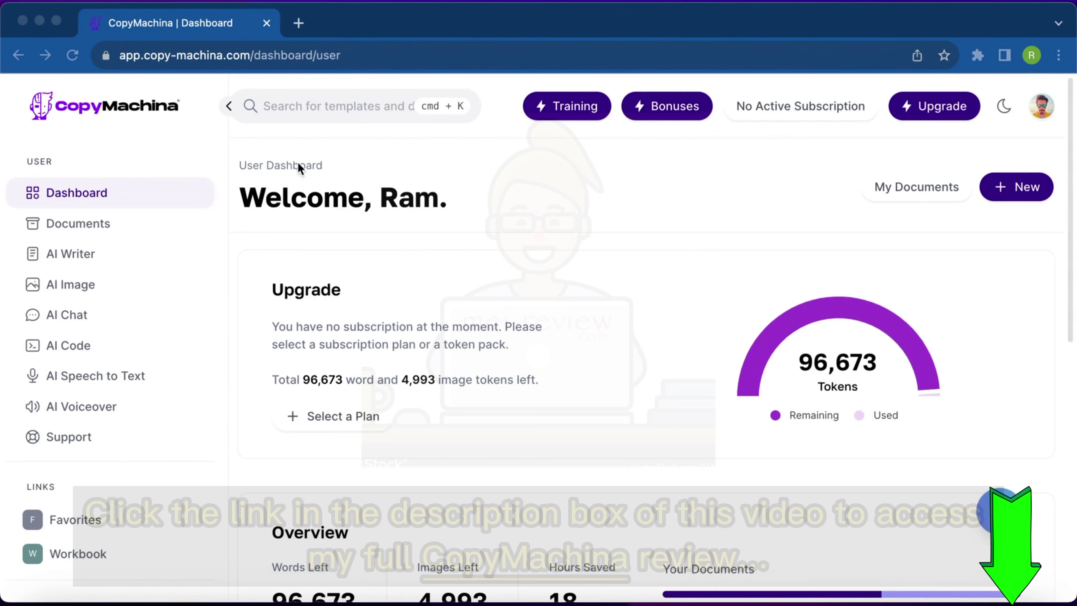
Browse the AI Writer templates such as Post Title Generator, Summarize Text and Product Description.
{"action": "scroll", "coordinate": [466, 197], "scroll_direction": "down", "scroll_amount": 1}
{"action": "scroll", "coordinate": [468, 203], "scroll_direction": "down", "scroll_amount": 3}
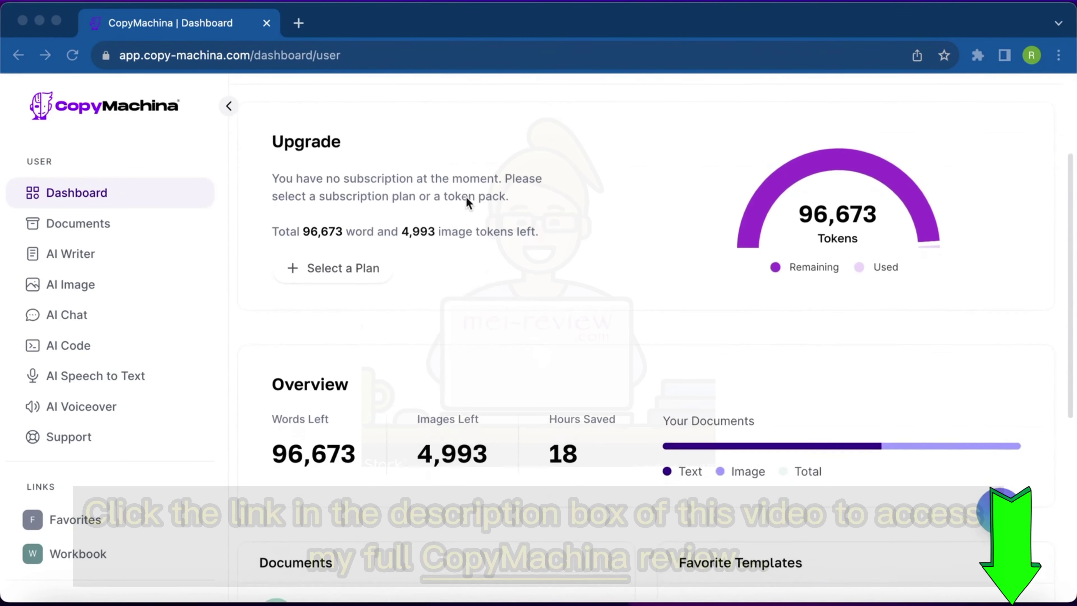
{"action": "scroll", "coordinate": [471, 212], "scroll_direction": "up", "scroll_amount": 4}
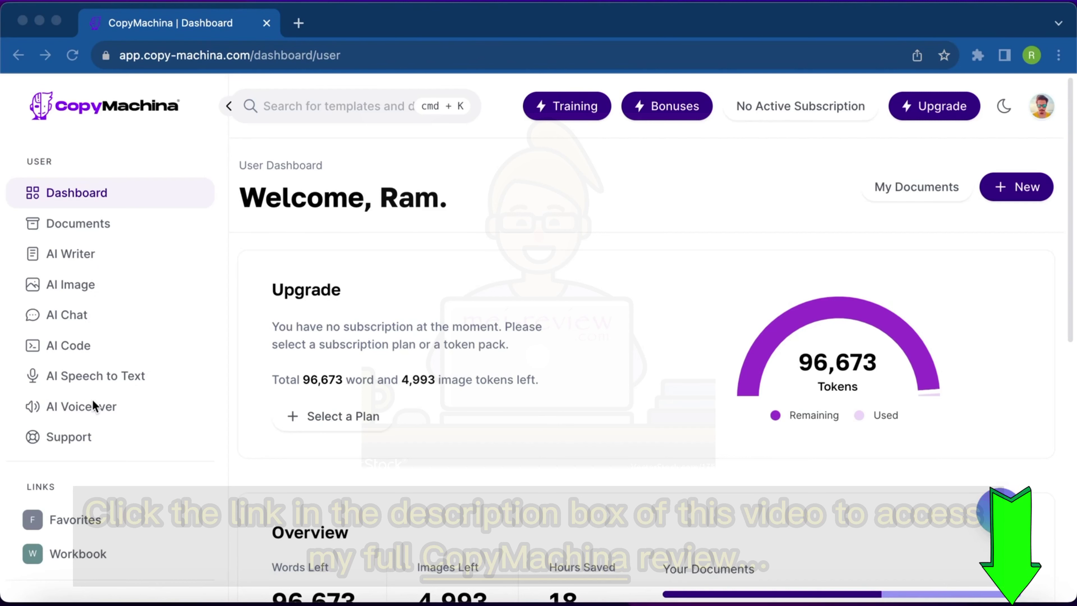
{"action": "left_click", "coordinate": [67, 253]}
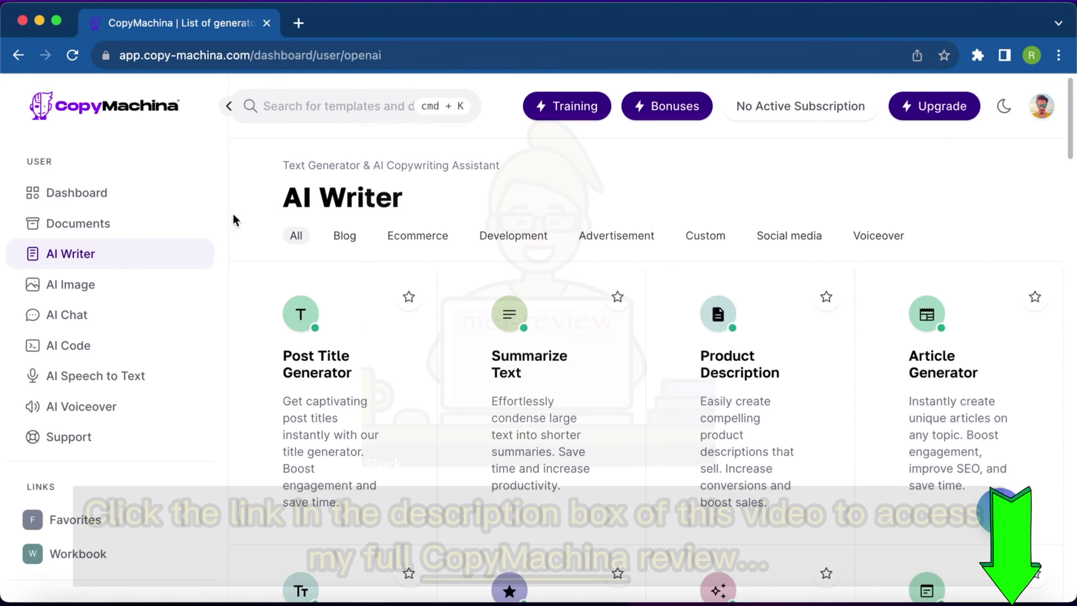
{"action": "scroll", "coordinate": [419, 316], "scroll_direction": "down", "scroll_amount": 4}
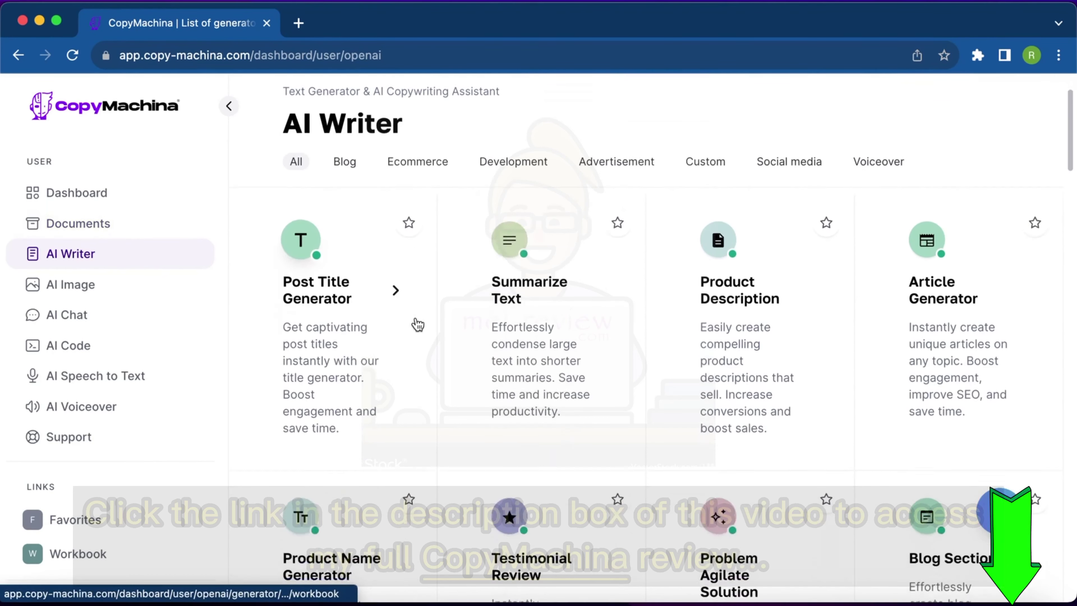
{"action": "scroll", "coordinate": [418, 324], "scroll_direction": "down", "scroll_amount": 4}
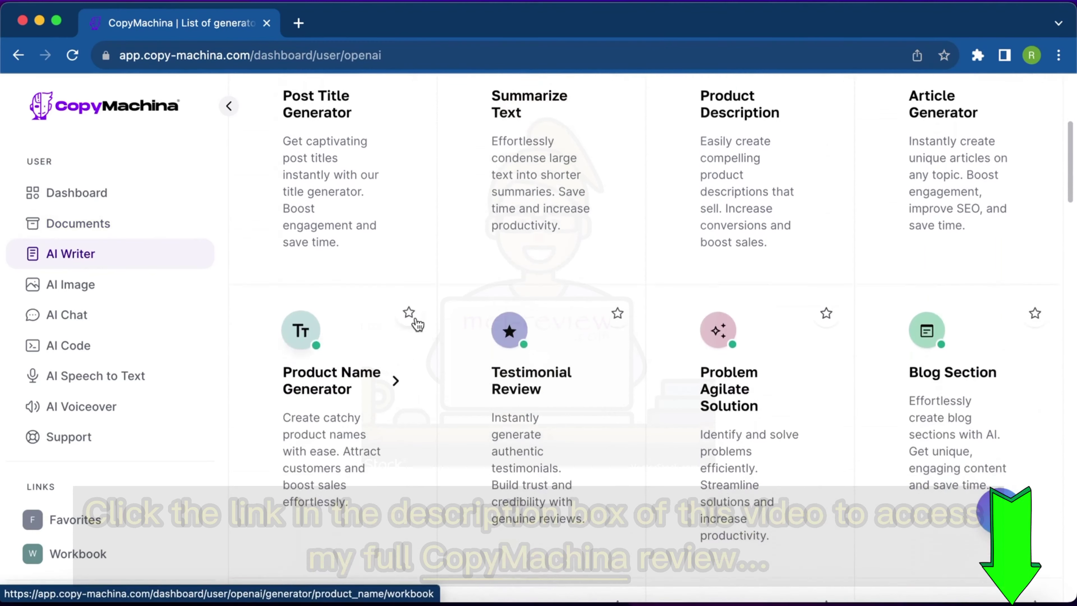
{"action": "scroll", "coordinate": [437, 450], "scroll_direction": "up", "scroll_amount": 5}
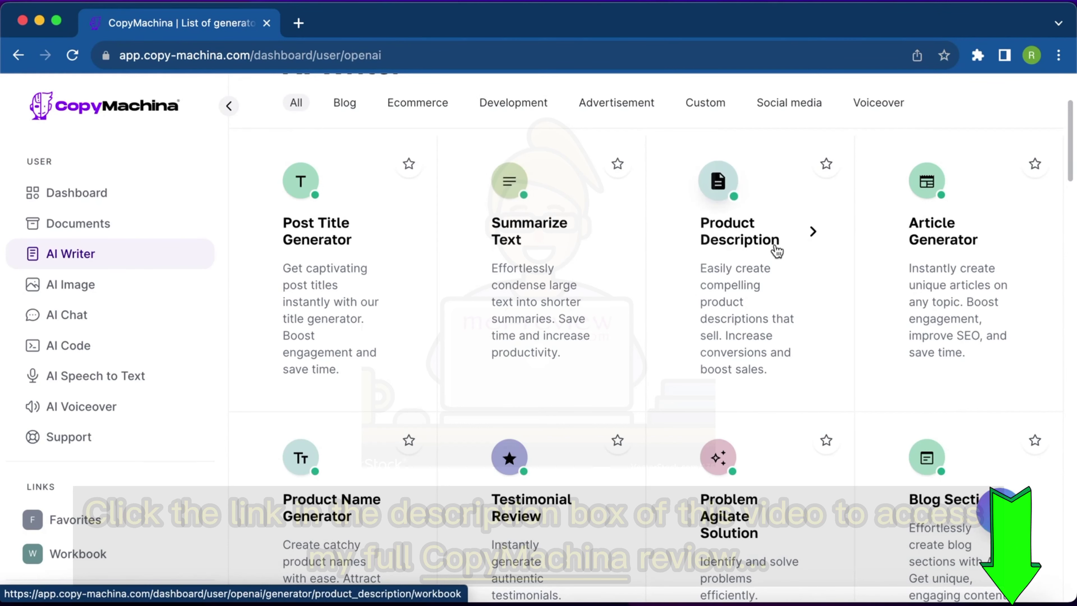
{"action": "scroll", "coordinate": [777, 250], "scroll_direction": "down", "scroll_amount": 3}
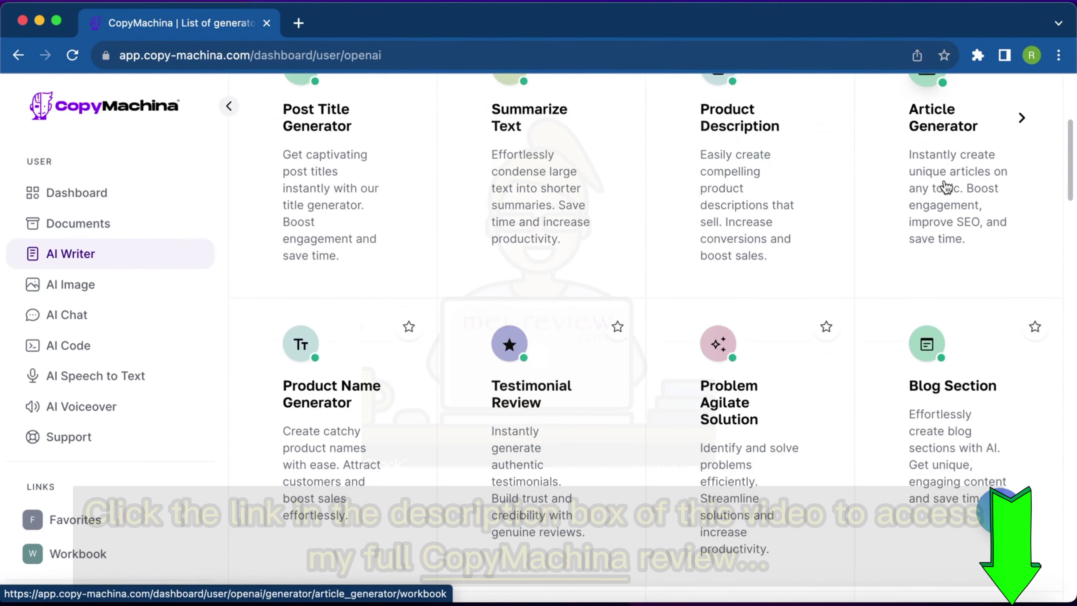
{"action": "scroll", "coordinate": [567, 449], "scroll_direction": "down", "scroll_amount": 1}
{"action": "scroll", "coordinate": [567, 449], "scroll_direction": "down", "scroll_amount": 7}
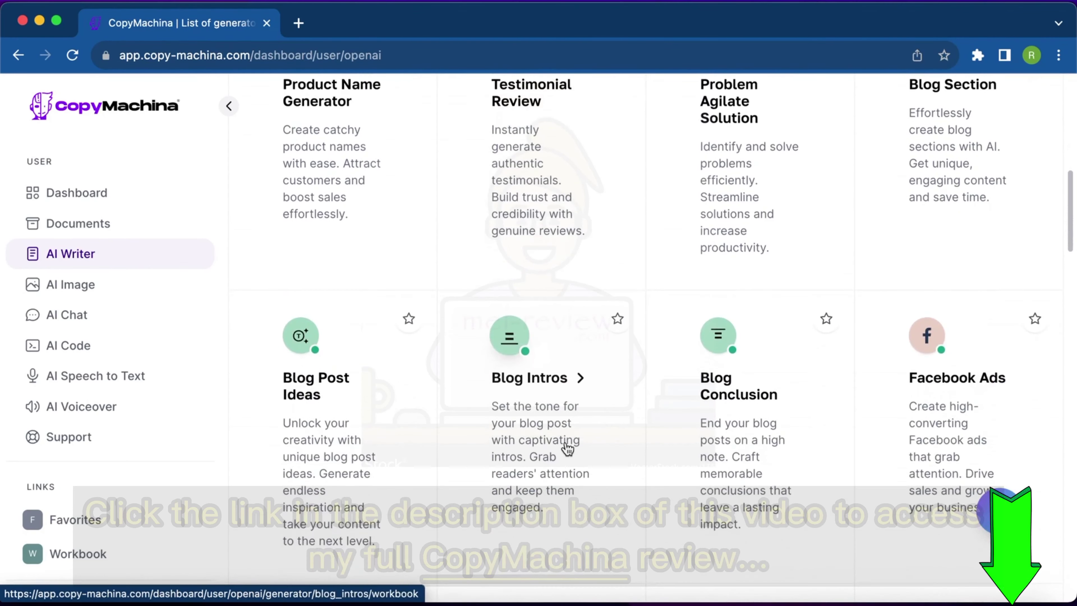
{"action": "scroll", "coordinate": [567, 448], "scroll_direction": "up", "scroll_amount": 2}
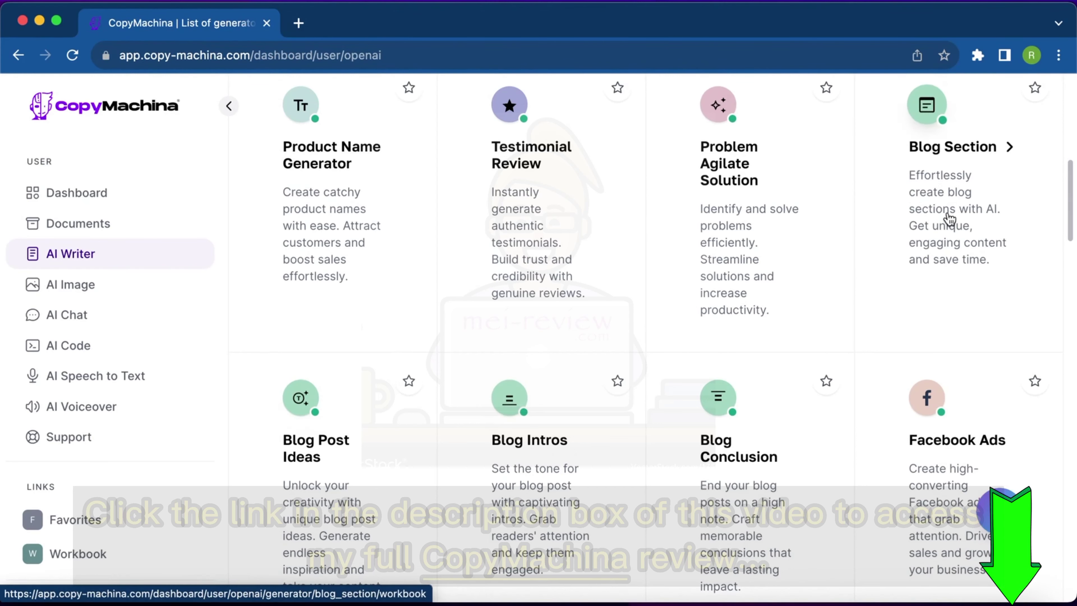
{"action": "scroll", "coordinate": [949, 218], "scroll_direction": "down", "scroll_amount": 4}
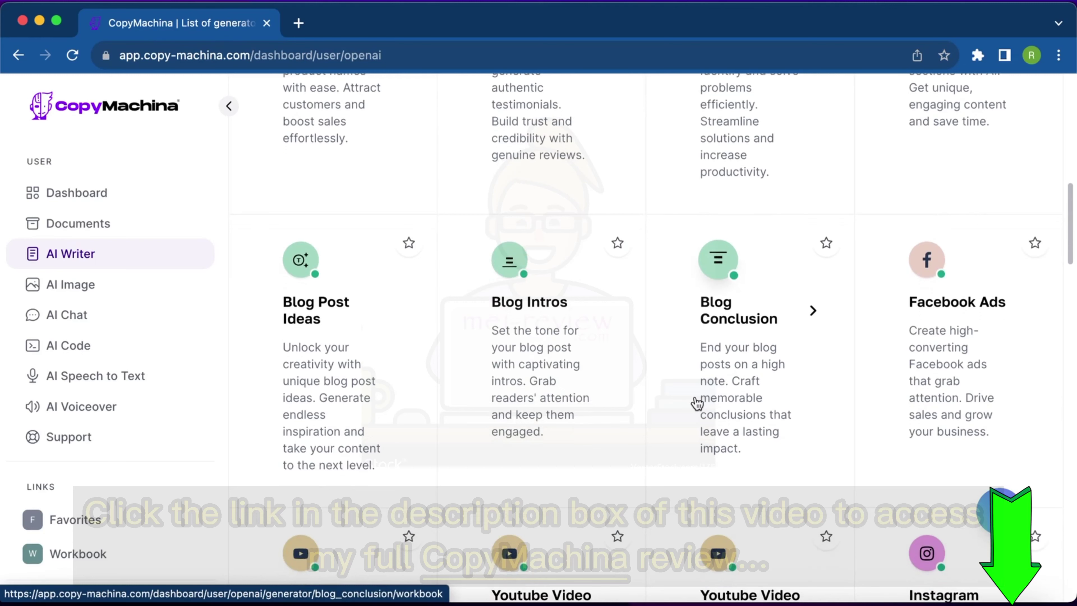
{"action": "scroll", "coordinate": [697, 403], "scroll_direction": "down", "scroll_amount": 5}
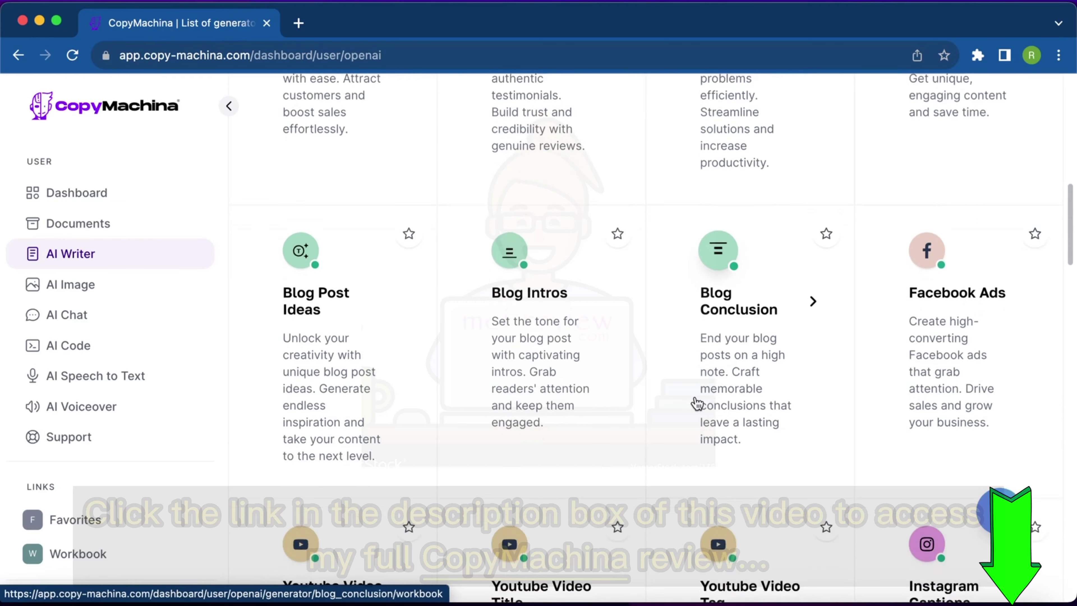
{"action": "scroll", "coordinate": [522, 328], "scroll_direction": "down", "scroll_amount": 4}
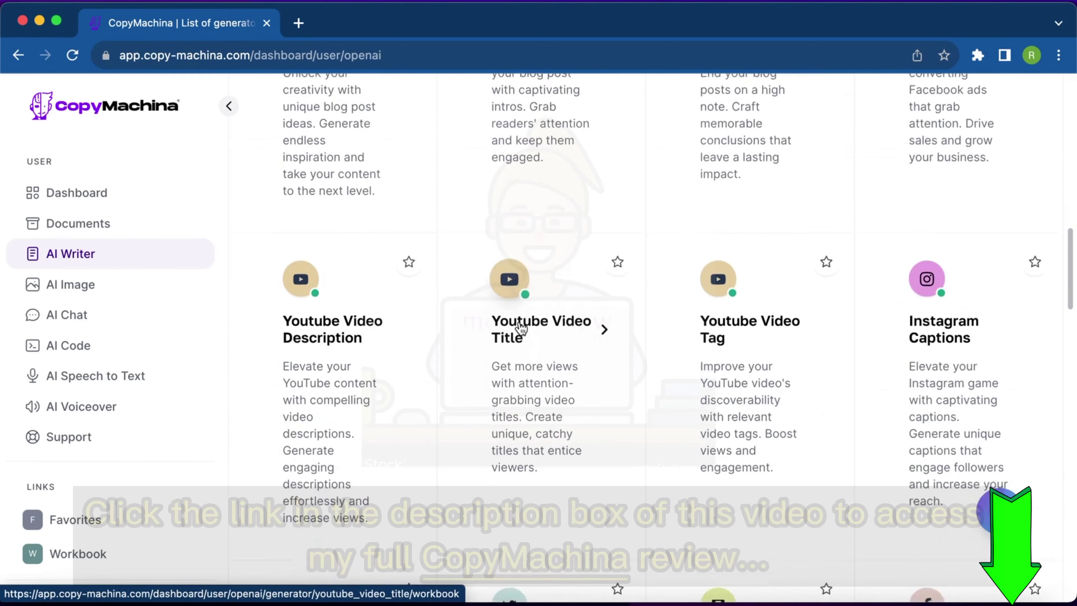
{"action": "scroll", "coordinate": [608, 354], "scroll_direction": "down", "scroll_amount": 5}
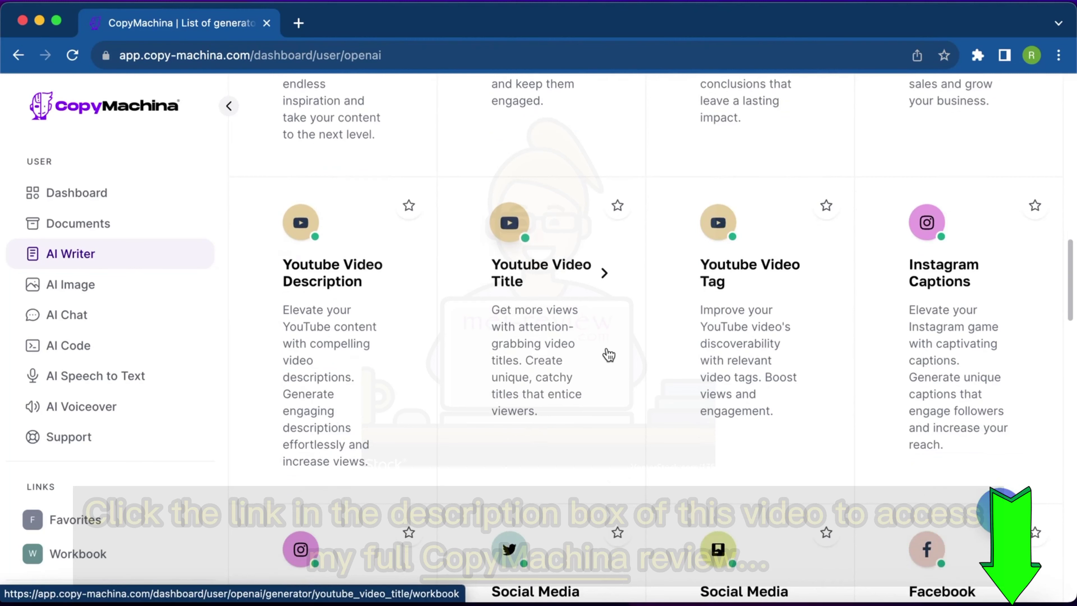
{"action": "scroll", "coordinate": [757, 468], "scroll_direction": "down", "scroll_amount": 3}
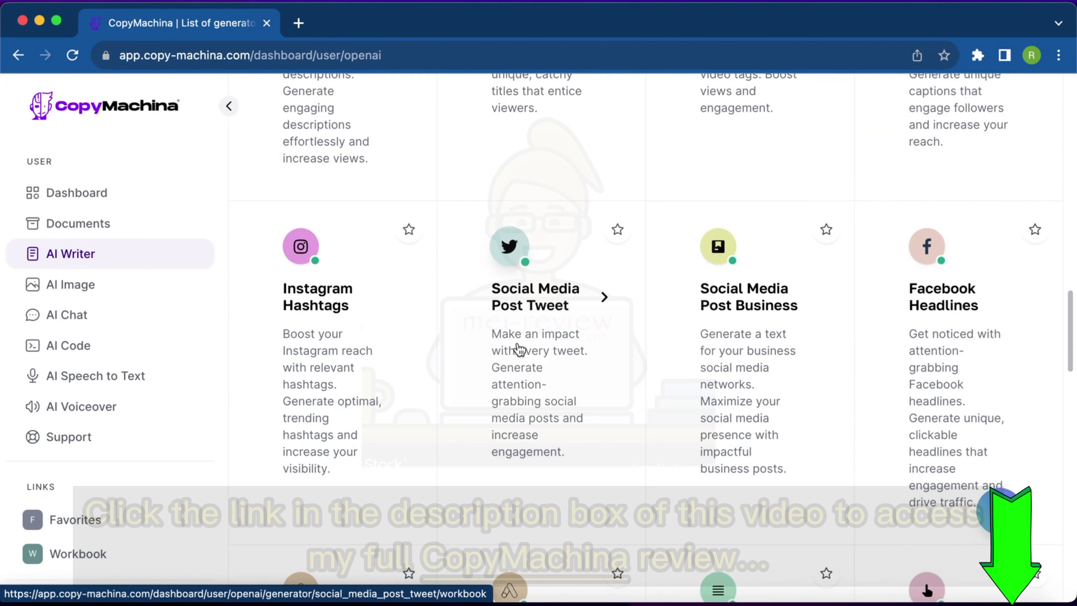
{"action": "scroll", "coordinate": [519, 350], "scroll_direction": "down", "scroll_amount": 5}
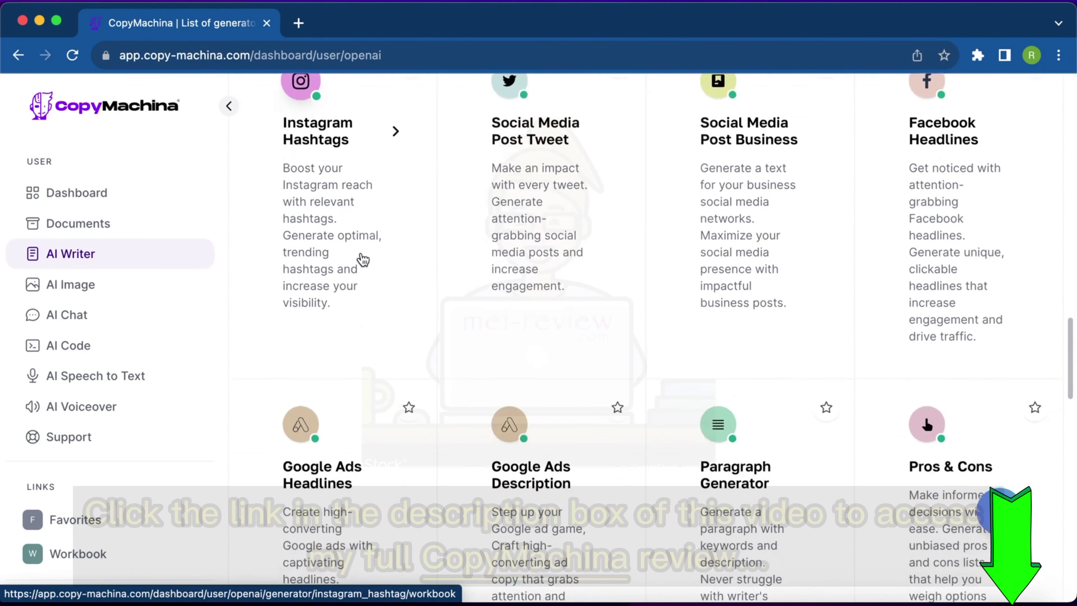
{"action": "scroll", "coordinate": [362, 259], "scroll_direction": "down", "scroll_amount": 7}
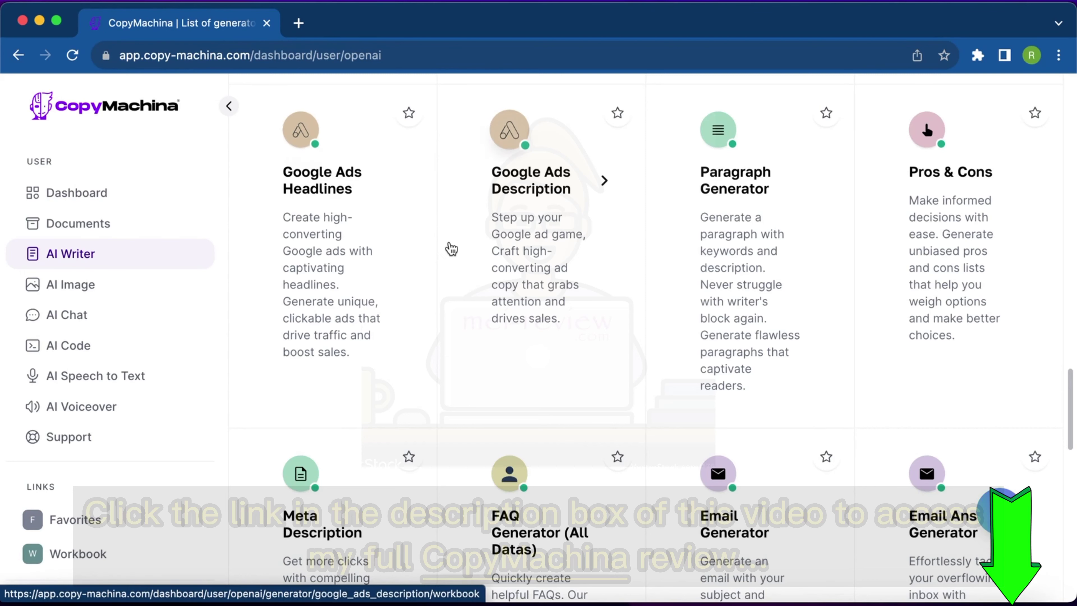
{"action": "scroll", "coordinate": [452, 249], "scroll_direction": "down", "scroll_amount": 5}
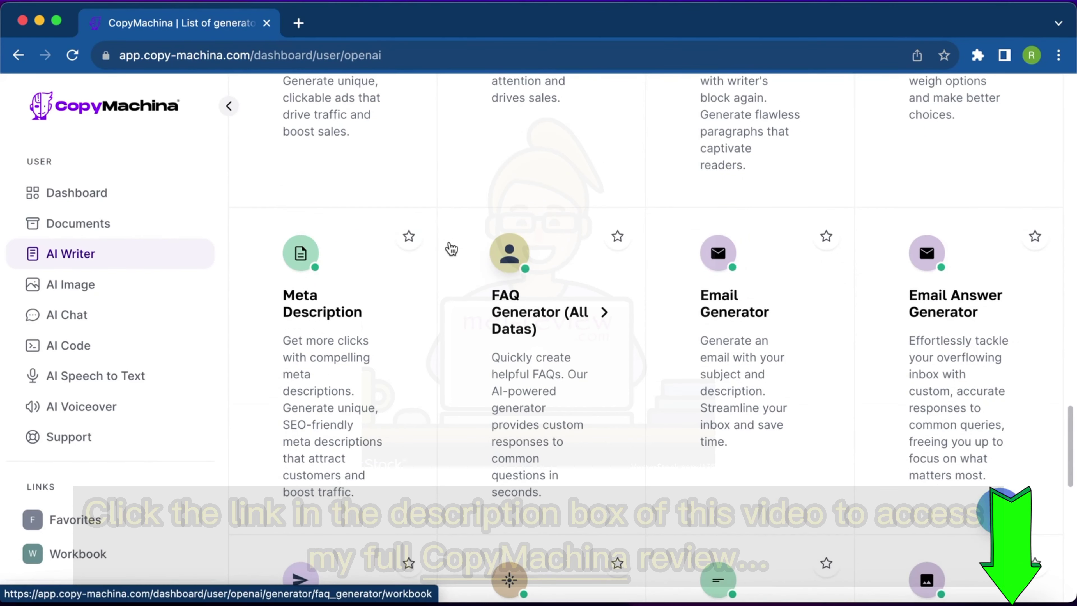
{"action": "scroll", "coordinate": [451, 249], "scroll_direction": "down", "scroll_amount": 9}
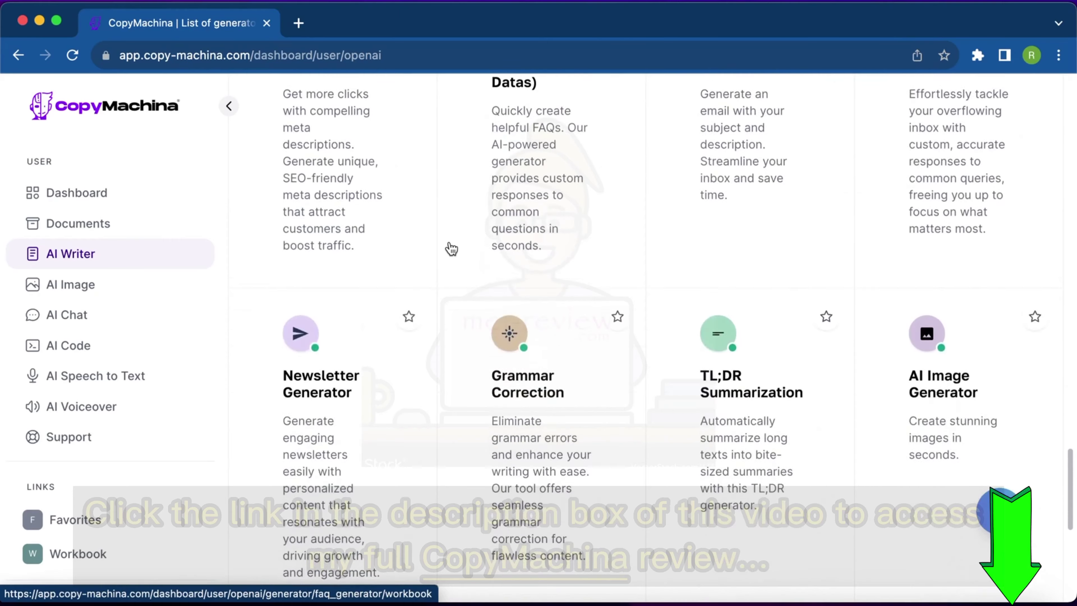
{"action": "scroll", "coordinate": [452, 249], "scroll_direction": "up", "scroll_amount": 15}
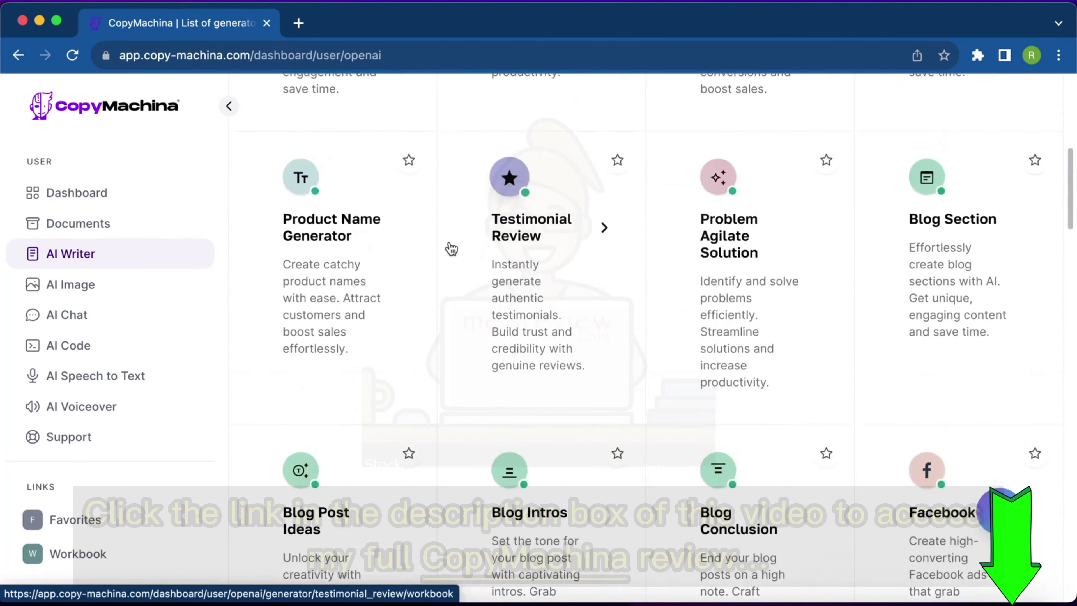
{"action": "scroll", "coordinate": [729, 370], "scroll_direction": "up", "scroll_amount": 5}
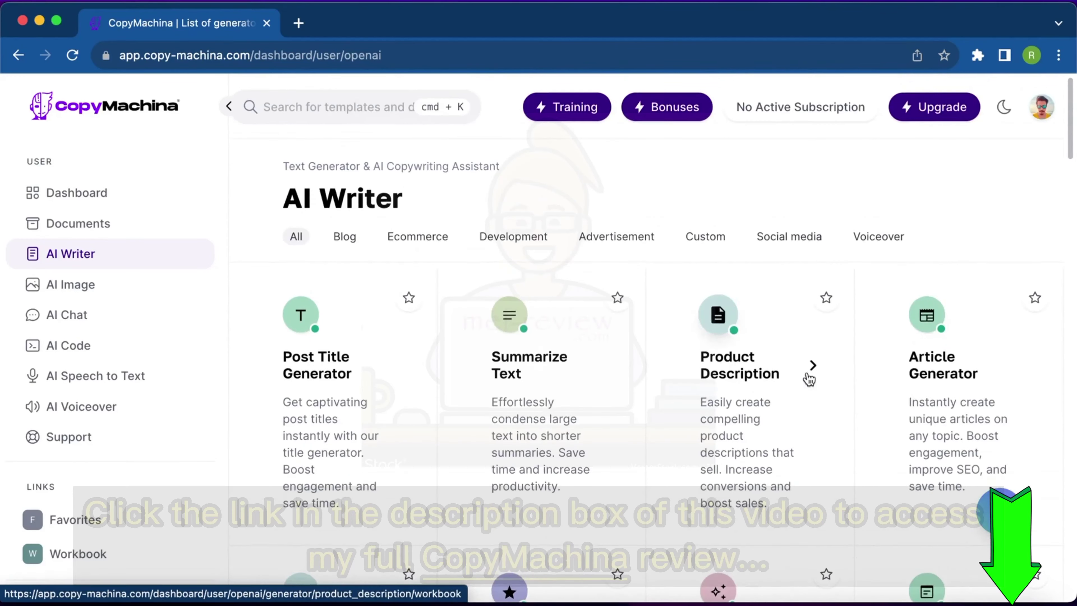
Open the Article Generator and set the title 'how to lose weight with smoothie diet'.
{"action": "left_click", "coordinate": [944, 408]}
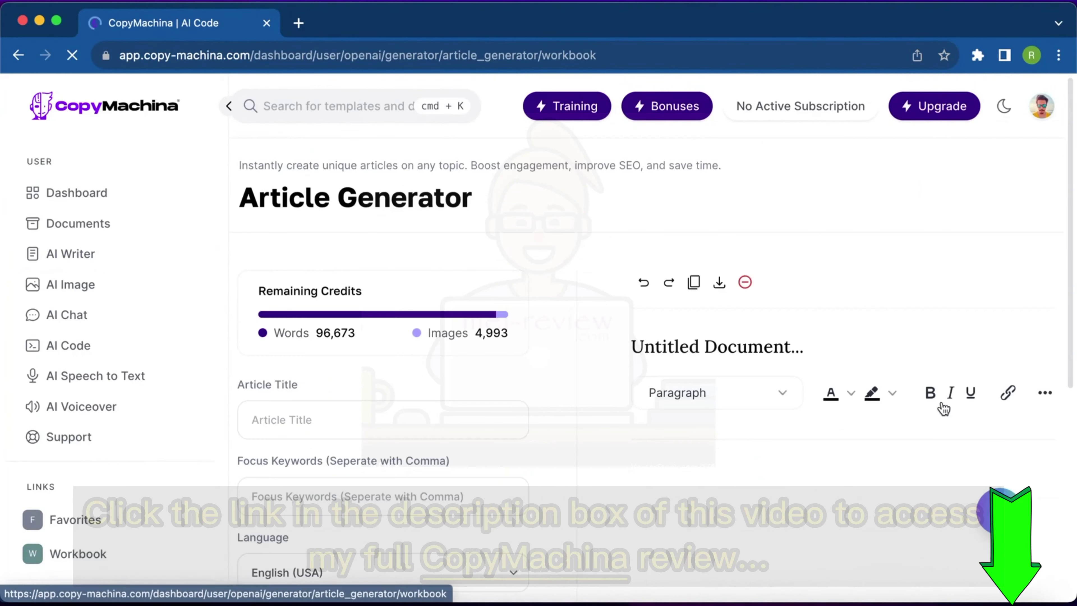
{"action": "left_click", "coordinate": [456, 418]}
{"action": "left_click", "coordinate": [442, 465]}
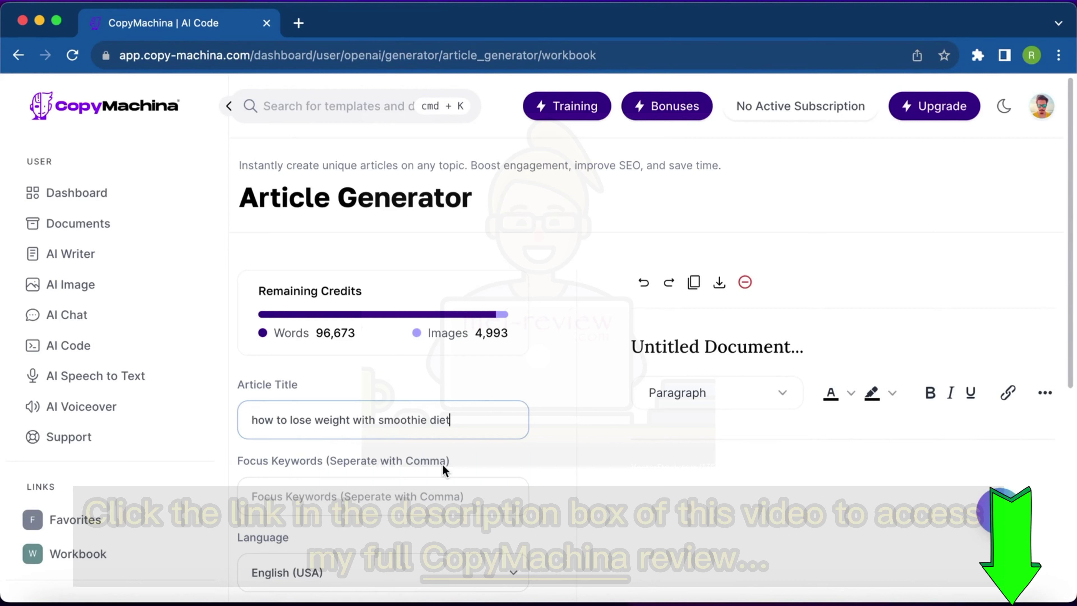
{"action": "triple_click", "coordinate": [455, 409]}
{"action": "scroll", "coordinate": [408, 371], "scroll_direction": "down", "scroll_amount": 2}
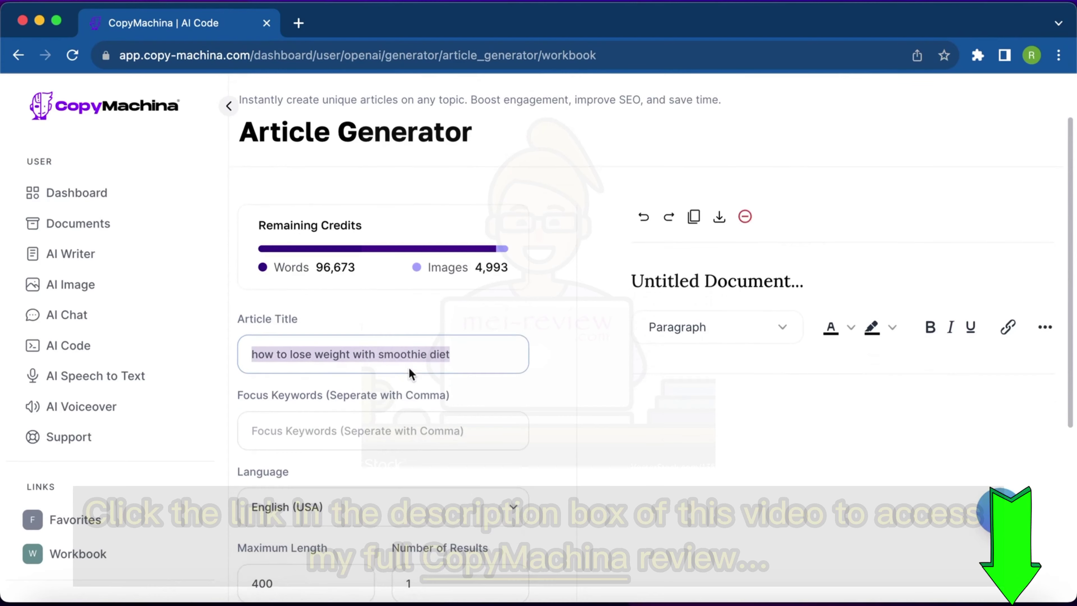
Enter the focus keywords 'weight loss, smoothie diet'.
{"action": "left_click", "coordinate": [349, 425]}
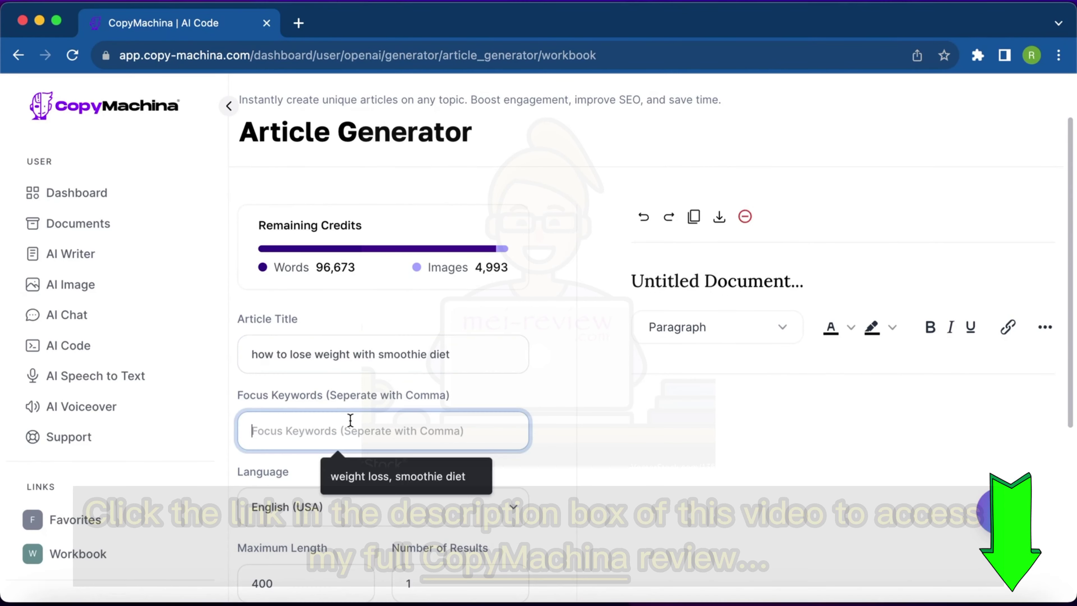
{"action": "left_click", "coordinate": [358, 469]}
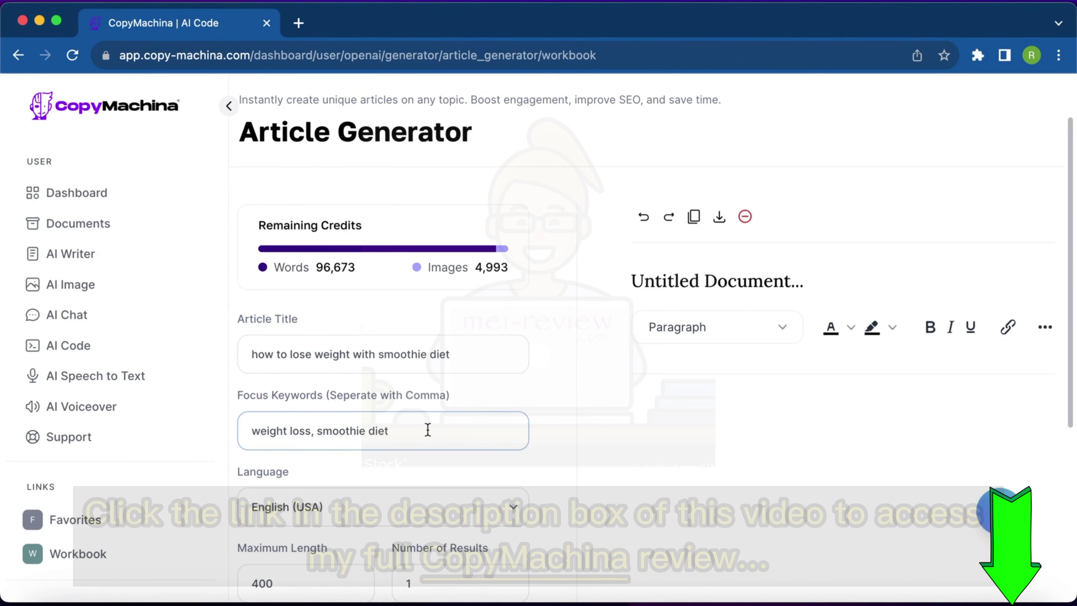
{"action": "scroll", "coordinate": [428, 430], "scroll_direction": "down", "scroll_amount": 3}
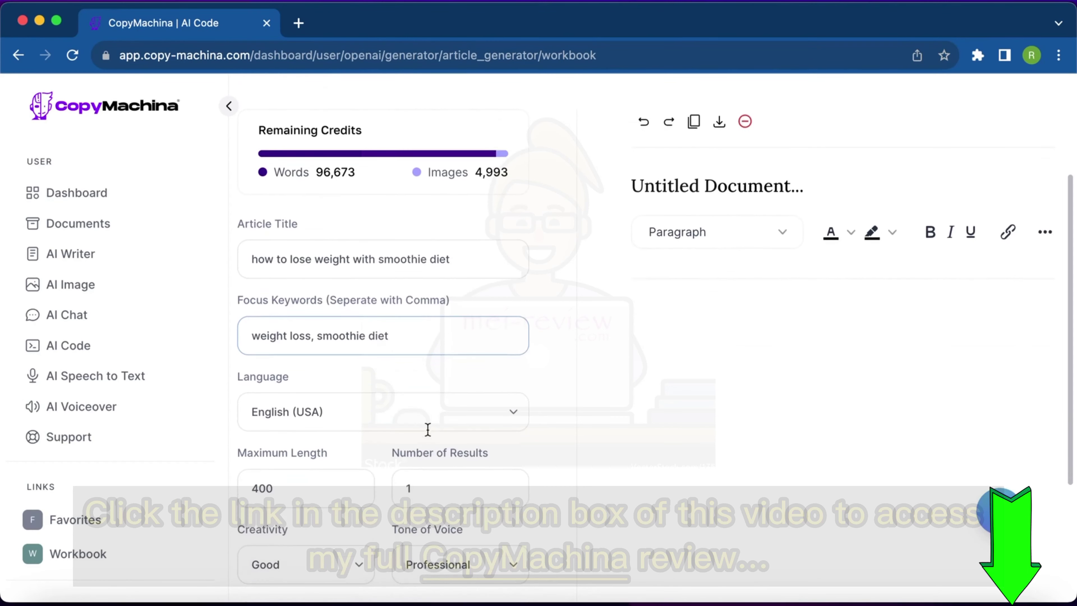
Keep English (USA) as language, Good creativity and a Professional tone of voice.
{"action": "left_click", "coordinate": [465, 370]}
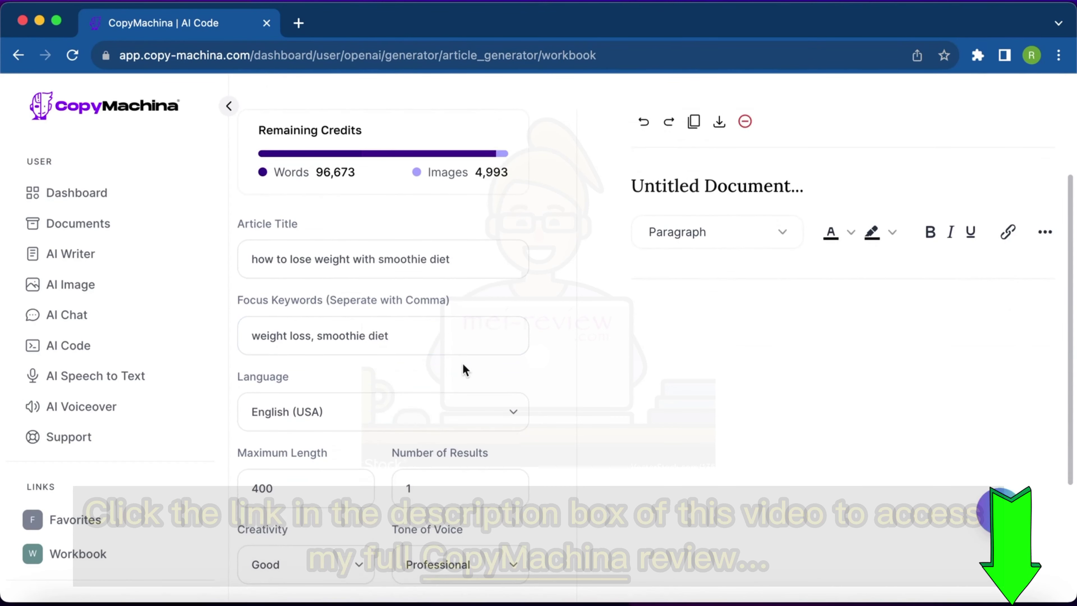
{"action": "scroll", "coordinate": [465, 370], "scroll_direction": "down", "scroll_amount": 2}
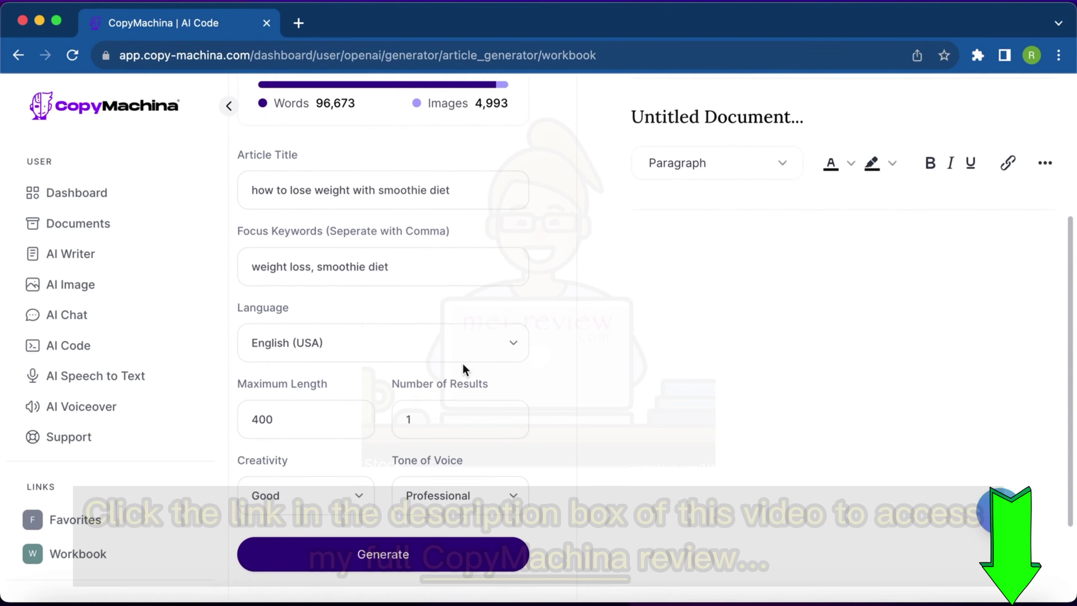
{"action": "left_click", "coordinate": [420, 342]}
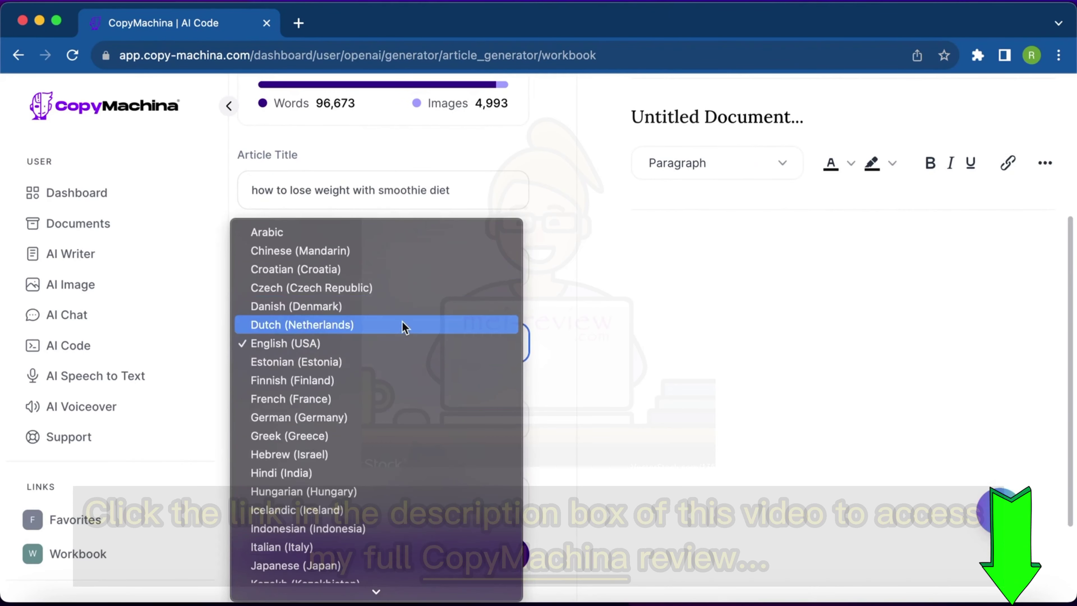
{"action": "scroll", "coordinate": [403, 326], "scroll_direction": "down", "scroll_amount": 5}
{"action": "scroll", "coordinate": [403, 327], "scroll_direction": "up", "scroll_amount": 2}
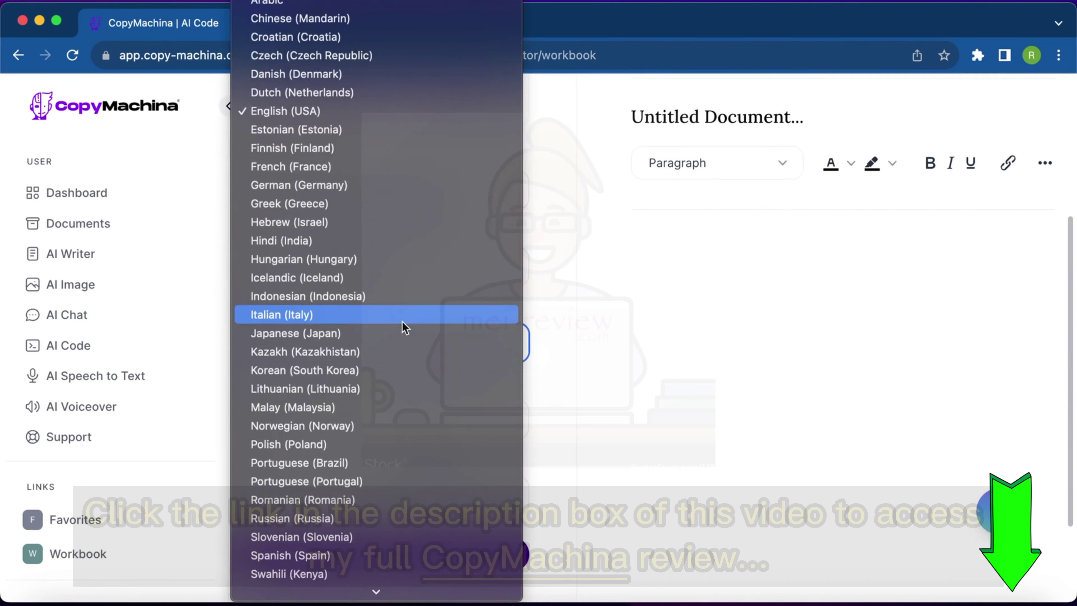
{"action": "left_click", "coordinate": [373, 112]}
{"action": "scroll", "coordinate": [441, 311], "scroll_direction": "down", "scroll_amount": 2}
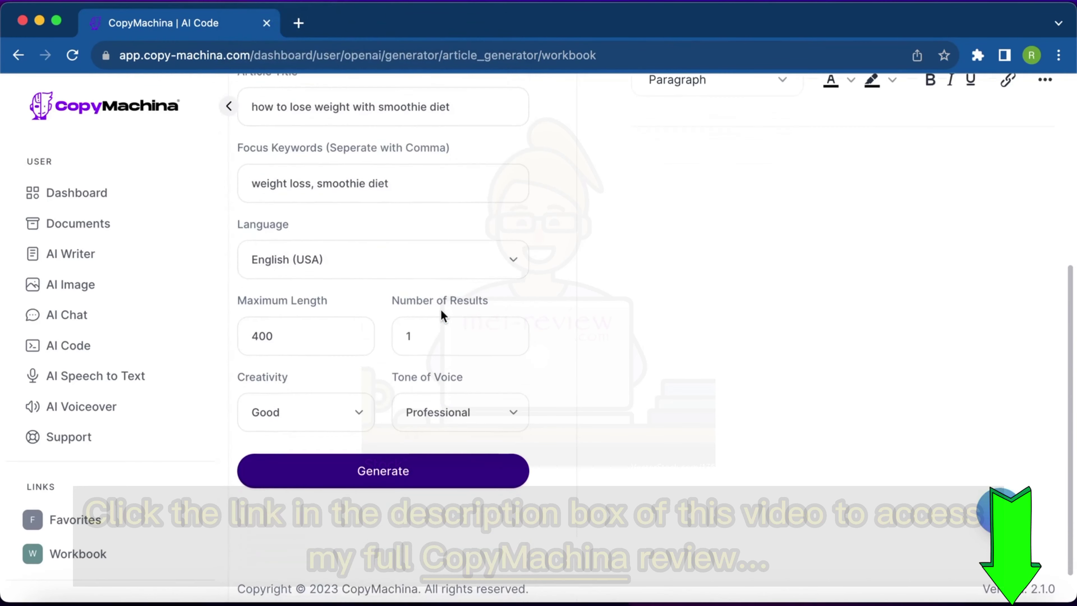
{"action": "left_click", "coordinate": [330, 409]}
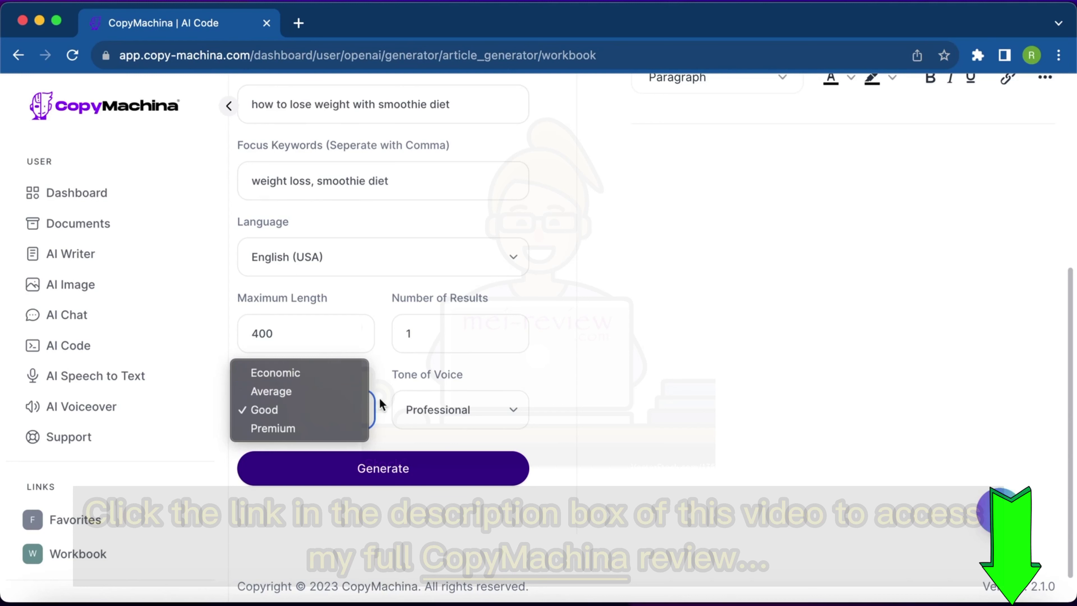
{"action": "left_click", "coordinate": [388, 393]}
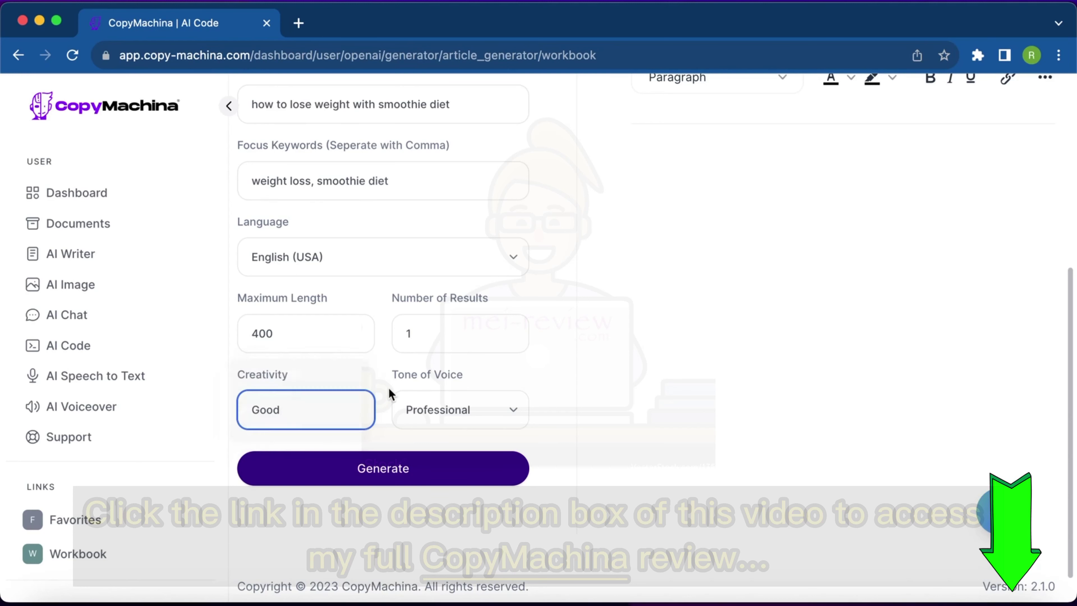
{"action": "left_click", "coordinate": [440, 410]}
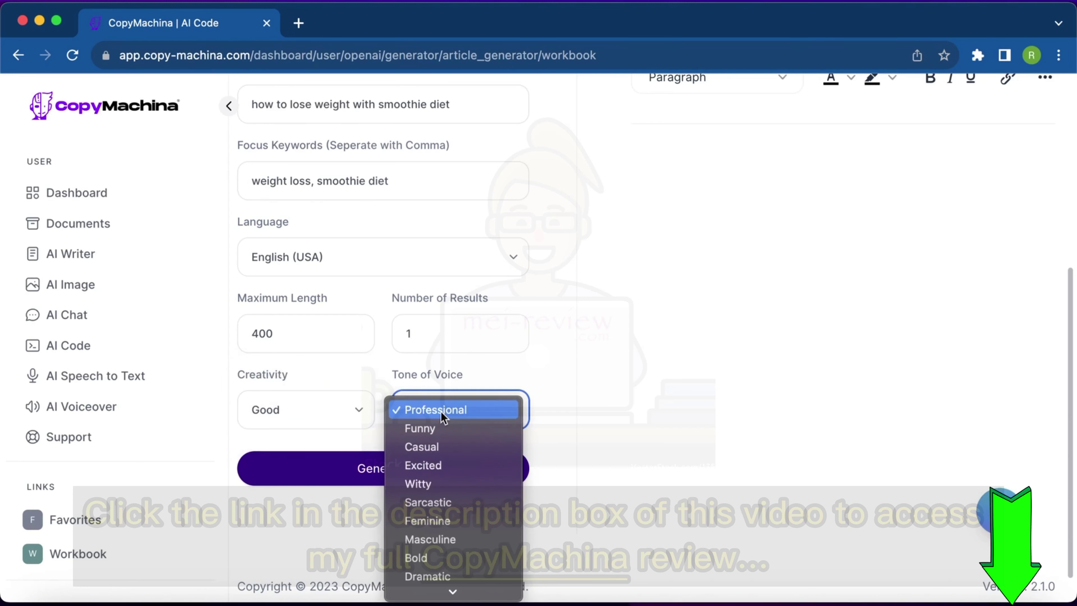
{"action": "scroll", "coordinate": [441, 413], "scroll_direction": "down", "scroll_amount": 1}
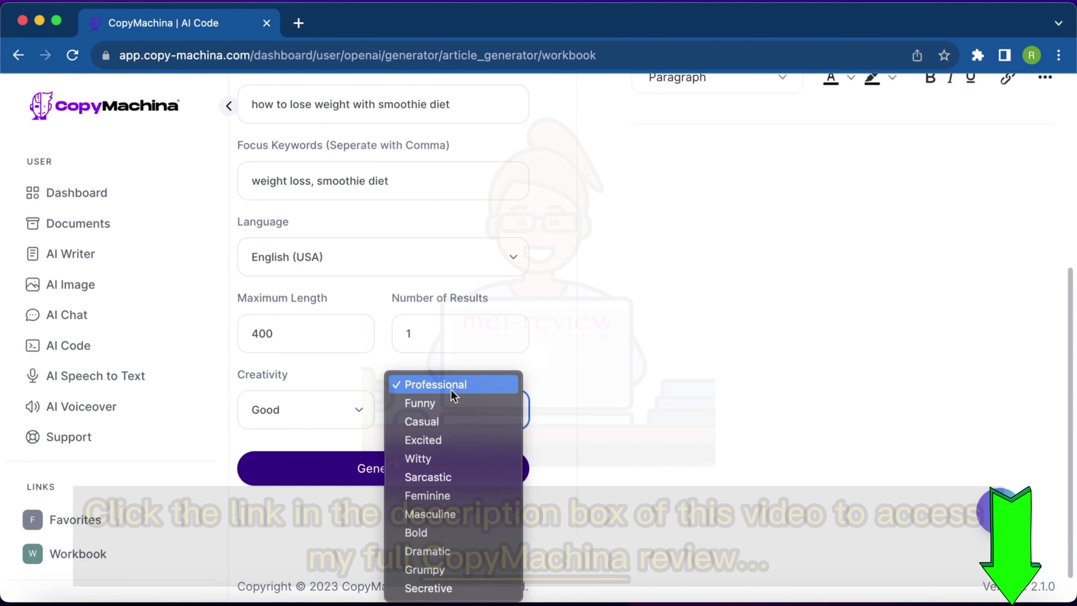
{"action": "left_click", "coordinate": [467, 385]}
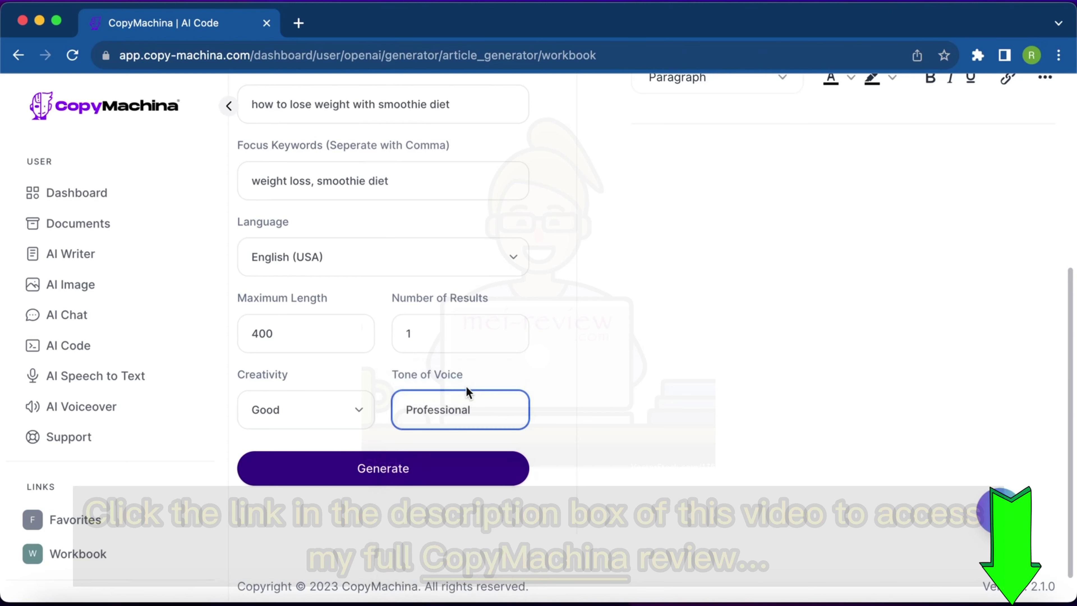
{"action": "left_click", "coordinate": [525, 373]}
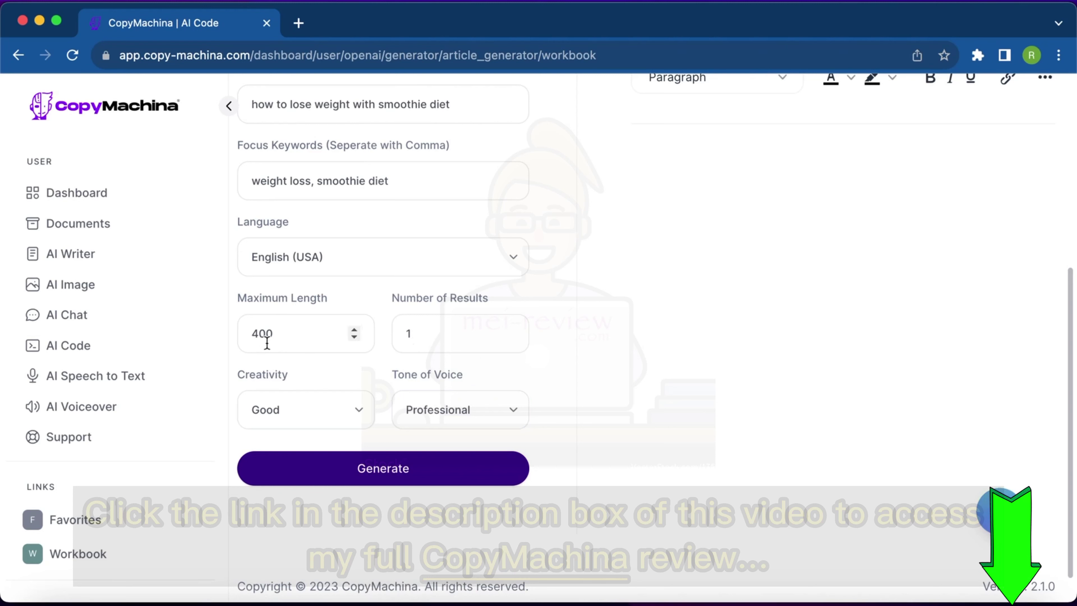
Change the maximum length from 400 to 300.
{"action": "left_click", "coordinate": [258, 333]}
{"action": "key", "text": "BackSpace"}
{"action": "type", "text": "3"}
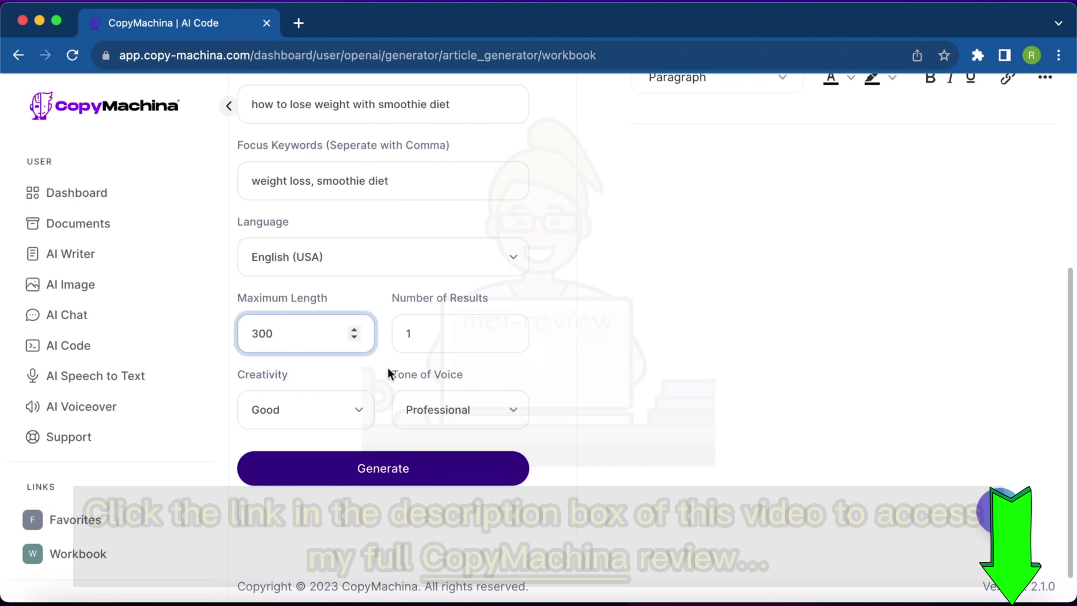
{"action": "left_click", "coordinate": [390, 373]}
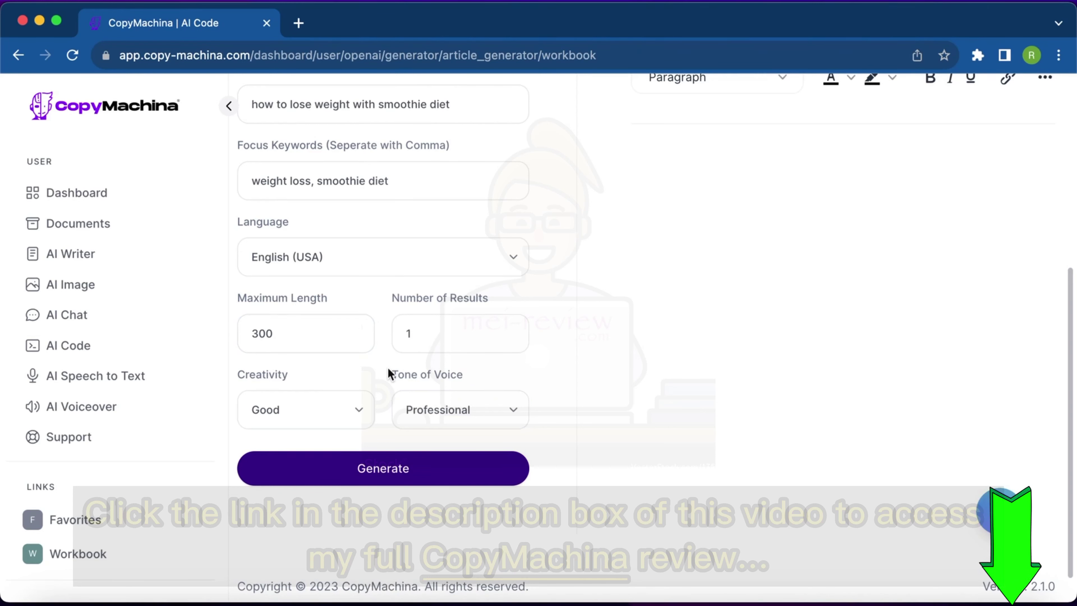
{"action": "scroll", "coordinate": [389, 374], "scroll_direction": "up", "scroll_amount": 4}
{"action": "scroll", "coordinate": [388, 373], "scroll_direction": "down", "scroll_amount": 5}
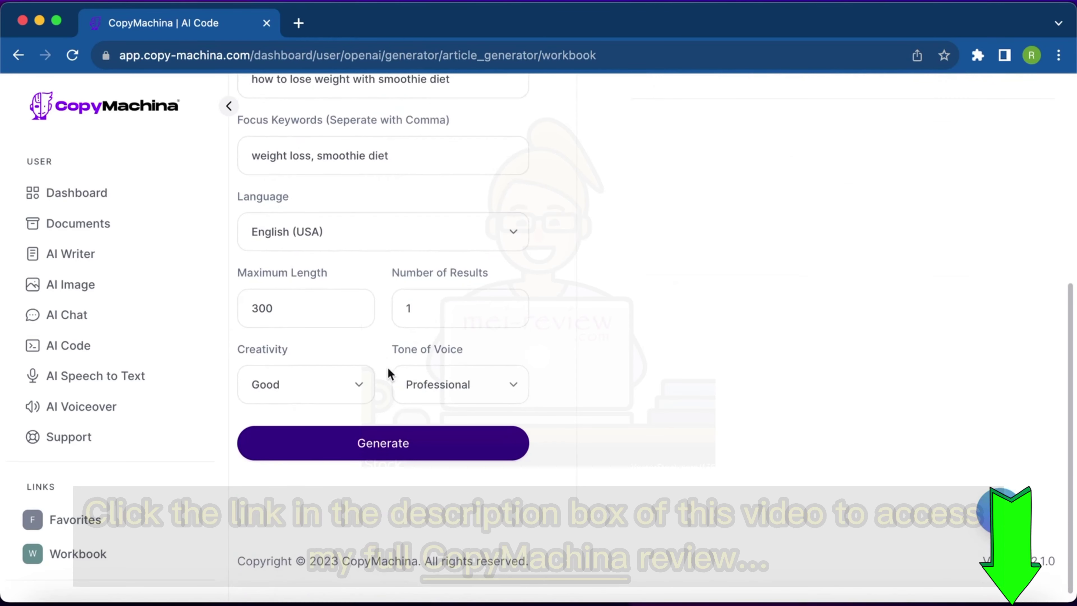
{"action": "scroll", "coordinate": [387, 373], "scroll_direction": "up", "scroll_amount": 4}
{"action": "scroll", "coordinate": [387, 373], "scroll_direction": "down", "scroll_amount": 3}
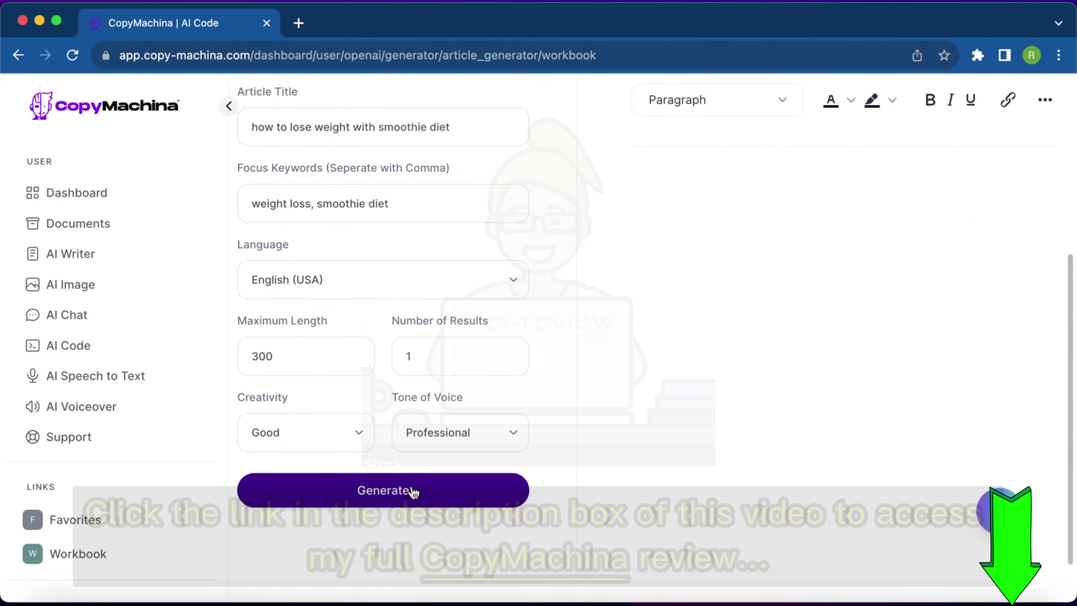
Generate the smoothie diet article and read through its five tips and conclusion.
{"action": "left_click", "coordinate": [409, 490]}
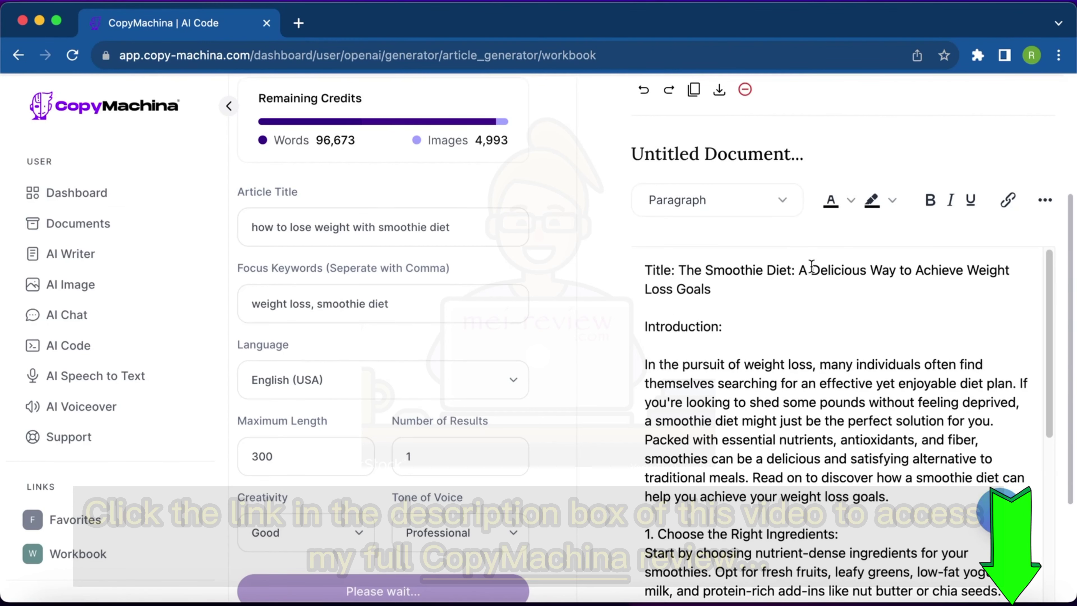
{"action": "scroll", "coordinate": [811, 267], "scroll_direction": "down", "scroll_amount": 3}
{"action": "scroll", "coordinate": [786, 316], "scroll_direction": "down", "scroll_amount": 10}
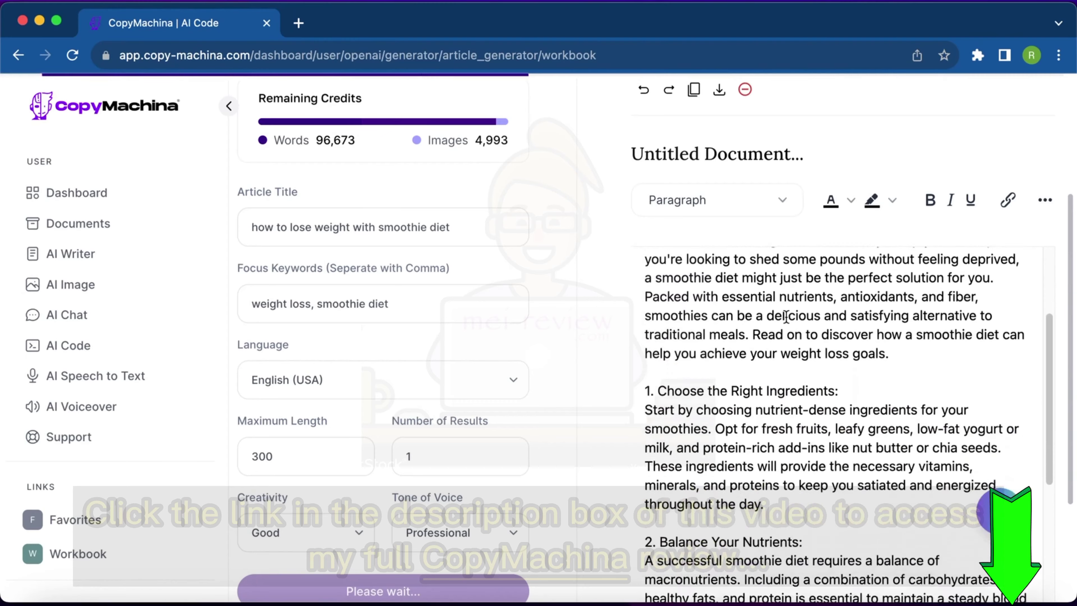
{"action": "scroll", "coordinate": [785, 316], "scroll_direction": "down", "scroll_amount": 9}
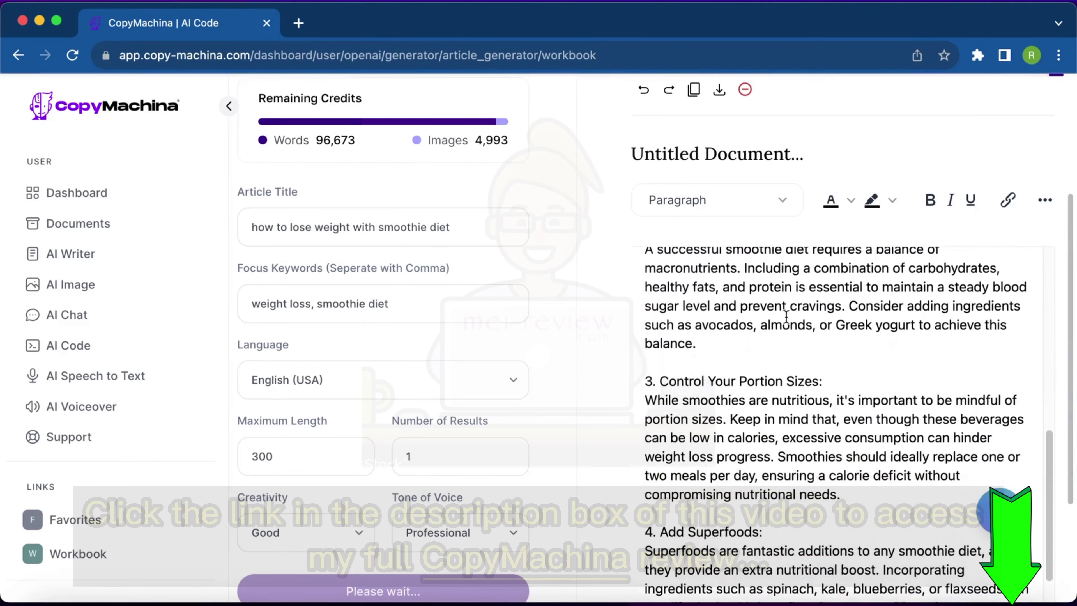
{"action": "scroll", "coordinate": [786, 316], "scroll_direction": "down", "scroll_amount": 5}
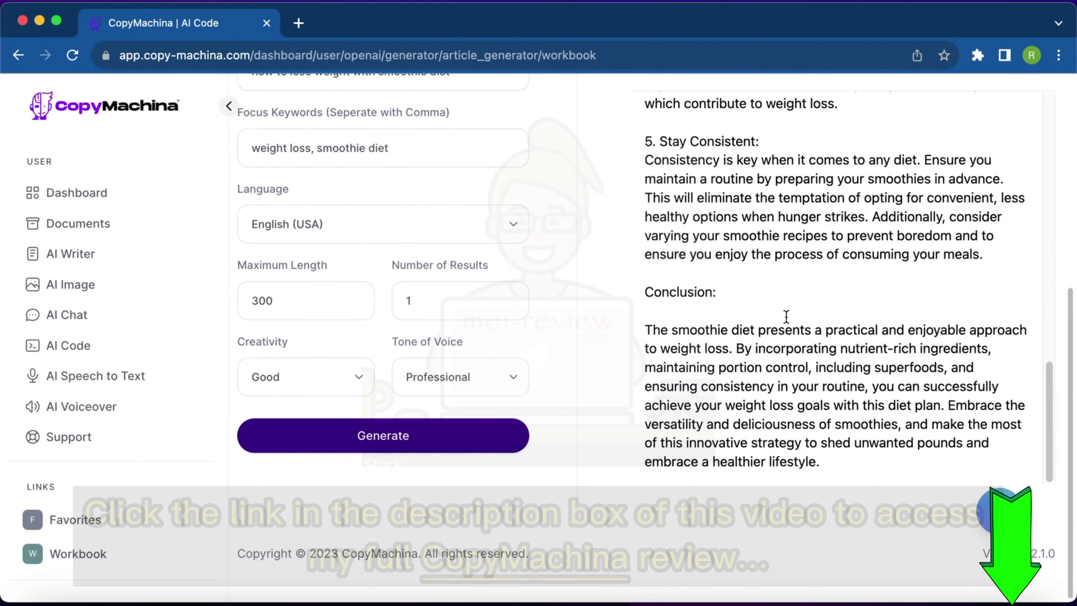
{"action": "scroll", "coordinate": [785, 316], "scroll_direction": "up", "scroll_amount": 15}
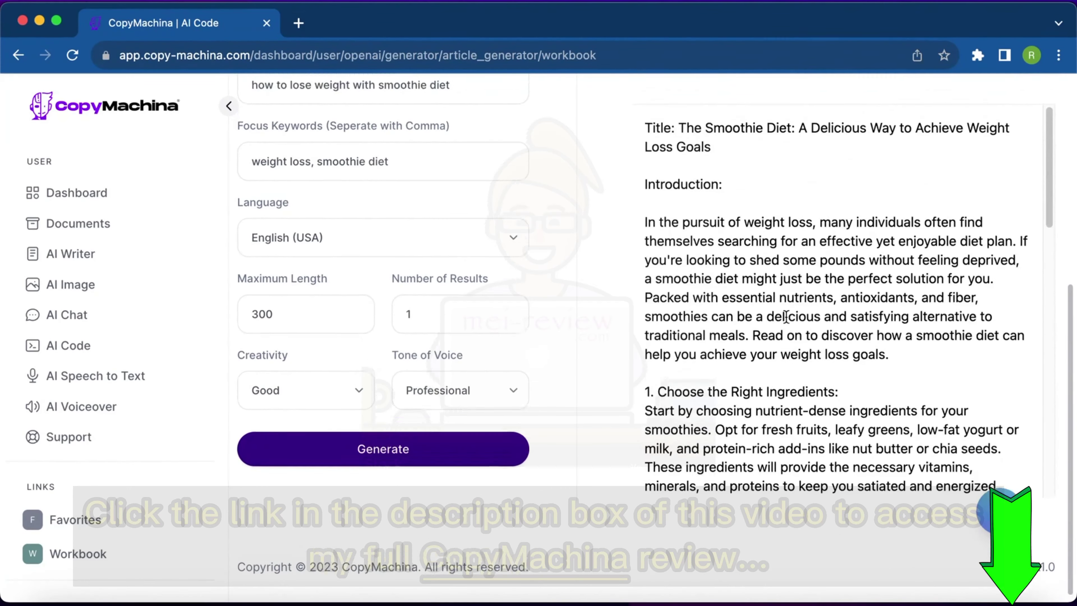
{"action": "scroll", "coordinate": [786, 316], "scroll_direction": "up", "scroll_amount": 3}
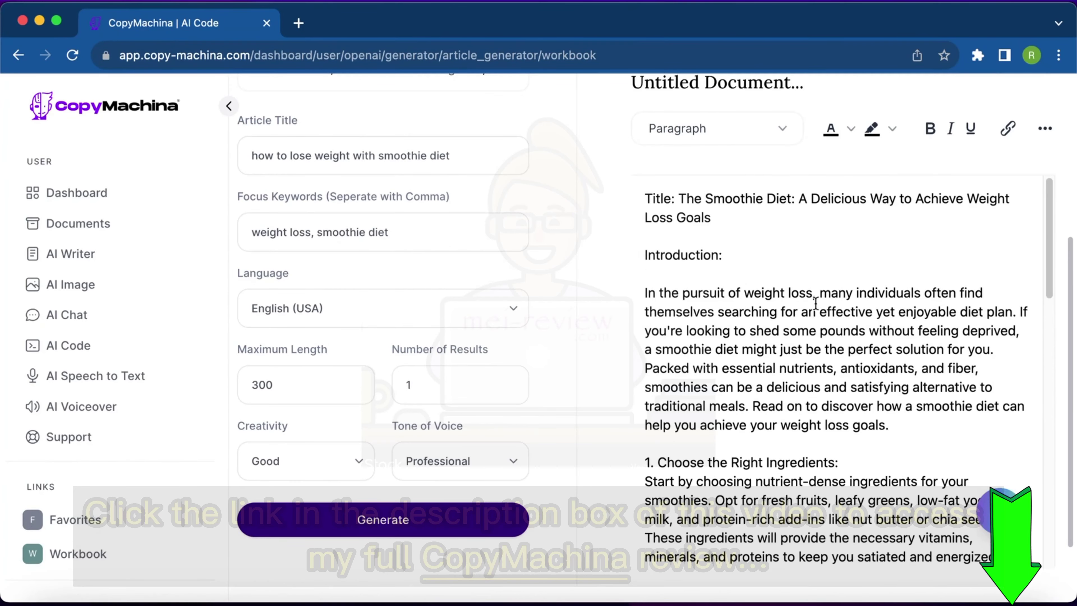
{"action": "scroll", "coordinate": [815, 303], "scroll_direction": "up", "scroll_amount": 10}
Title the document 'smoothie diet' by trimming the pasted article title.
{"action": "type", "text": "how to lose weight with smoothie diet"}
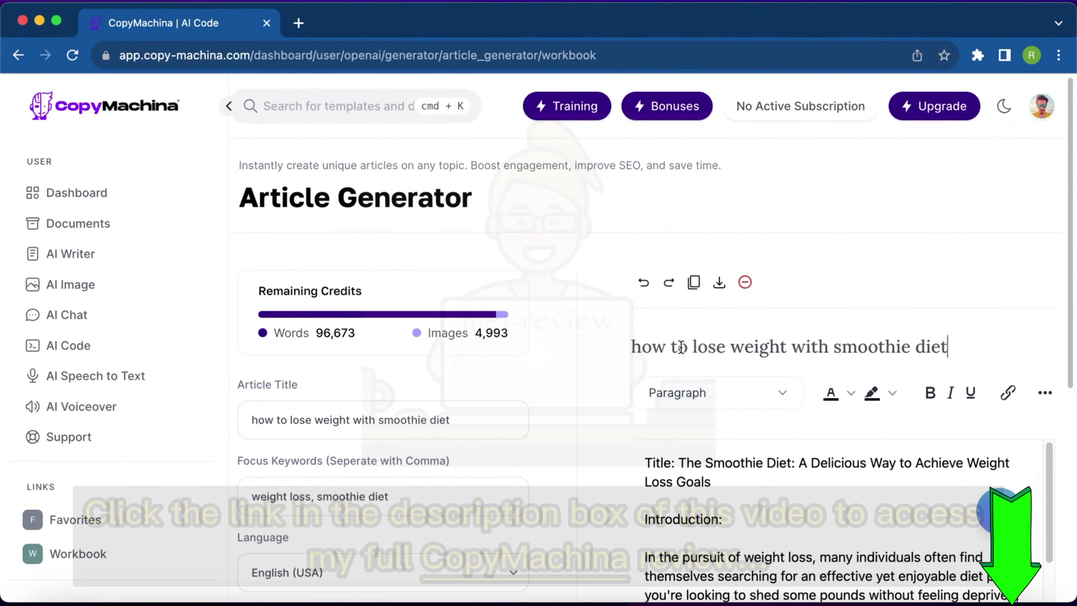
{"action": "scroll", "coordinate": [680, 347], "scroll_direction": "down", "scroll_amount": 2}
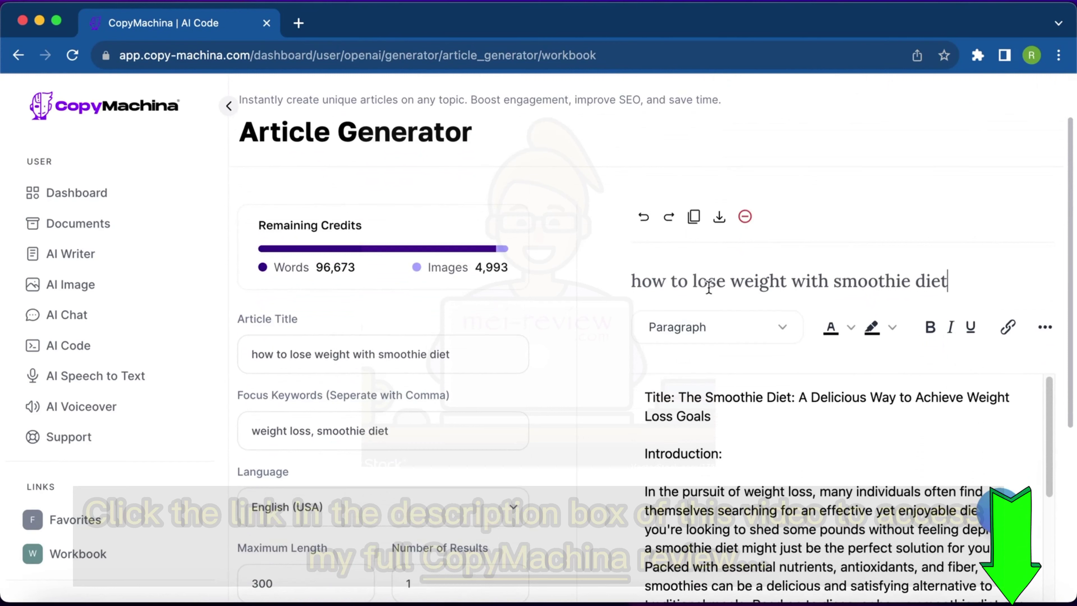
{"action": "left_click_drag", "start_coordinate": [827, 279], "coordinate": [808, 246]}
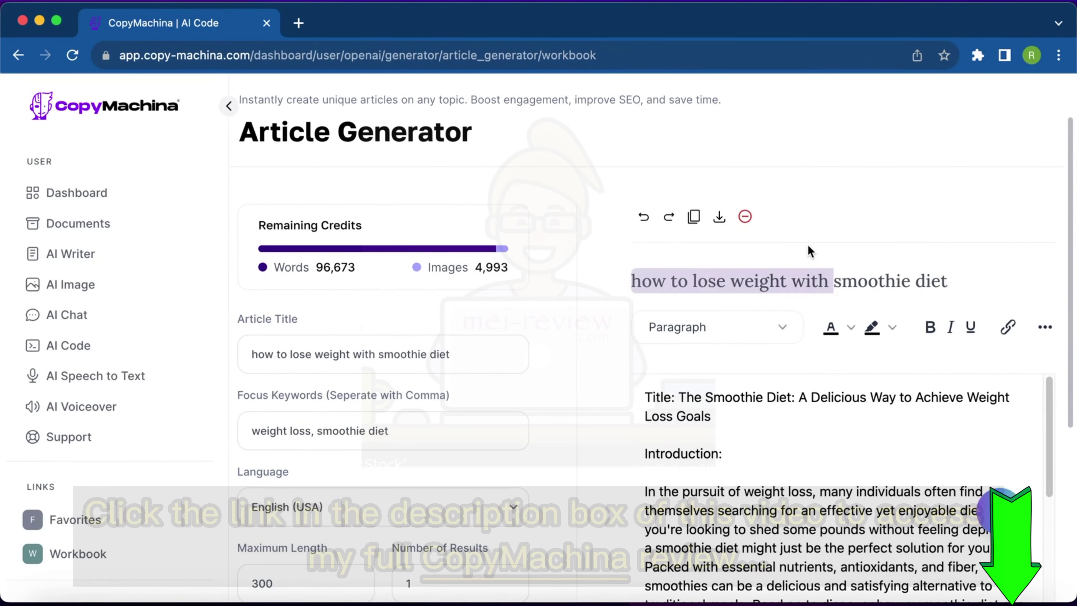
{"action": "key", "text": "BackSpace"}
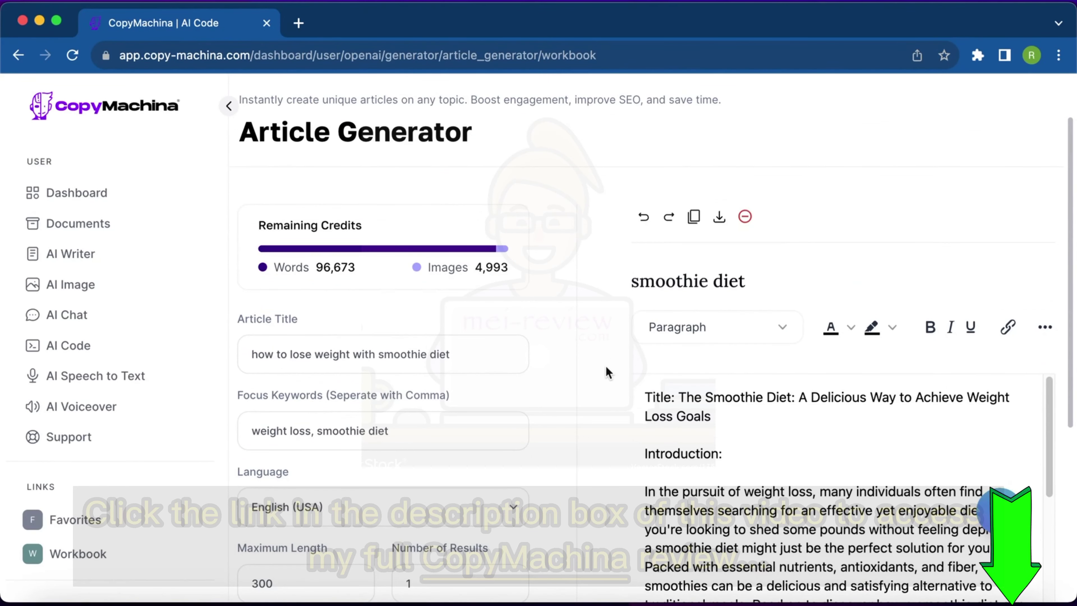
{"action": "scroll", "coordinate": [606, 367], "scroll_direction": "down", "scroll_amount": 2}
Make the article's title line bold.
{"action": "left_click_drag", "start_coordinate": [717, 356], "coordinate": [683, 333]}
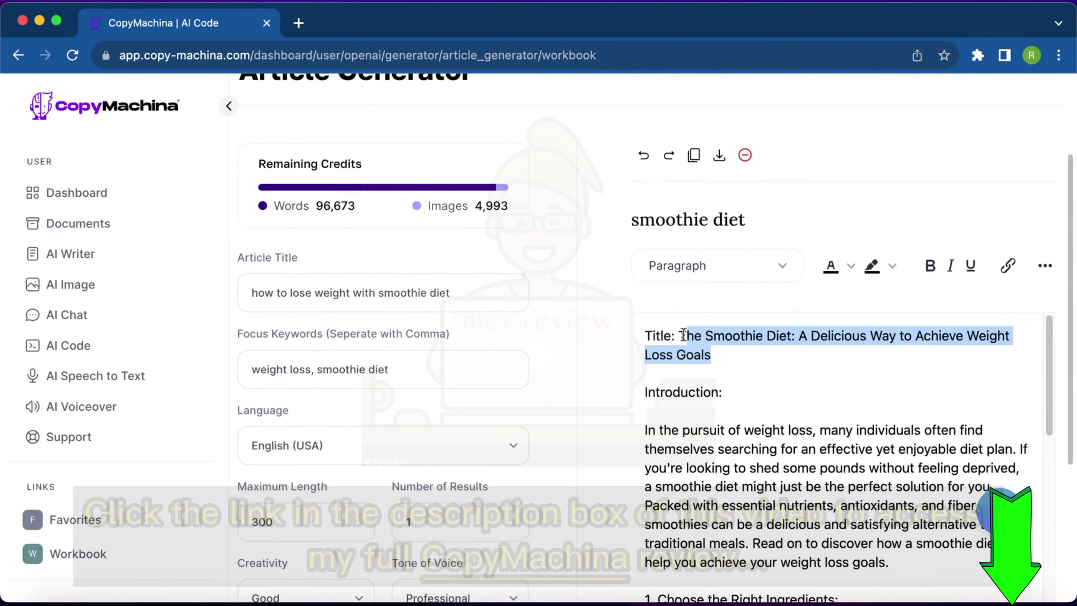
{"action": "key", "text": "super+b"}
{"action": "scroll", "coordinate": [680, 340], "scroll_direction": "down", "scroll_amount": 1}
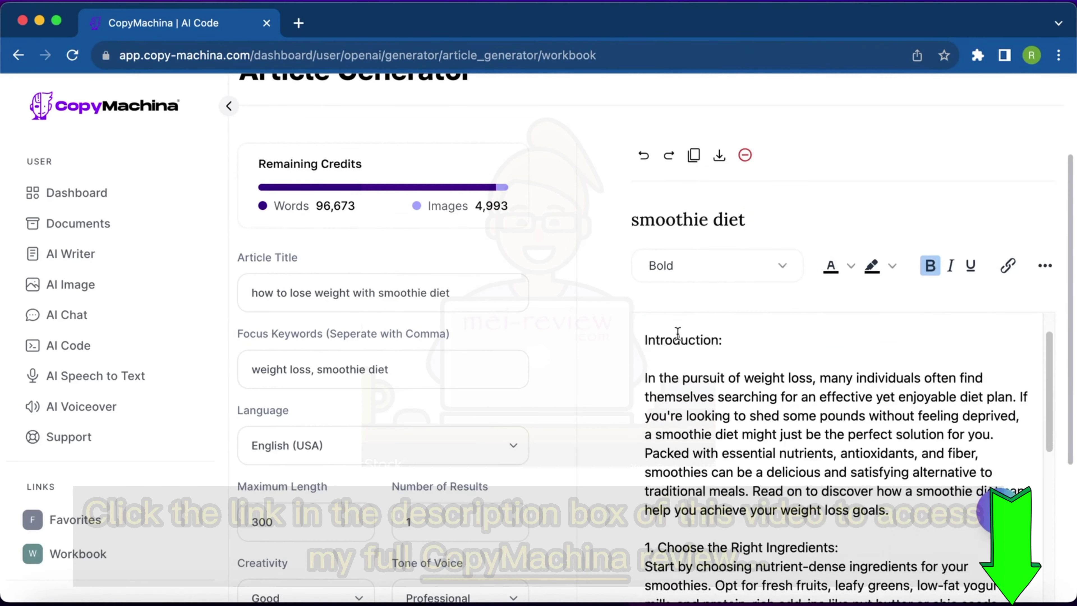
{"action": "scroll", "coordinate": [841, 331], "scroll_direction": "up", "scroll_amount": 1}
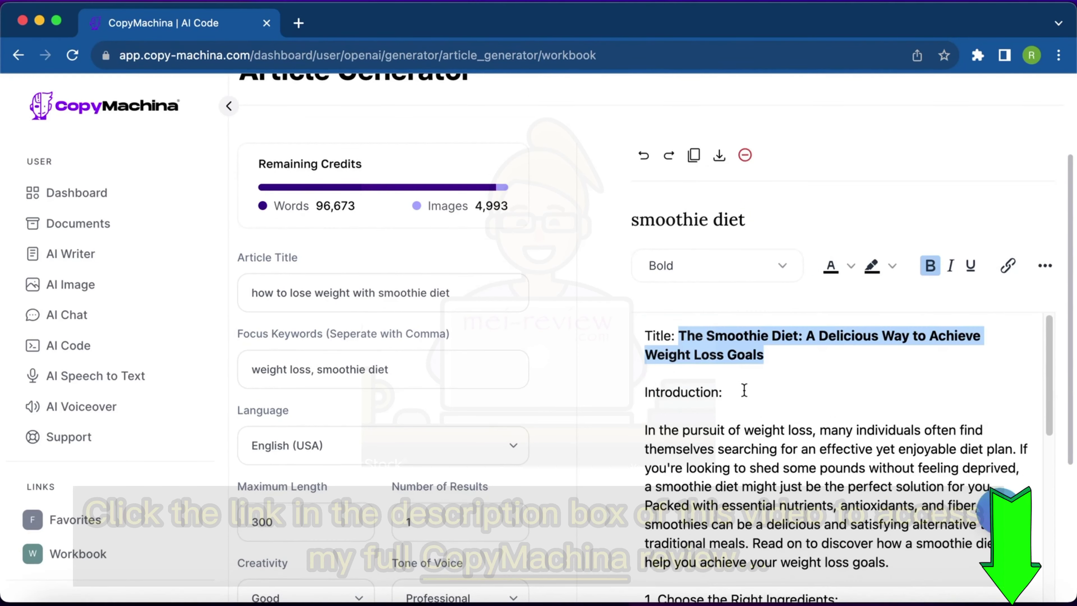
{"action": "scroll", "coordinate": [744, 390], "scroll_direction": "down", "scroll_amount": 2}
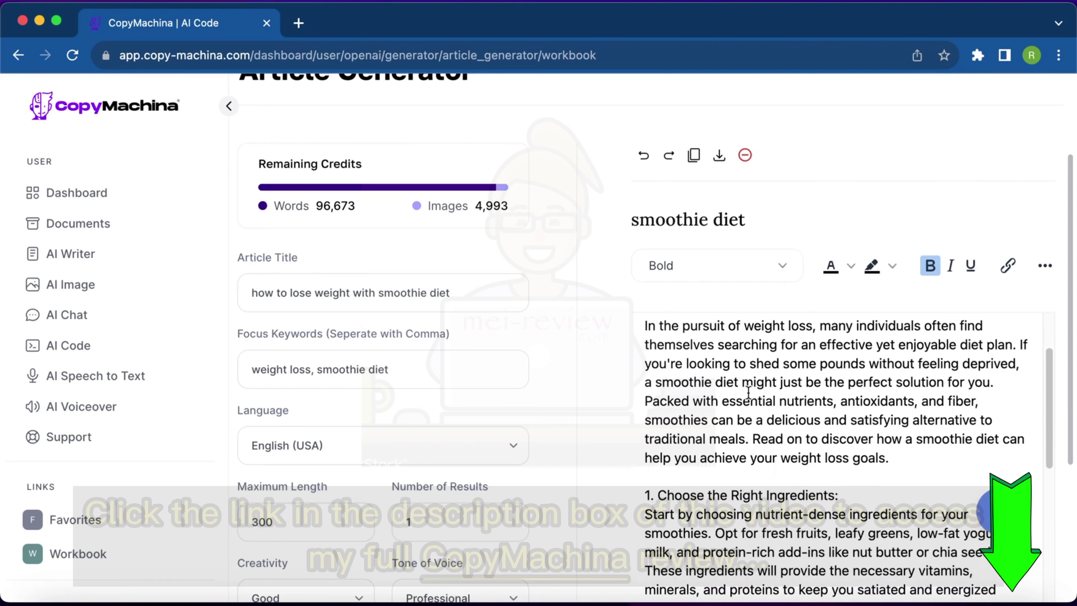
Bold and underline headings 1. Choose the Right Ingredients, 2. Balance Your Nutrients and 3. Control Your Portion Sizes.
{"action": "triple_click", "coordinate": [844, 490]}
{"action": "key", "text": "super+b"}
{"action": "key", "text": "super+u"}
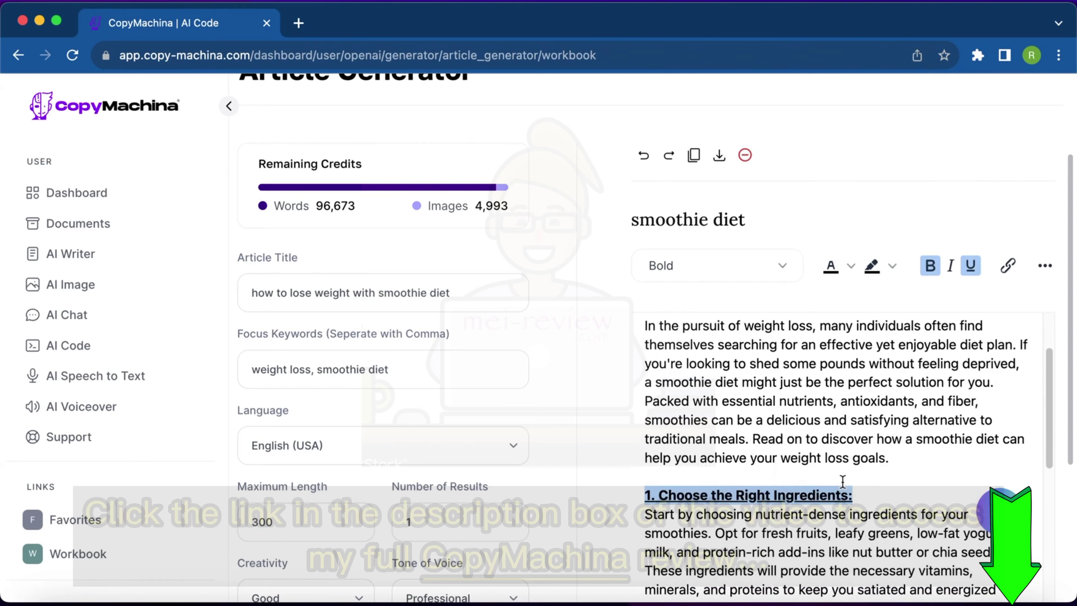
{"action": "scroll", "coordinate": [842, 481], "scroll_direction": "down", "scroll_amount": 3}
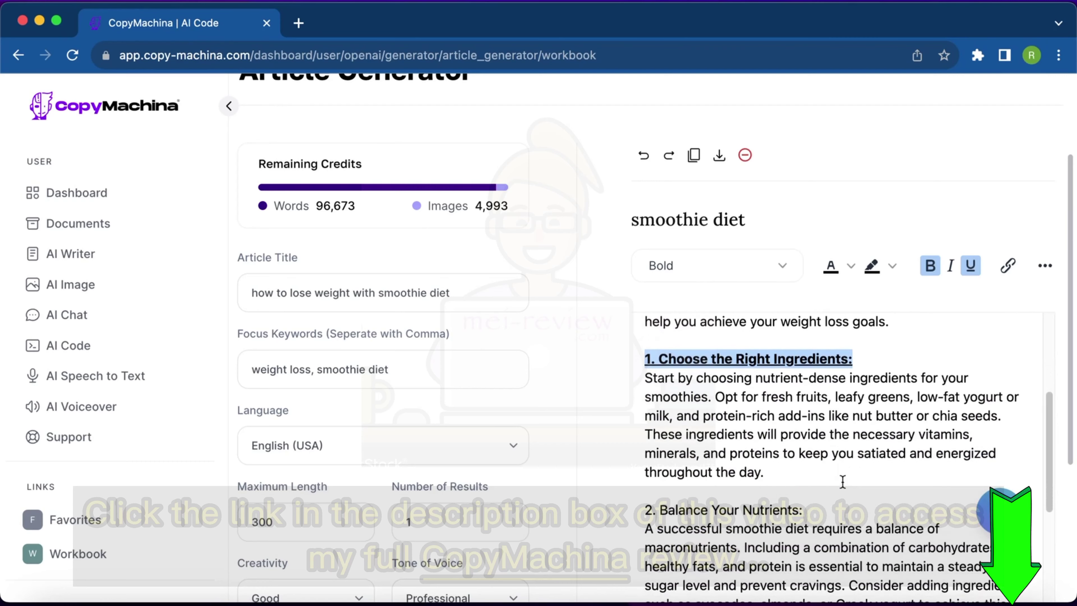
{"action": "triple_click", "coordinate": [809, 509]}
{"action": "key", "text": "super+b"}
{"action": "key", "text": "super+u"}
{"action": "scroll", "coordinate": [809, 505], "scroll_direction": "down", "scroll_amount": 5}
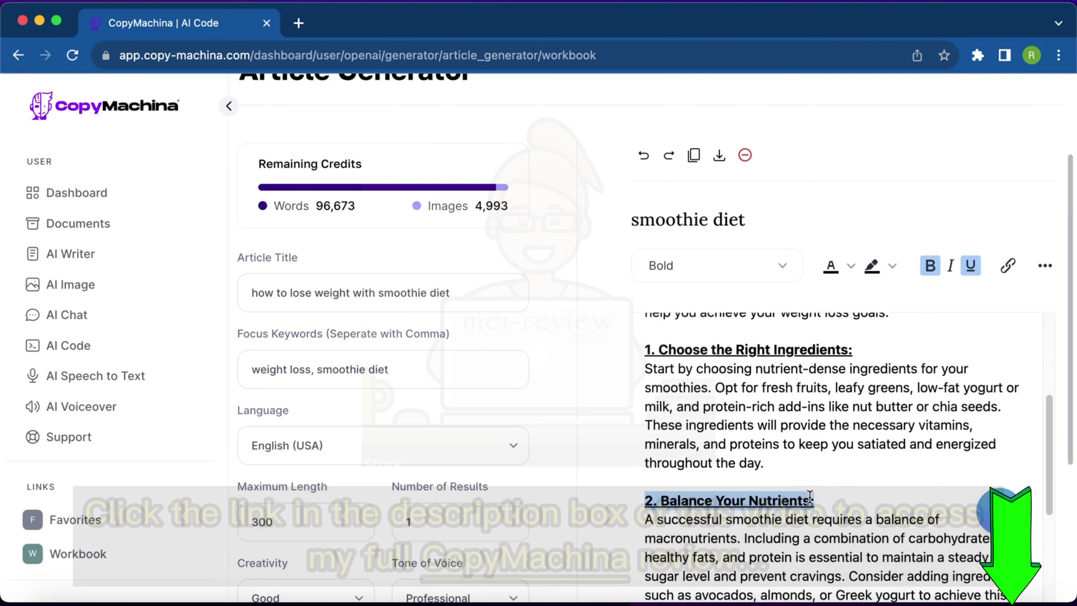
{"action": "left_click", "coordinate": [829, 411]}
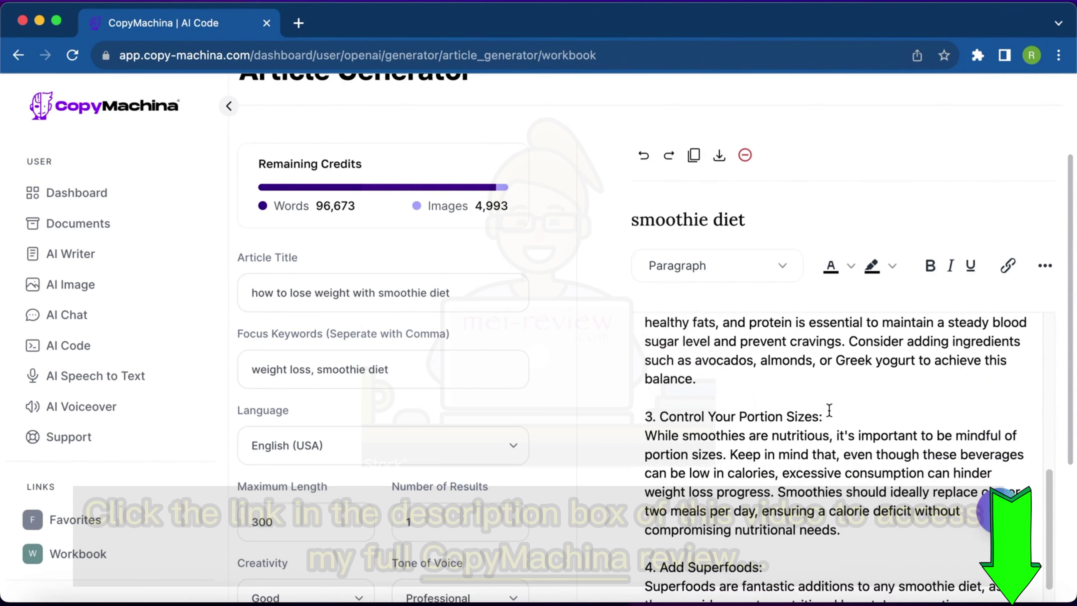
{"action": "left_click_drag", "start_coordinate": [829, 410], "coordinate": [821, 398]}
{"action": "key", "text": "super+b"}
{"action": "key", "text": "super+u"}
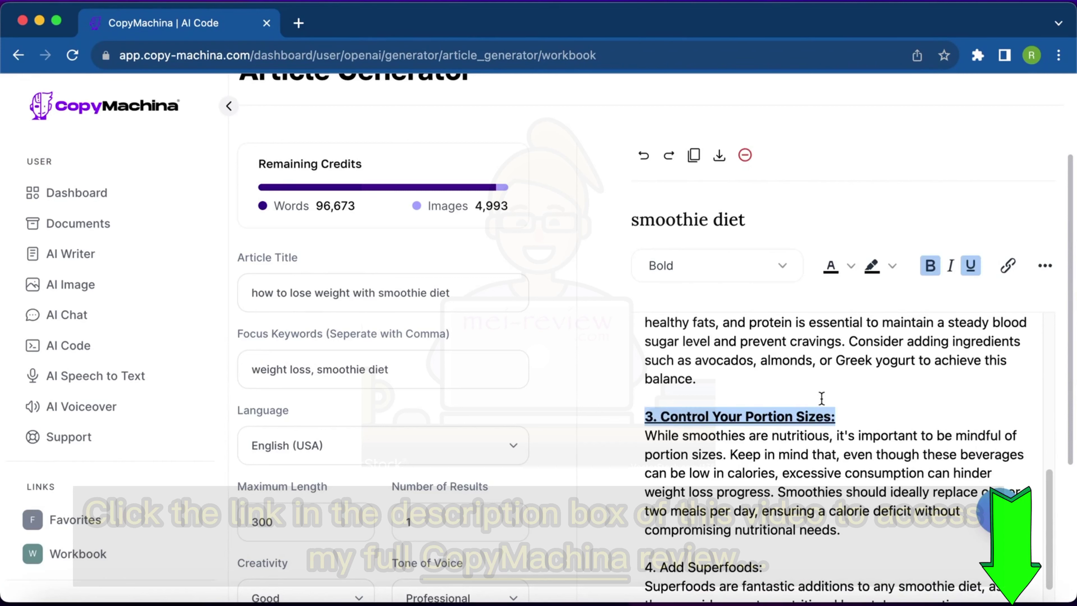
Bold and underline headings 4. Add Superfoods, 5. Stay Consistent and Conclusion.
{"action": "scroll", "coordinate": [821, 398], "scroll_direction": "down", "scroll_amount": 3}
{"action": "left_click_drag", "start_coordinate": [780, 437], "coordinate": [765, 425]}
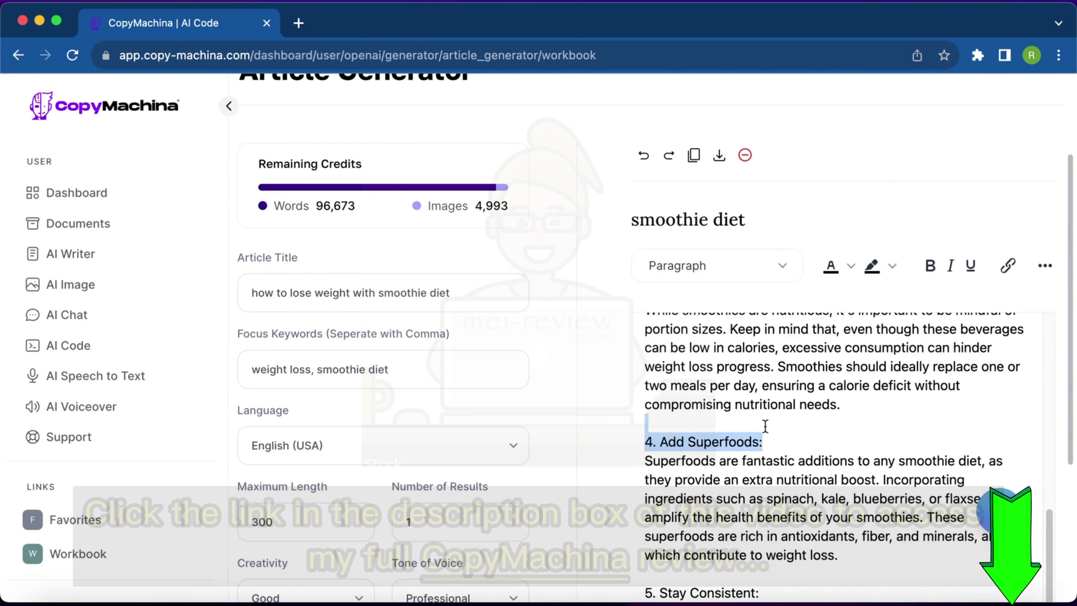
{"action": "key", "text": "super+b"}
{"action": "key", "text": "super+u"}
{"action": "scroll", "coordinate": [765, 426], "scroll_direction": "down", "scroll_amount": 3}
{"action": "left_click_drag", "start_coordinate": [769, 465], "coordinate": [763, 449]}
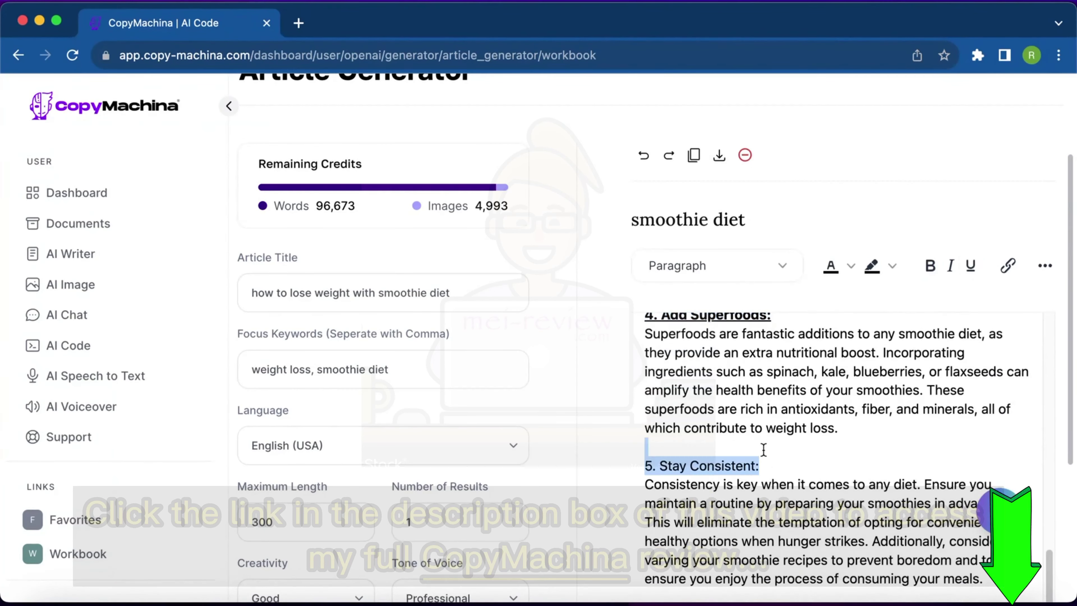
{"action": "key", "text": "super+b"}
{"action": "key", "text": "super+u"}
{"action": "scroll", "coordinate": [762, 449], "scroll_direction": "down", "scroll_amount": 3}
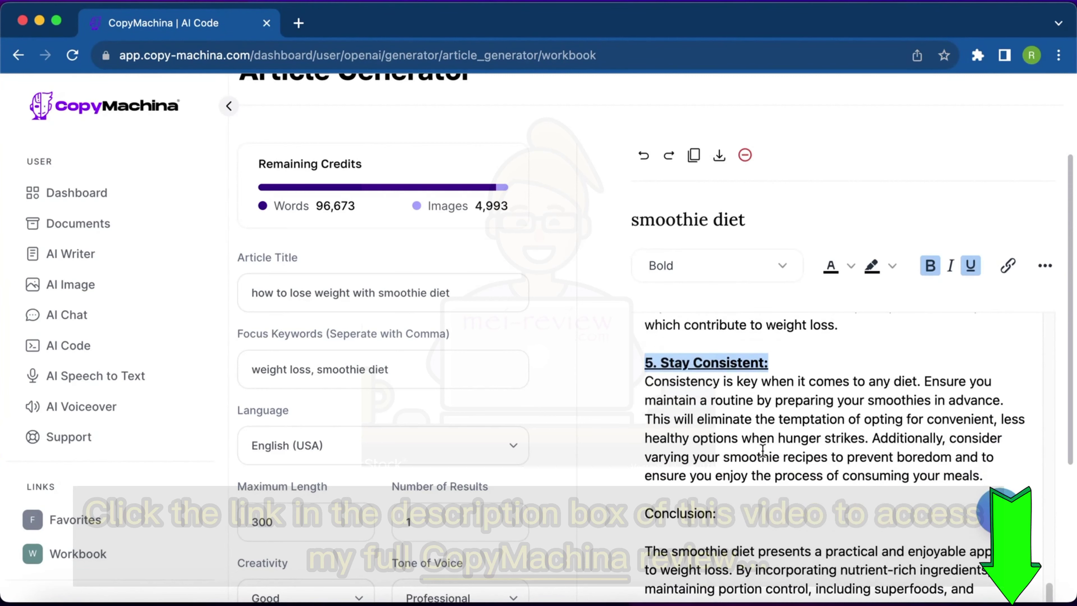
{"action": "left_click", "coordinate": [732, 509]}
{"action": "left_click_drag", "start_coordinate": [732, 509], "coordinate": [723, 495]}
{"action": "key", "text": "super+b"}
{"action": "key", "text": "super+u"}
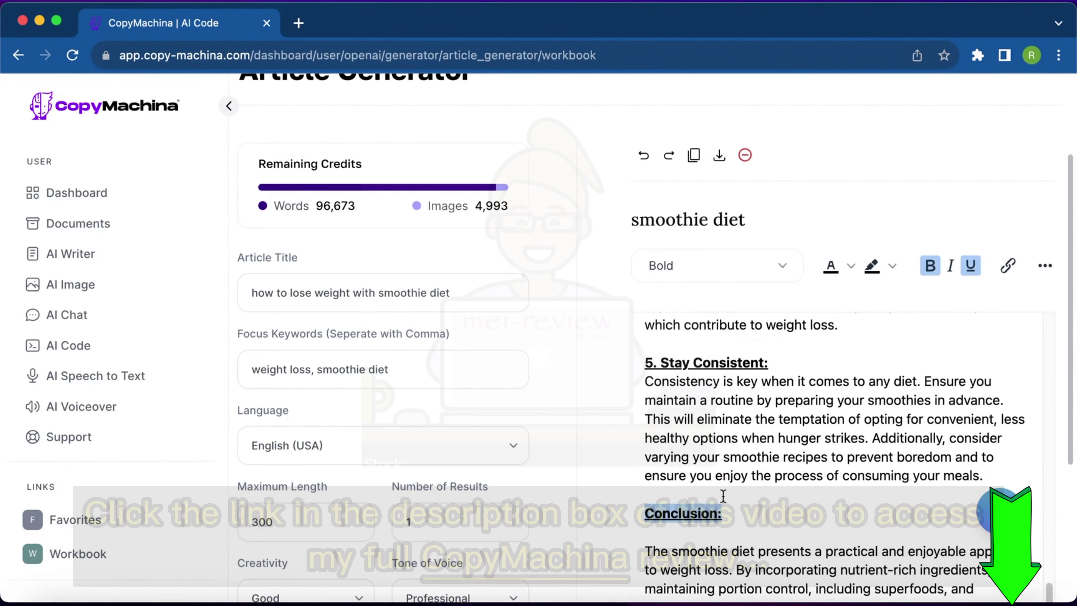
{"action": "scroll", "coordinate": [721, 424], "scroll_direction": "up", "scroll_amount": 15}
Download the smoothie diet article as an HTML file.
{"action": "left_click", "coordinate": [720, 156]}
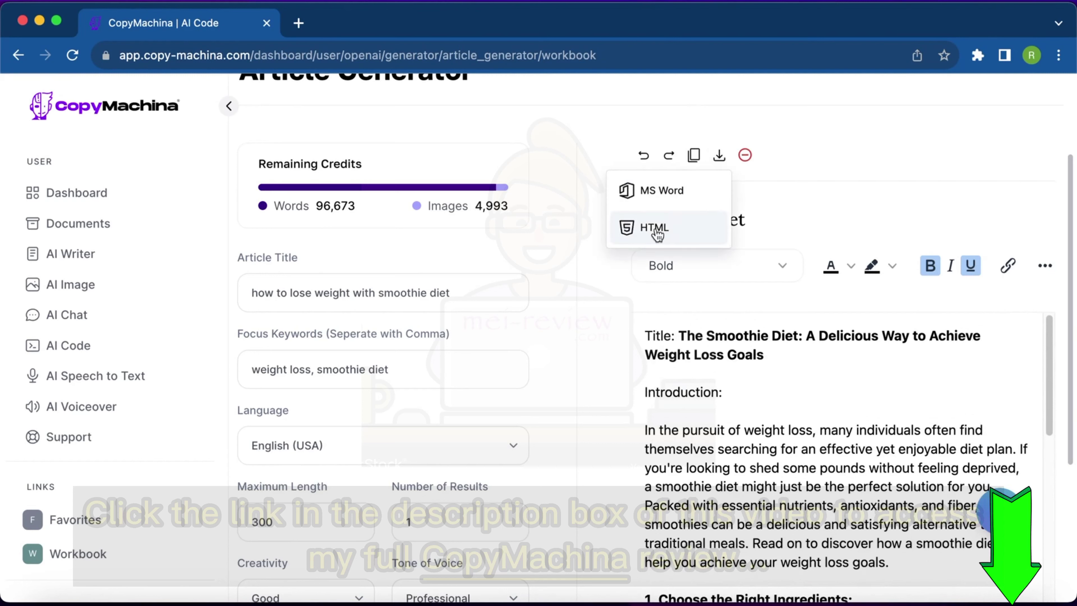
{"action": "left_click", "coordinate": [672, 231]}
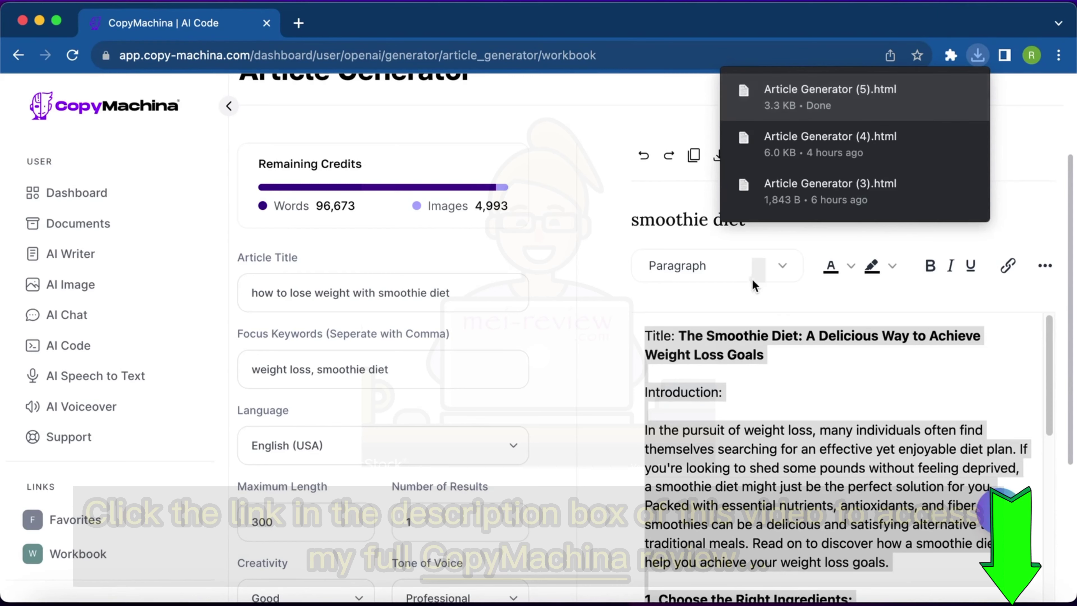
{"action": "left_click", "coordinate": [740, 372]}
Read back through the article, then go to the saved documents list.
{"action": "scroll", "coordinate": [740, 372], "scroll_direction": "down", "scroll_amount": 5}
{"action": "scroll", "coordinate": [740, 371], "scroll_direction": "down", "scroll_amount": 10}
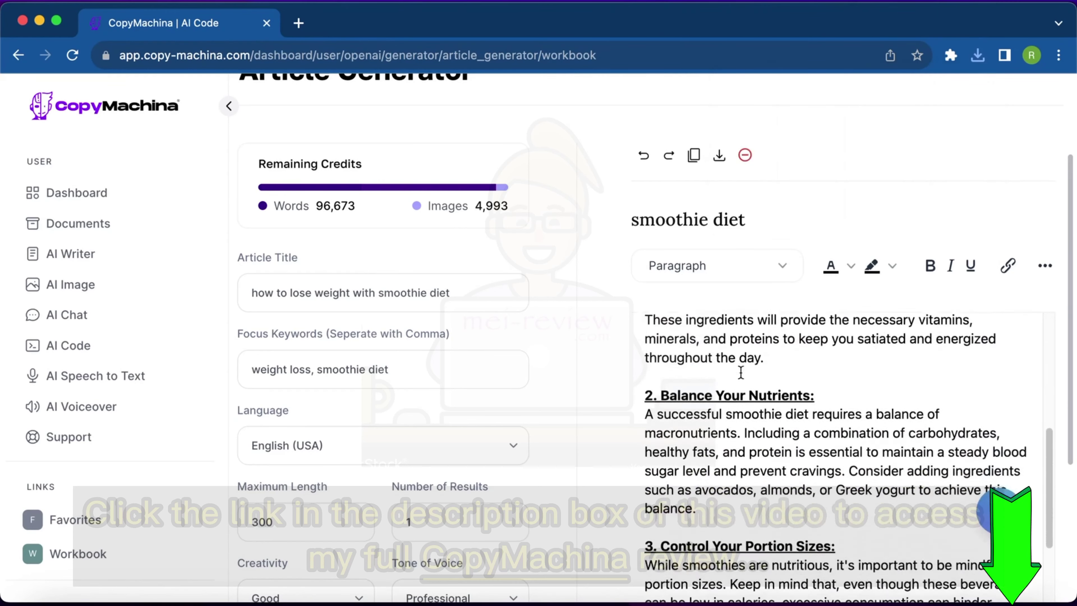
{"action": "scroll", "coordinate": [740, 371], "scroll_direction": "down", "scroll_amount": 3}
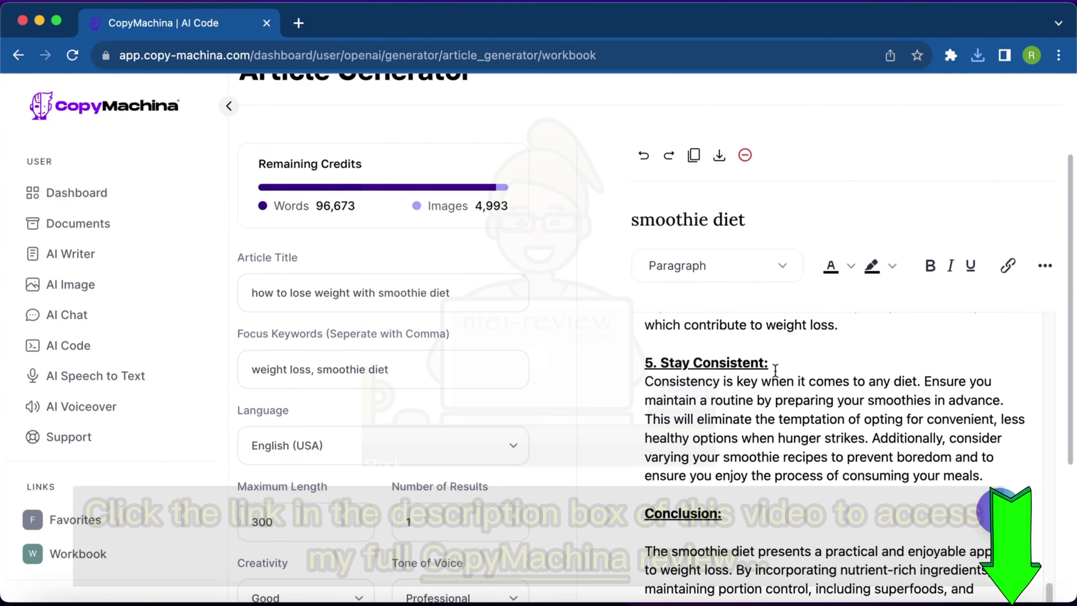
{"action": "scroll", "coordinate": [756, 492], "scroll_direction": "down", "scroll_amount": 2}
{"action": "scroll", "coordinate": [522, 365], "scroll_direction": "up", "scroll_amount": 5}
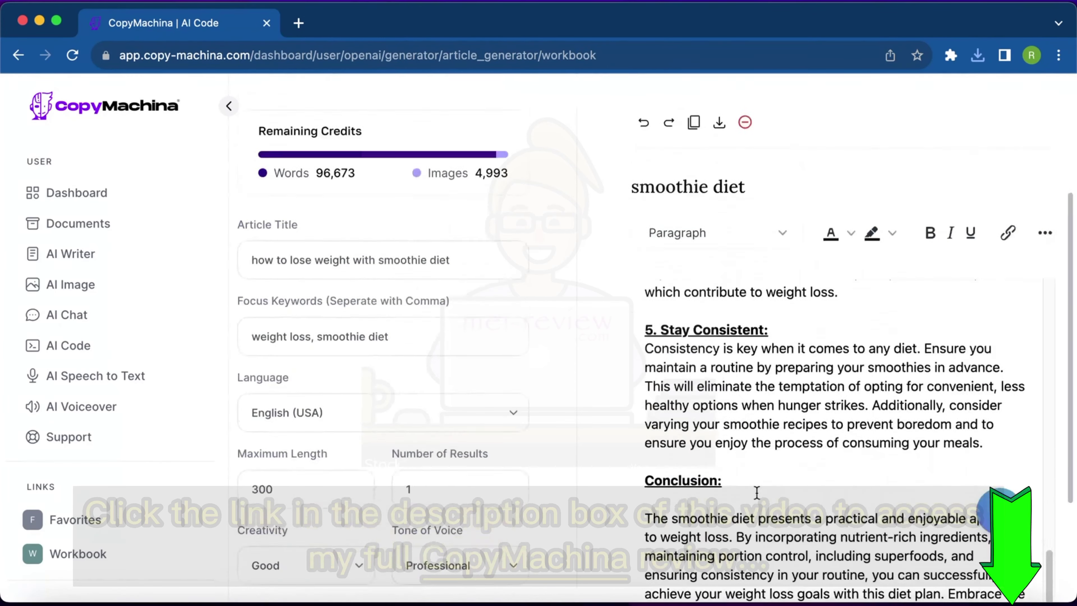
{"action": "left_click", "coordinate": [115, 224]}
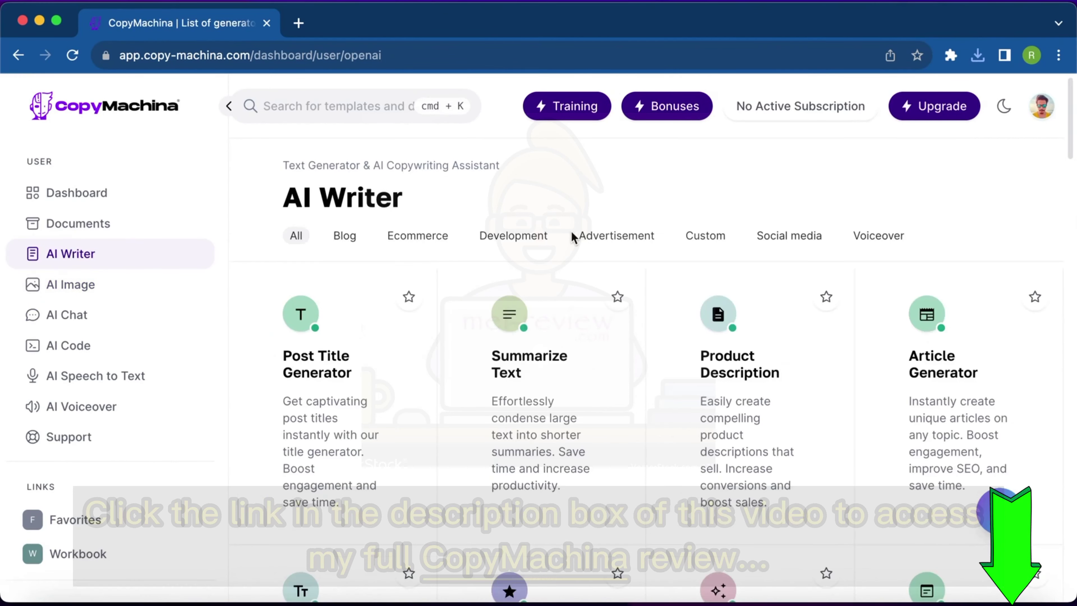
Preview the Blog Post Ideas generator and return to the template list.
{"action": "scroll", "coordinate": [570, 230], "scroll_direction": "down", "scroll_amount": 3}
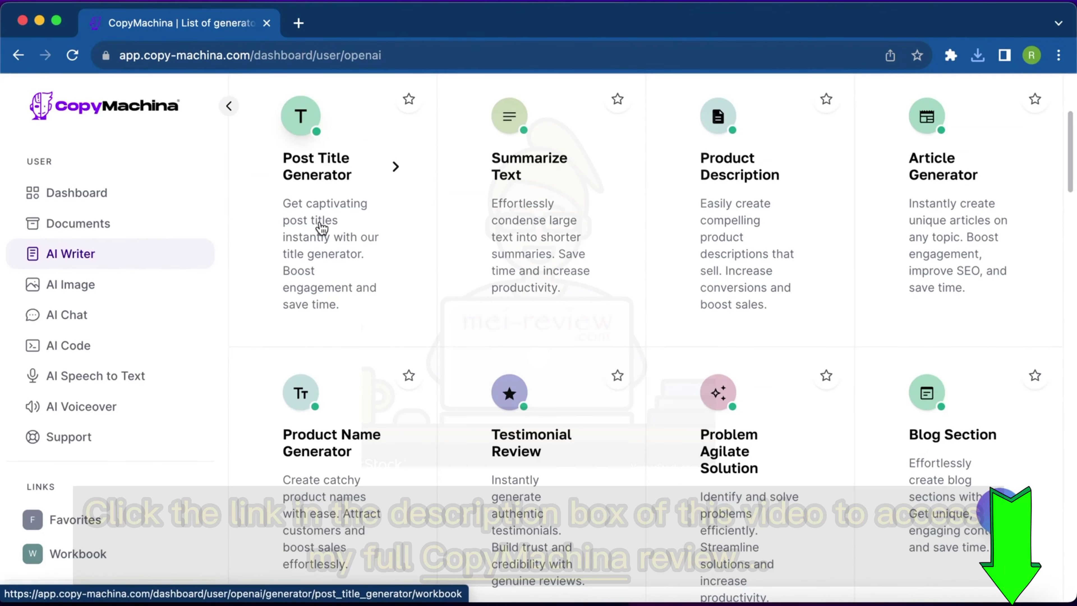
{"action": "scroll", "coordinate": [322, 229], "scroll_direction": "down", "scroll_amount": 10}
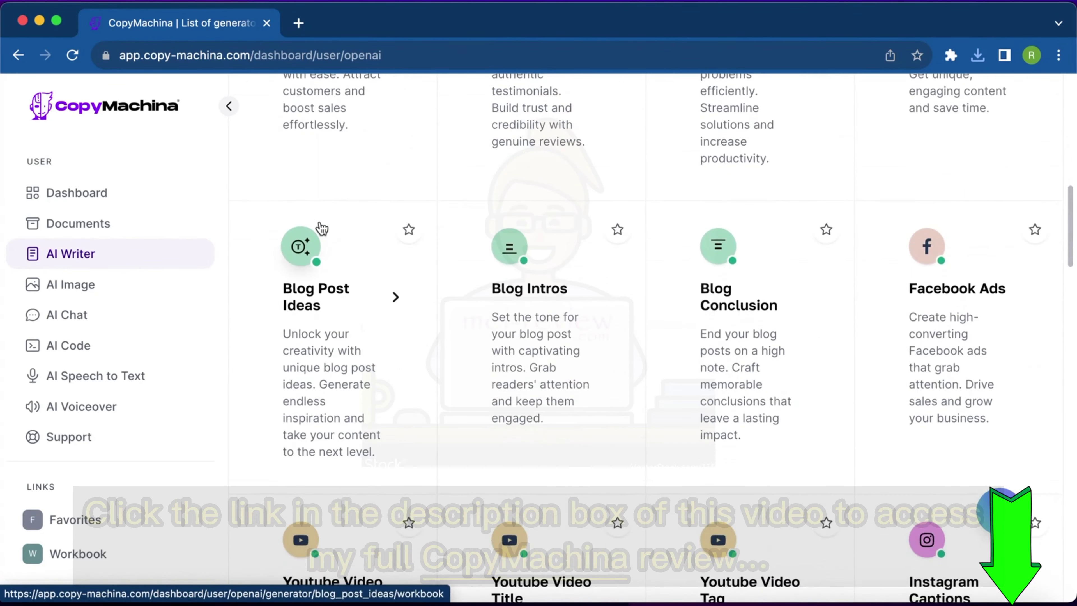
{"action": "left_click", "coordinate": [346, 358]}
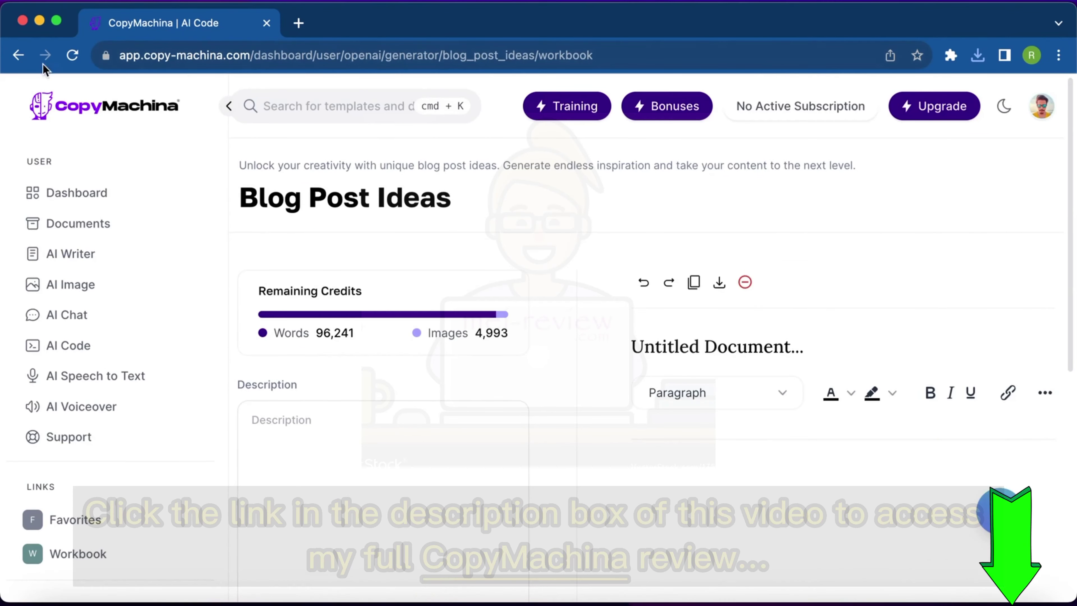
{"action": "left_click", "coordinate": [18, 55]}
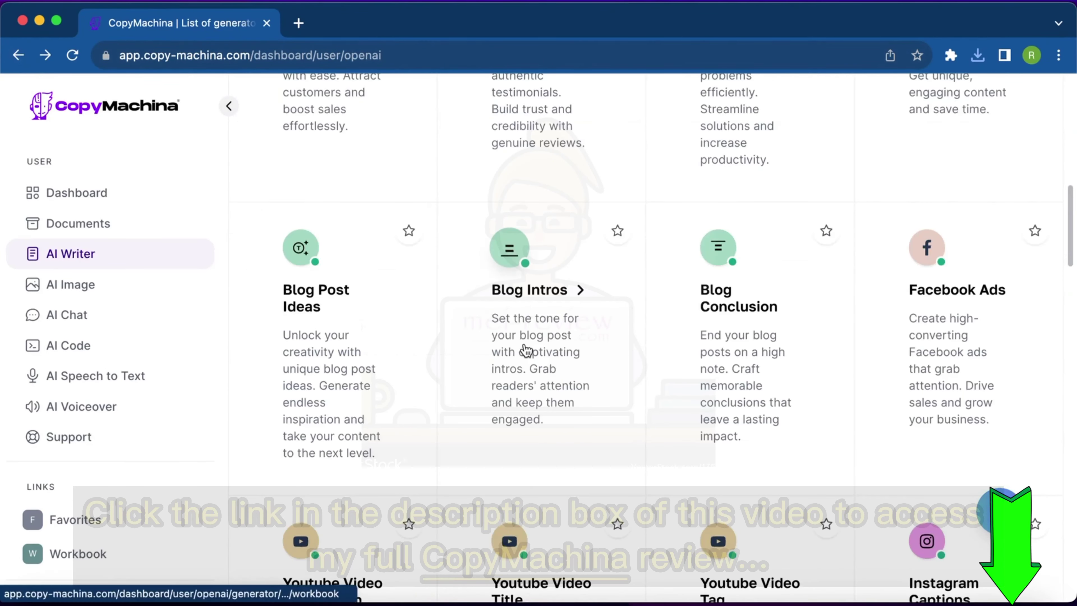
Scroll down the template grid to the Facebook Headlines card.
{"action": "scroll", "coordinate": [522, 348], "scroll_direction": "down", "scroll_amount": 7}
{"action": "scroll", "coordinate": [526, 348], "scroll_direction": "up", "scroll_amount": 7}
{"action": "scroll", "coordinate": [526, 349], "scroll_direction": "up", "scroll_amount": 10}
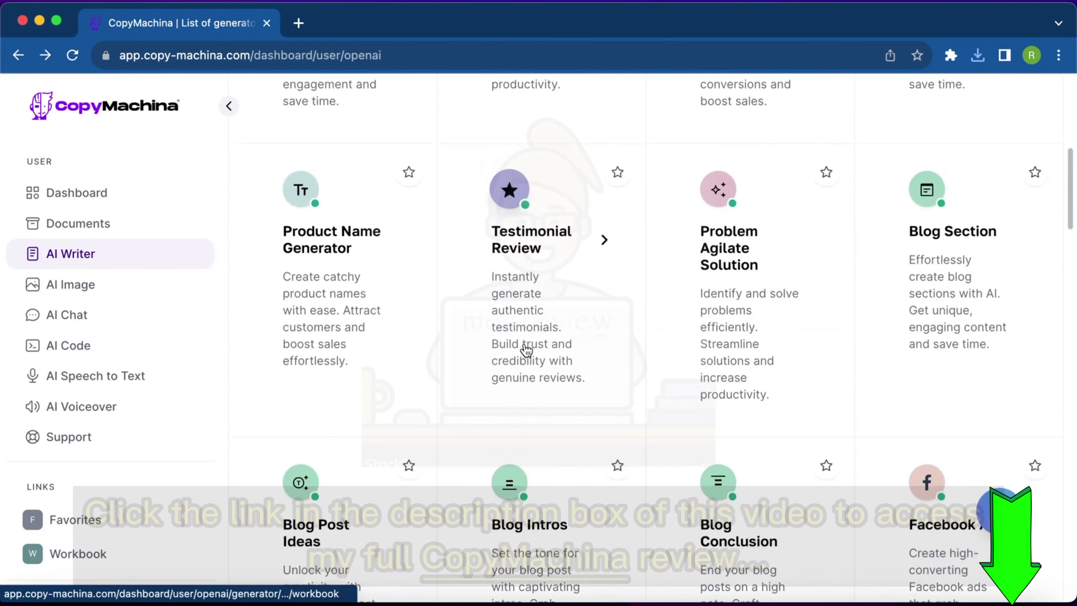
{"action": "scroll", "coordinate": [534, 354], "scroll_direction": "down", "scroll_amount": 5}
{"action": "scroll", "coordinate": [543, 358], "scroll_direction": "down", "scroll_amount": 6}
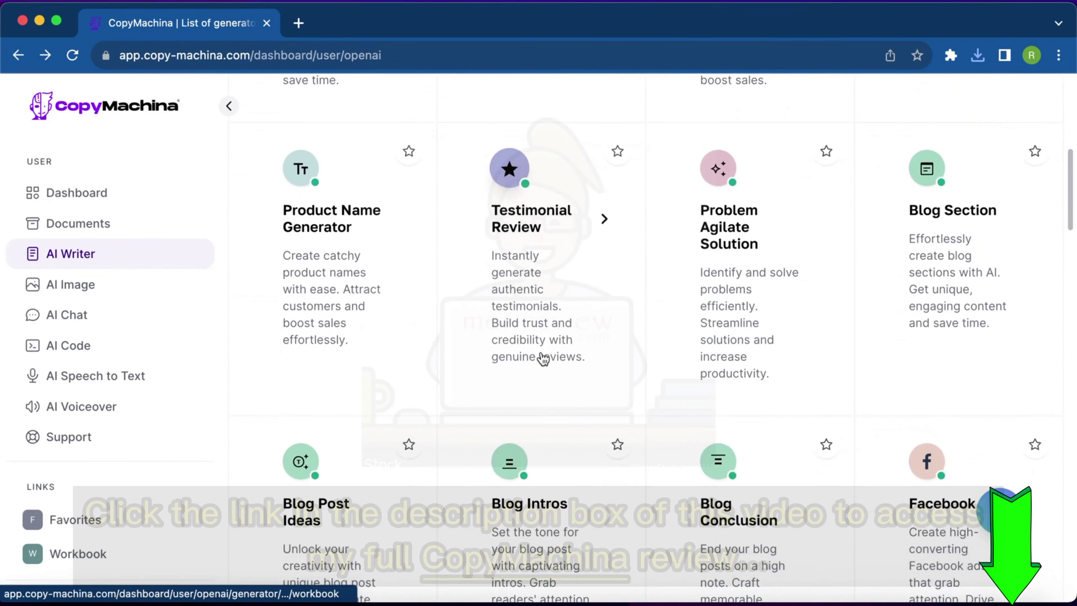
{"action": "scroll", "coordinate": [570, 445], "scroll_direction": "down", "scroll_amount": 7}
{"action": "scroll", "coordinate": [571, 446], "scroll_direction": "down", "scroll_amount": 5}
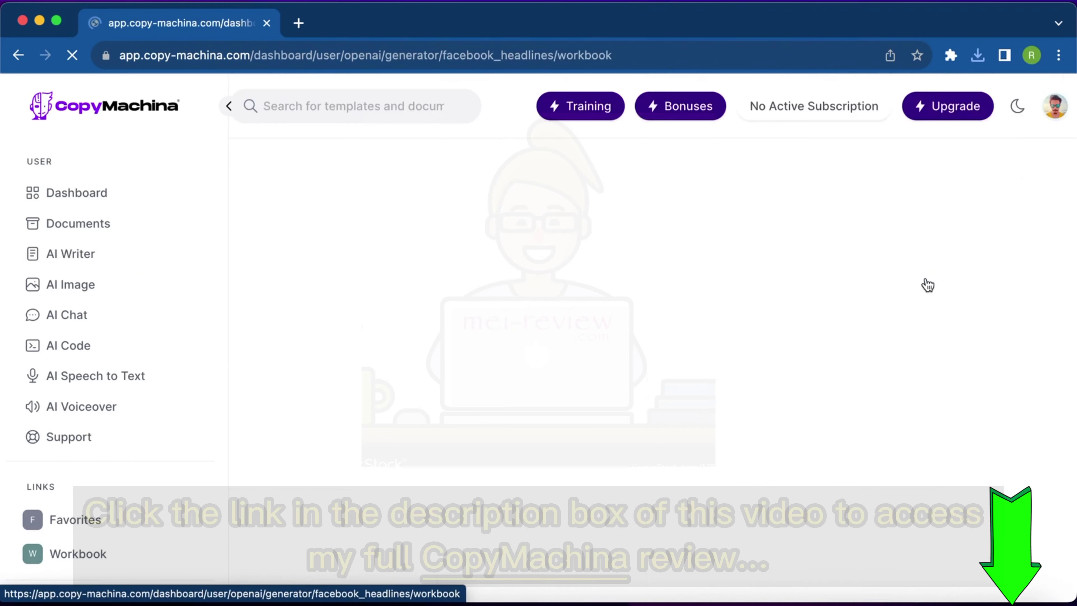
Fill Title with the smoothie diet title and Description with 'Write a few headlines on' it, quoted.
{"action": "left_click", "coordinate": [341, 422]}
{"action": "type", "text": "how to lose weight with smoothie diet"}
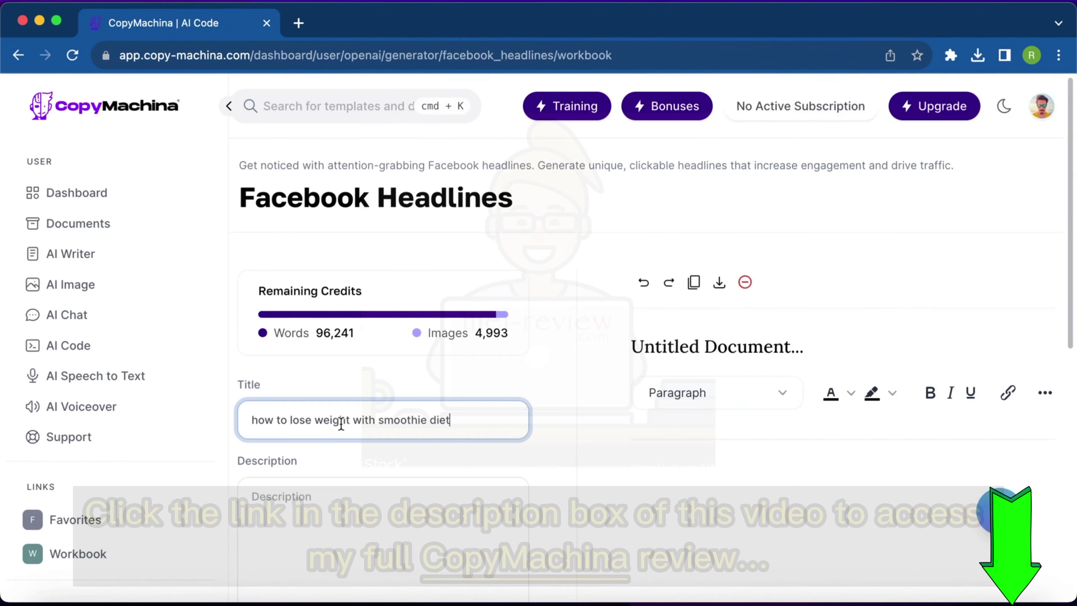
{"action": "scroll", "coordinate": [448, 392], "scroll_direction": "down", "scroll_amount": 4}
{"action": "left_click", "coordinate": [334, 408]}
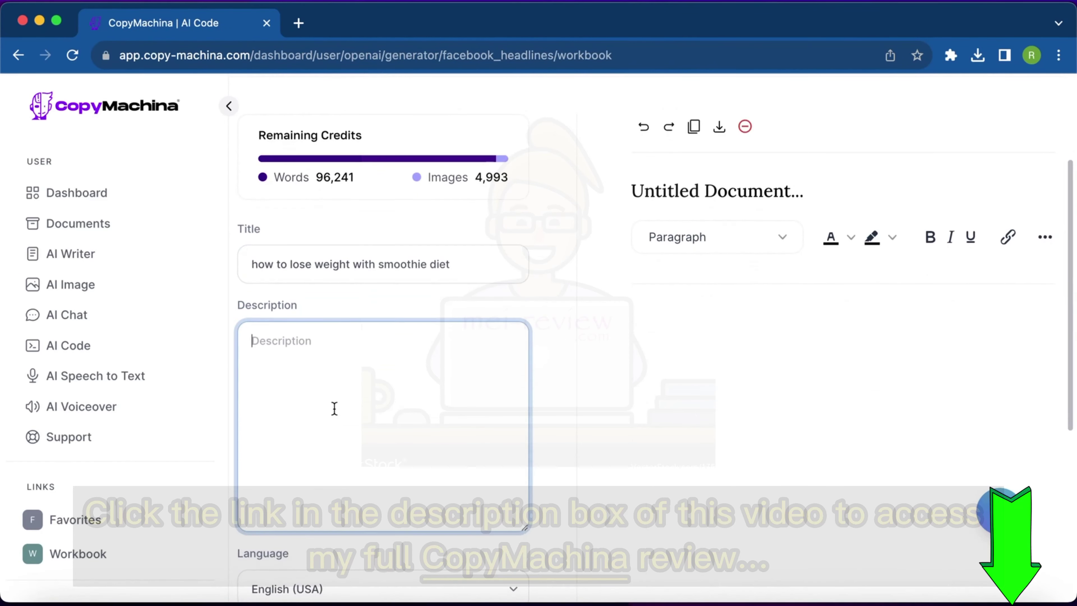
{"action": "type", "text": "Write a few hea"}
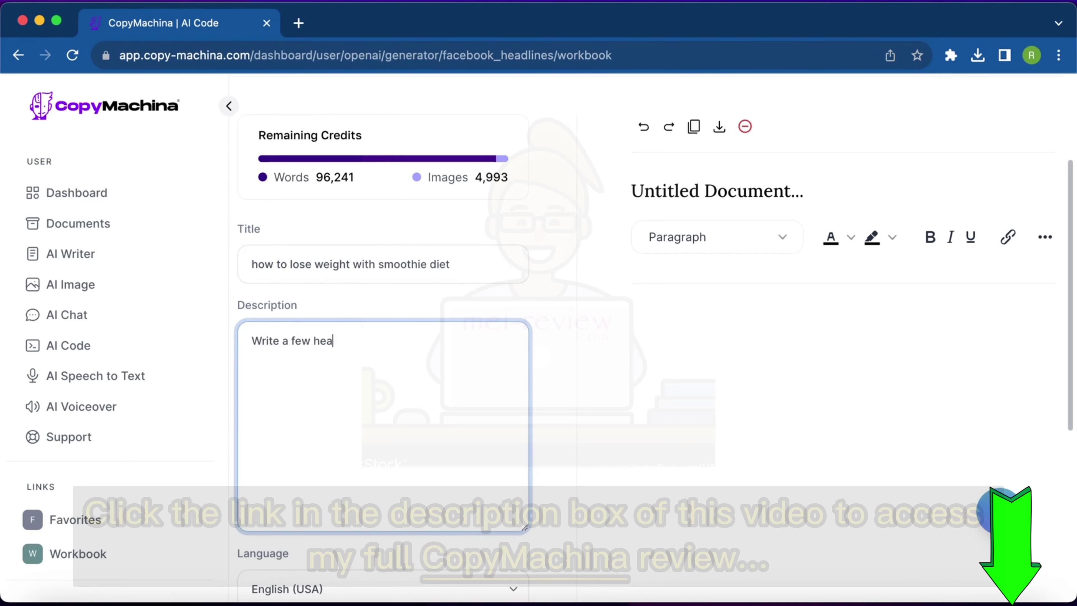
{"action": "type", "text": "dlines on \""}
{"action": "type", "text": "how to lose weight with smoothie diet"}
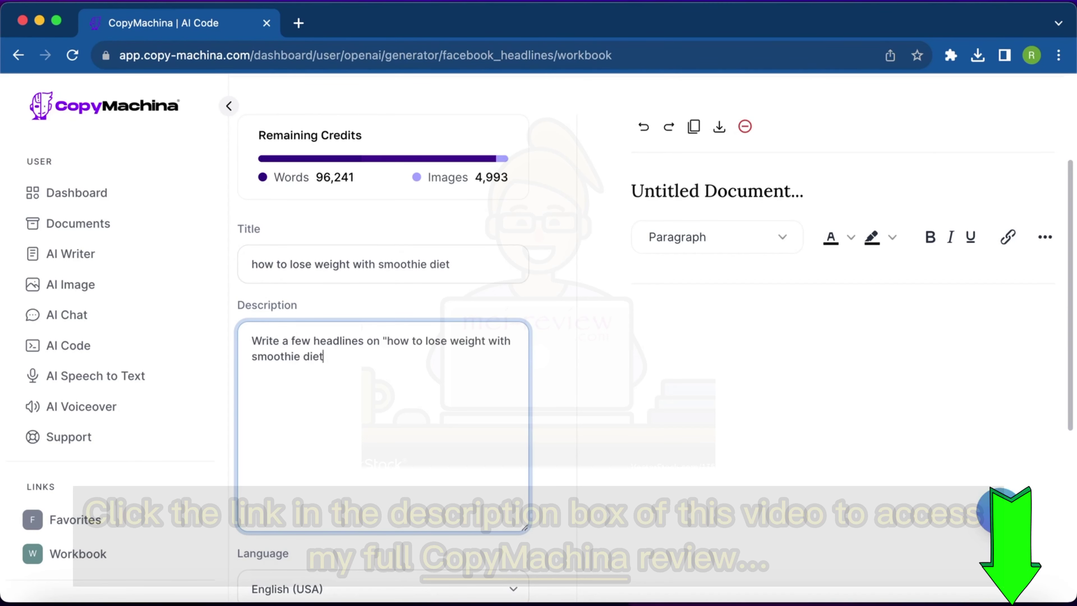
{"action": "type", "text": "\""}
Change the maximum length from 400 to 100.
{"action": "scroll", "coordinate": [422, 427], "scroll_direction": "down", "scroll_amount": 6}
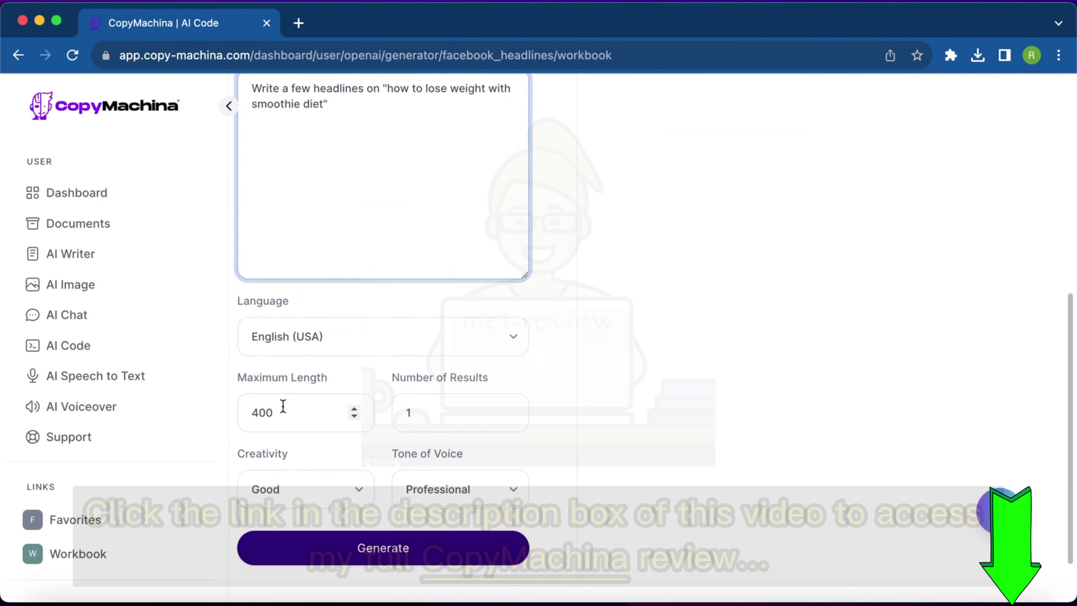
{"action": "double_click", "coordinate": [281, 410]}
{"action": "type", "text": "100"}
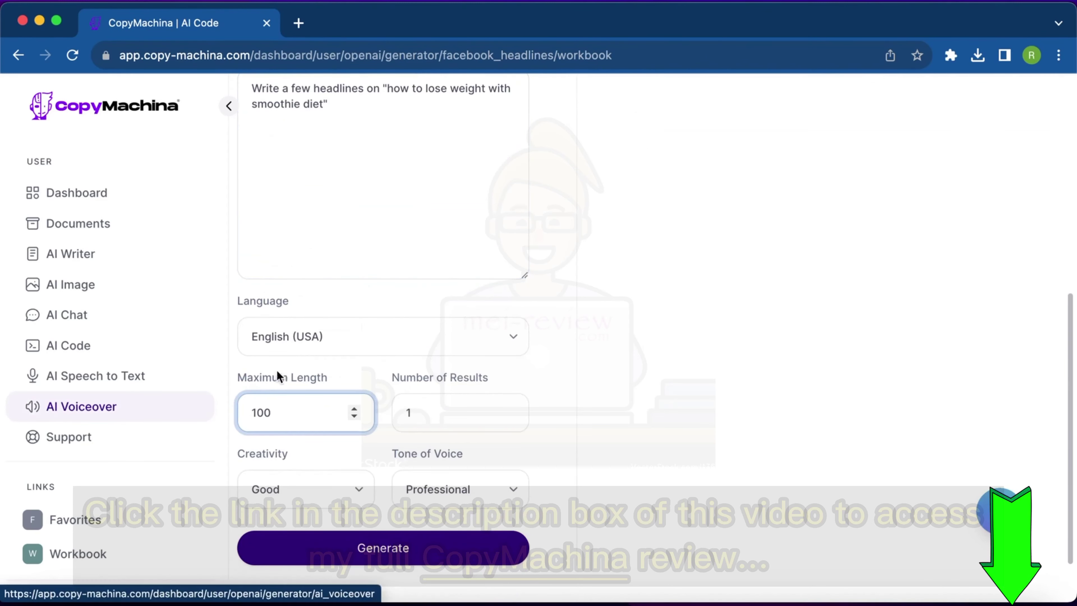
{"action": "left_click", "coordinate": [381, 452]}
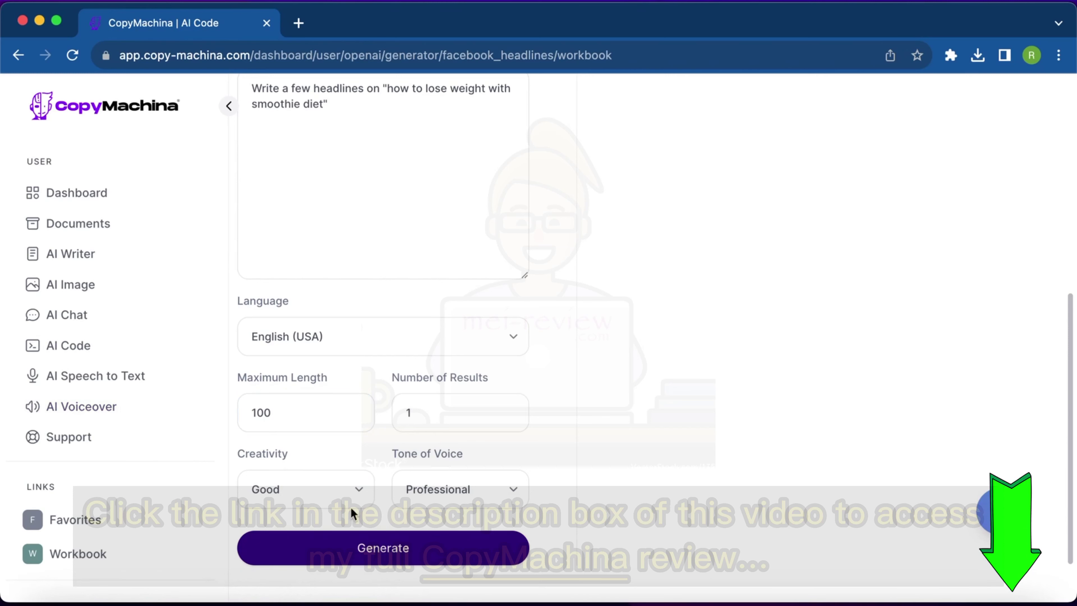
Generate the headlines and review the five numbered headlines plus the extra ad title.
{"action": "left_click", "coordinate": [427, 550]}
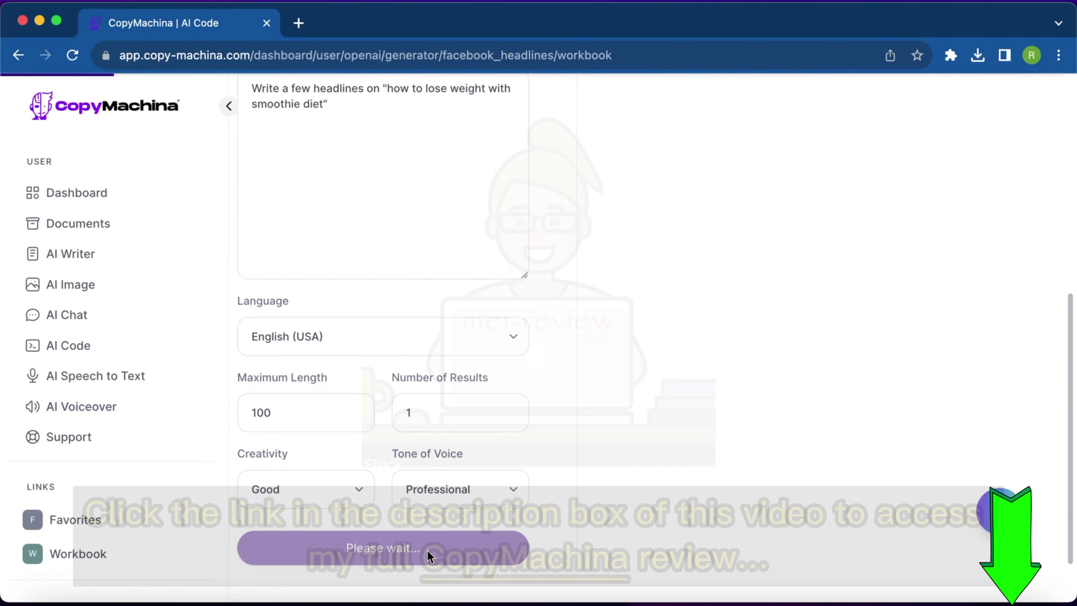
{"action": "scroll", "coordinate": [762, 363], "scroll_direction": "up", "scroll_amount": 2}
{"action": "scroll", "coordinate": [766, 370], "scroll_direction": "up", "scroll_amount": 4}
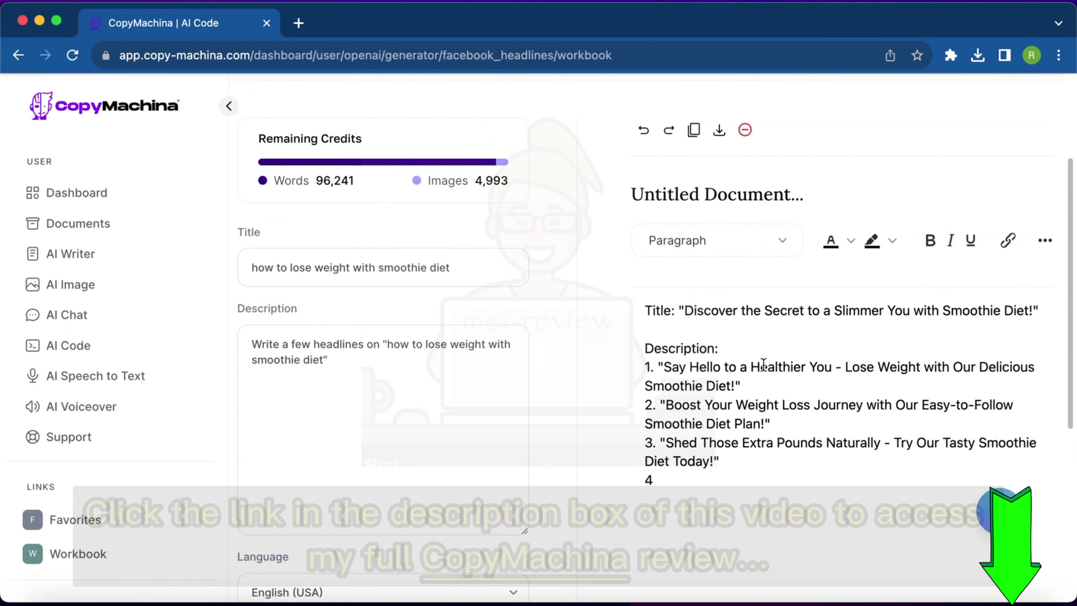
{"action": "scroll", "coordinate": [762, 364], "scroll_direction": "down", "scroll_amount": 1}
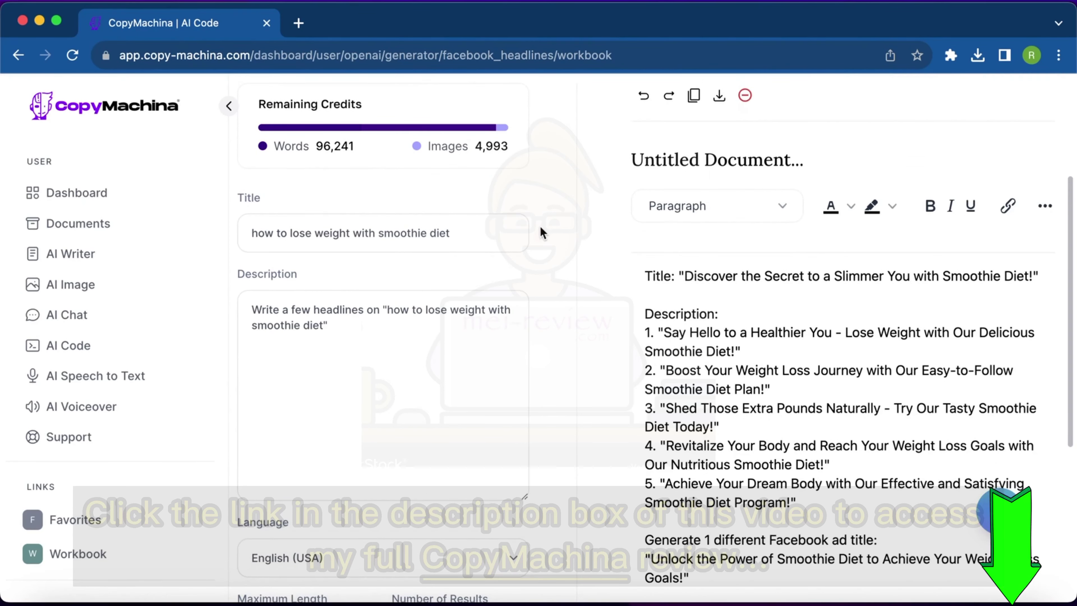
{"action": "scroll", "coordinate": [857, 381], "scroll_direction": "down", "scroll_amount": 2}
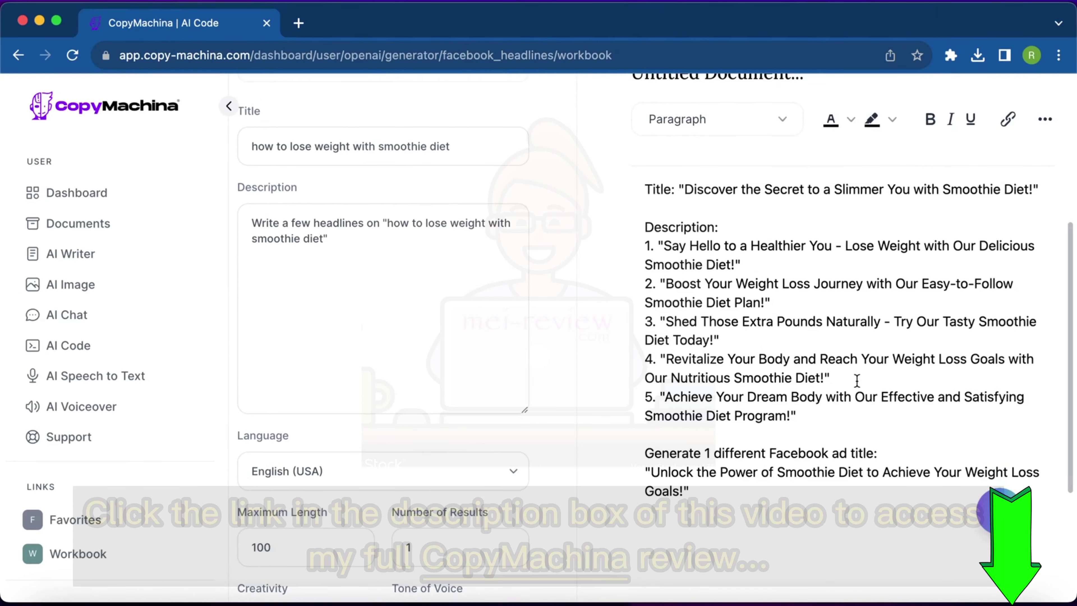
{"action": "scroll", "coordinate": [856, 380], "scroll_direction": "up", "scroll_amount": 6}
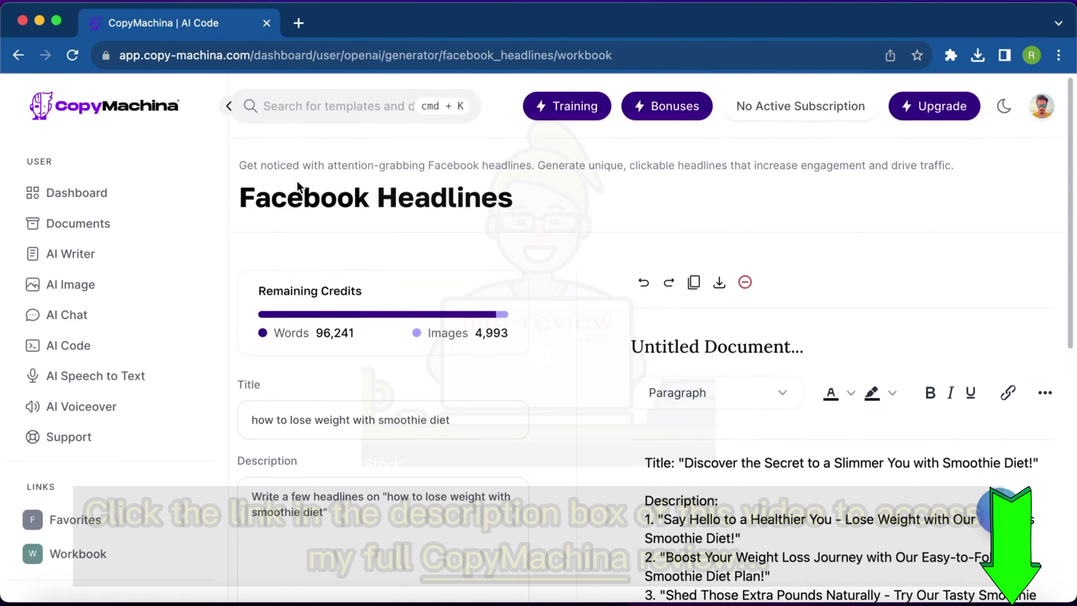
Go back to the AI Writer template list and scroll down through the writing templates.
{"action": "left_click", "coordinate": [109, 251]}
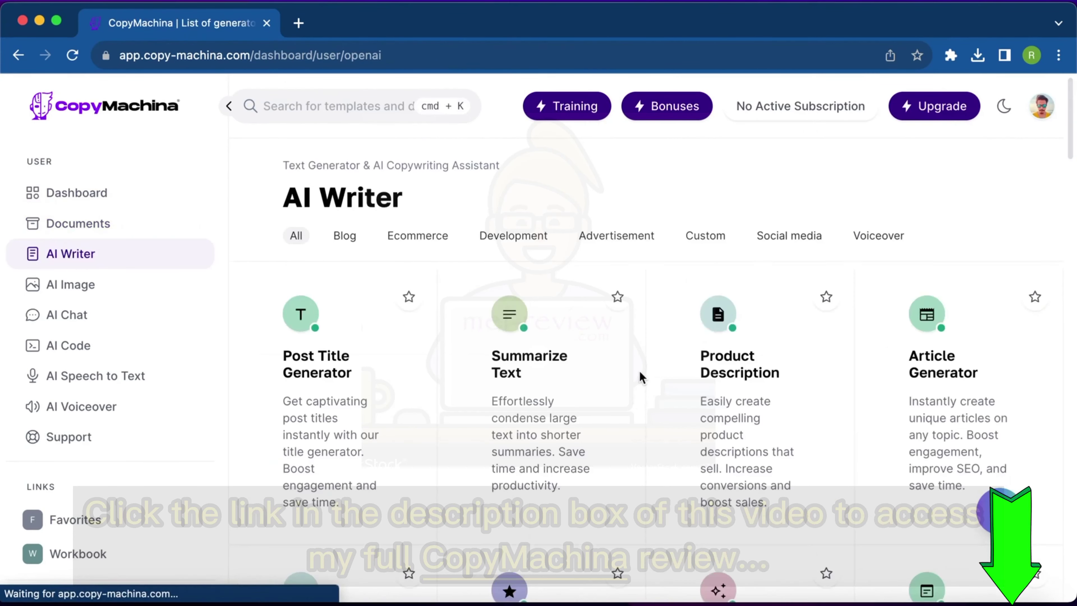
{"action": "scroll", "coordinate": [640, 377], "scroll_direction": "down", "scroll_amount": 12}
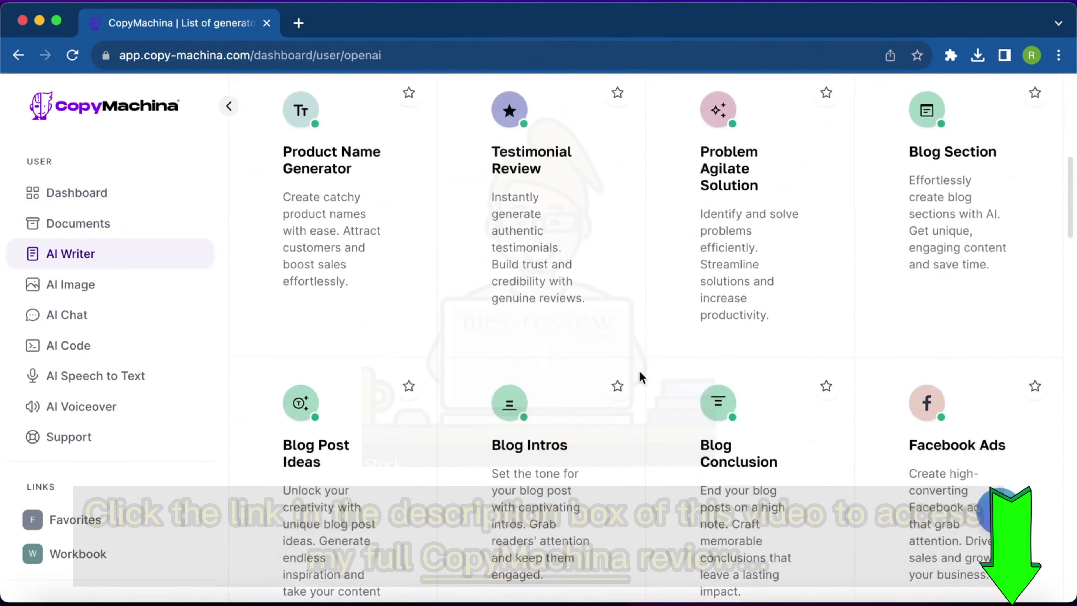
{"action": "scroll", "coordinate": [640, 377], "scroll_direction": "down", "scroll_amount": 15}
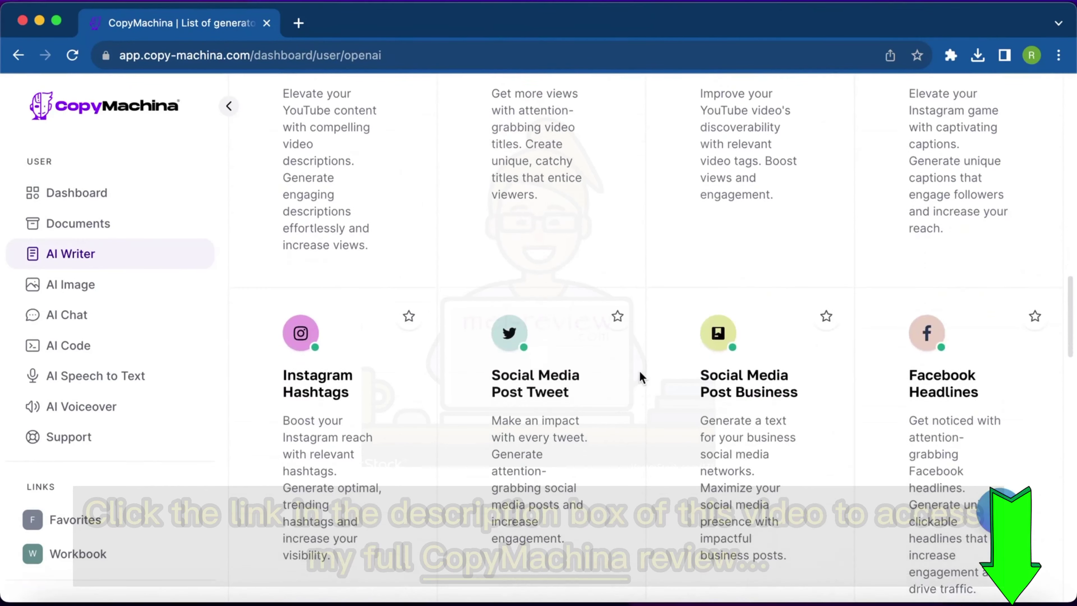
{"action": "scroll", "coordinate": [639, 372], "scroll_direction": "down", "scroll_amount": 12}
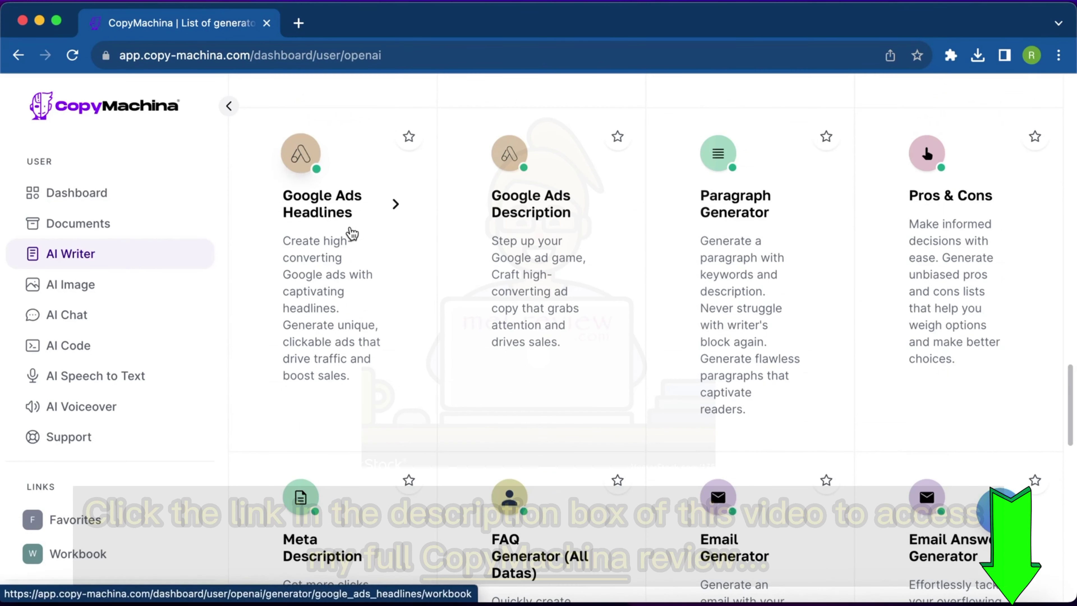
{"action": "scroll", "coordinate": [352, 233], "scroll_direction": "down", "scroll_amount": 3}
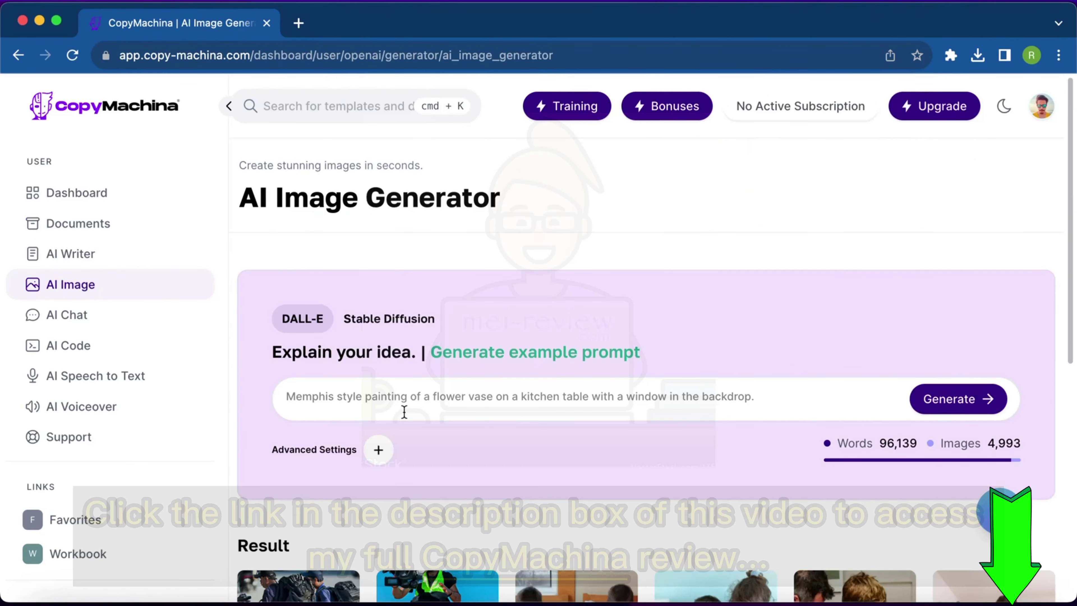
Replace the sample image prompt with 'Iron man in space'.
{"action": "scroll", "coordinate": [404, 411], "scroll_direction": "down", "scroll_amount": 5}
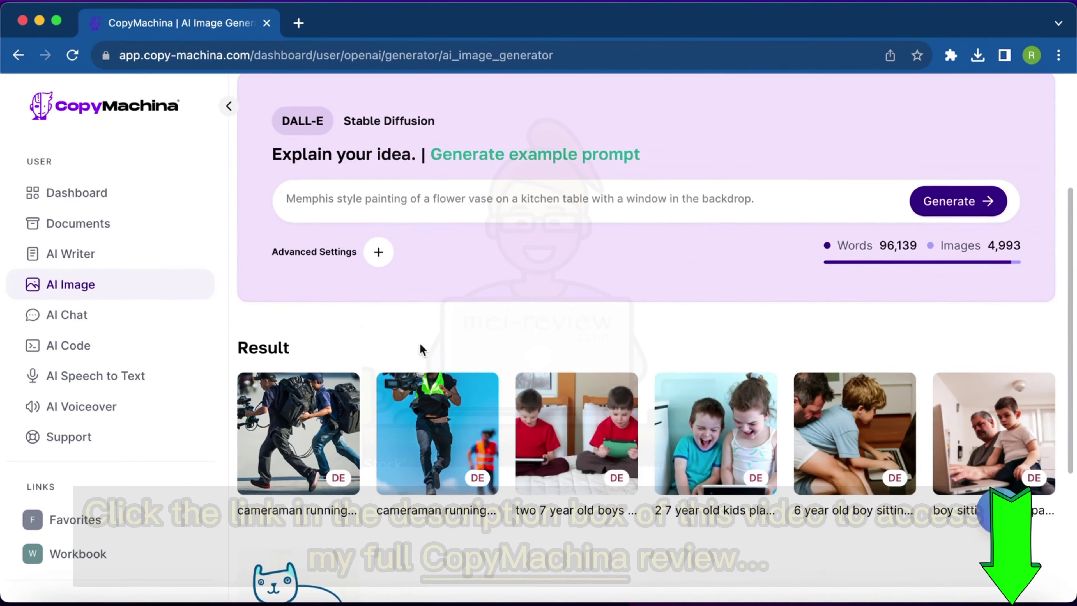
{"action": "scroll", "coordinate": [420, 344], "scroll_direction": "up", "scroll_amount": 4}
{"action": "scroll", "coordinate": [420, 343], "scroll_direction": "up", "scroll_amount": 1}
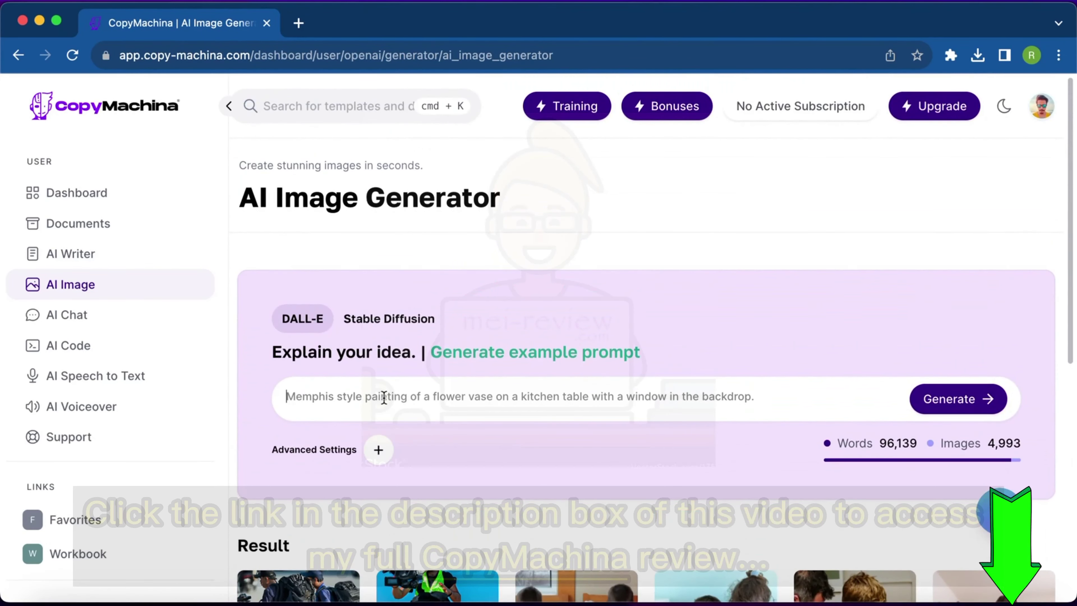
{"action": "type", "text": "Iron man in space"}
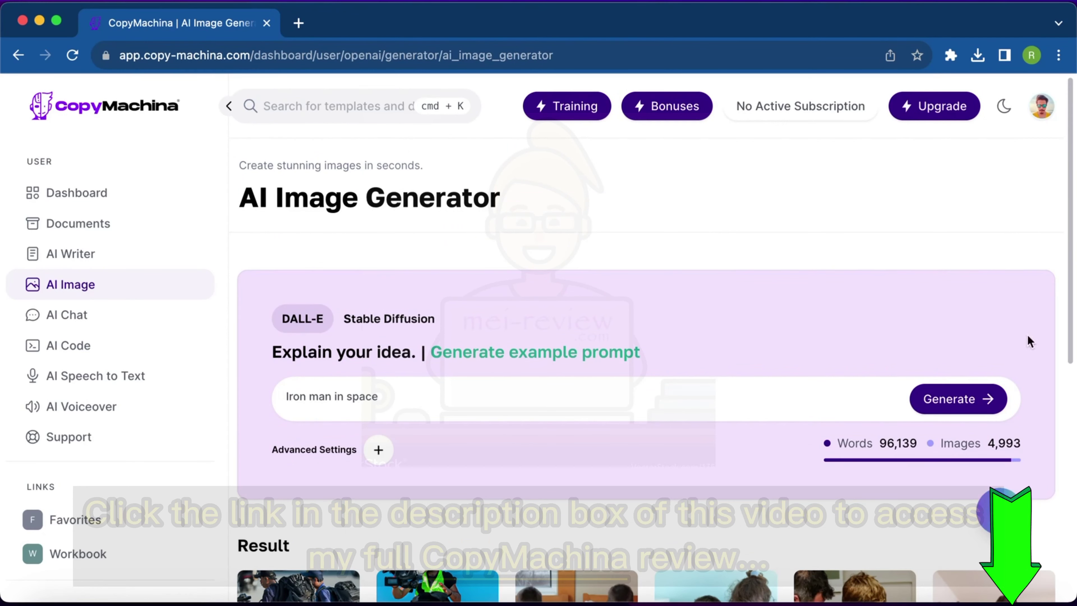
Expand Advanced Settings and set resolution to 1024×1024 with the Cartoon art style.
{"action": "left_click", "coordinate": [378, 449]}
{"action": "scroll", "coordinate": [564, 251], "scroll_direction": "down", "scroll_amount": 3}
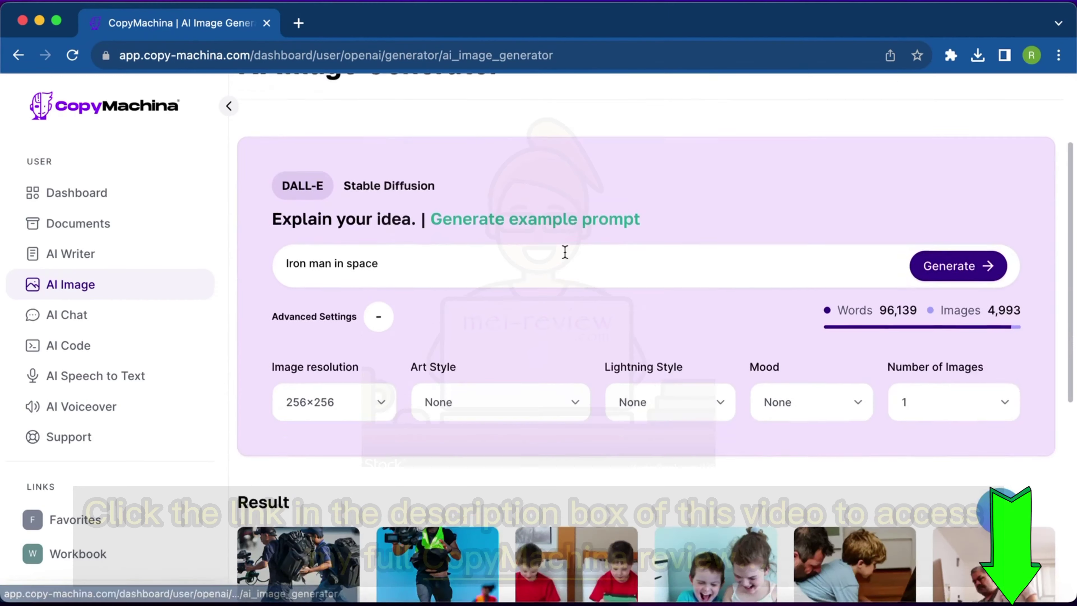
{"action": "scroll", "coordinate": [565, 251], "scroll_direction": "down", "scroll_amount": 1}
{"action": "left_click", "coordinate": [374, 394]}
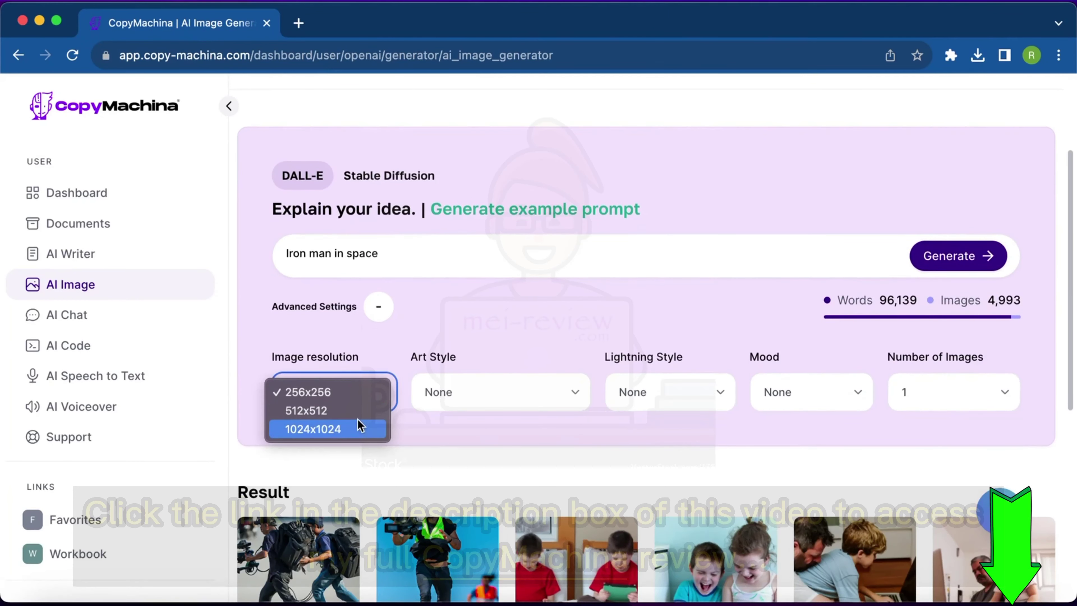
{"action": "left_click", "coordinate": [357, 431]}
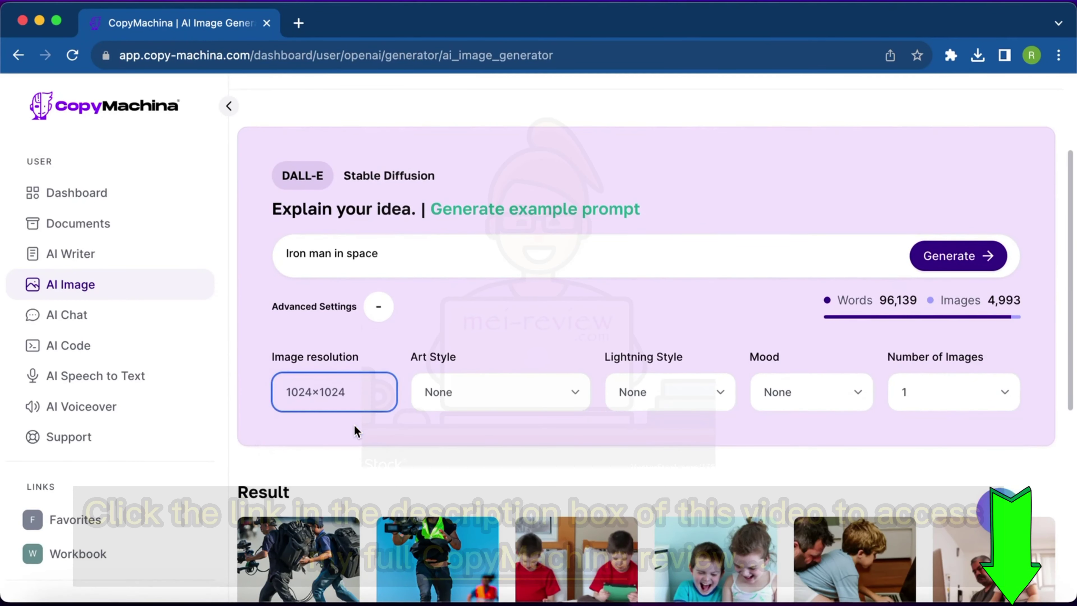
{"action": "left_click", "coordinate": [486, 405]}
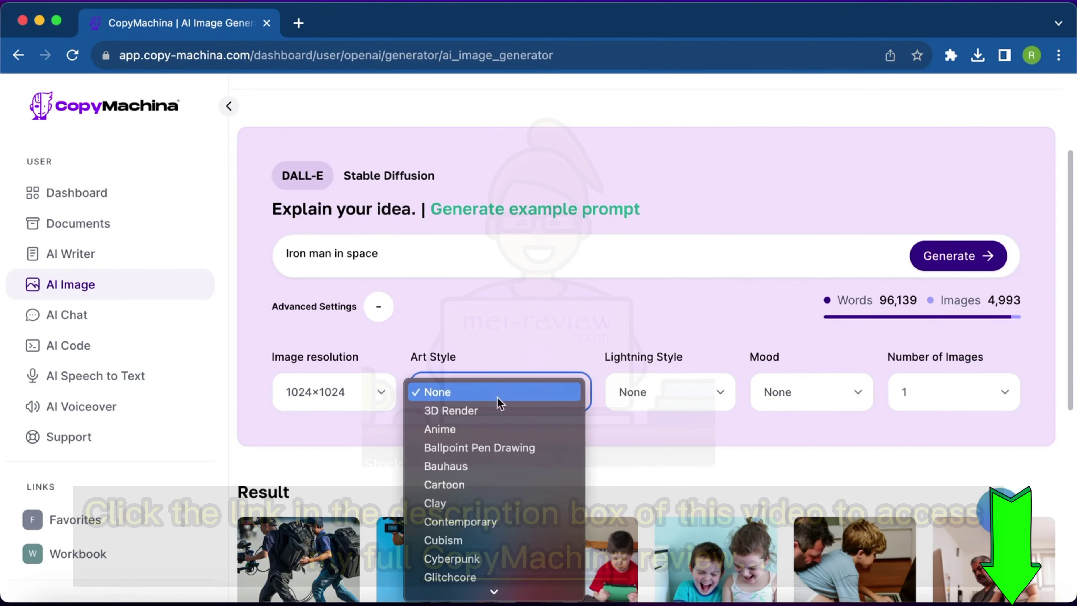
{"action": "scroll", "coordinate": [498, 466], "scroll_direction": "down", "scroll_amount": 1}
{"action": "scroll", "coordinate": [500, 468], "scroll_direction": "down", "scroll_amount": 8}
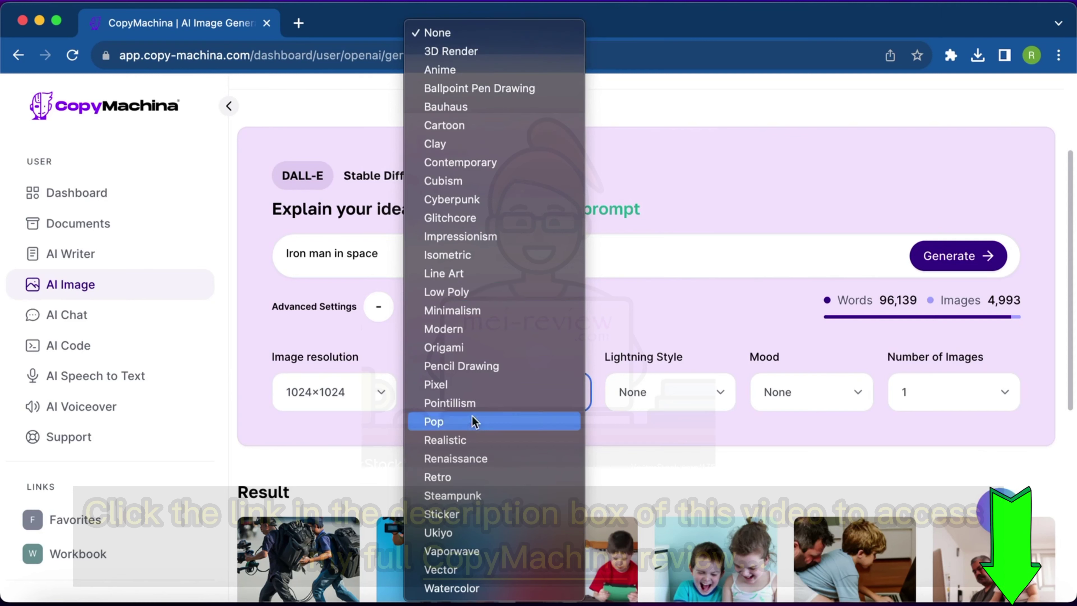
{"action": "left_click", "coordinate": [480, 128]}
Set the lighting style to Ambient and the mood to Chilling.
{"action": "left_click", "coordinate": [654, 398]}
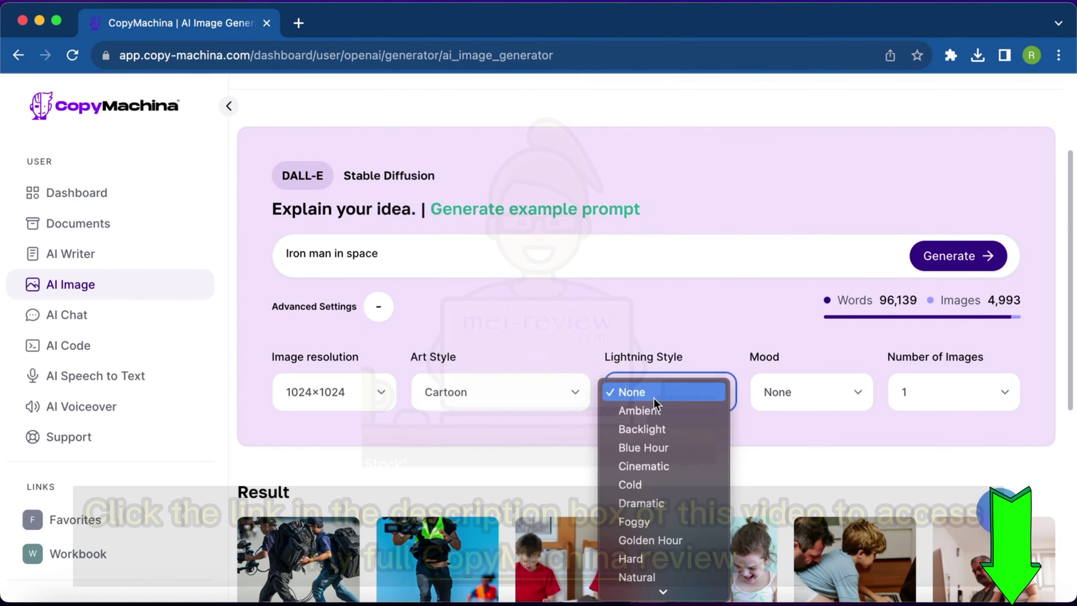
{"action": "left_click", "coordinate": [664, 411]}
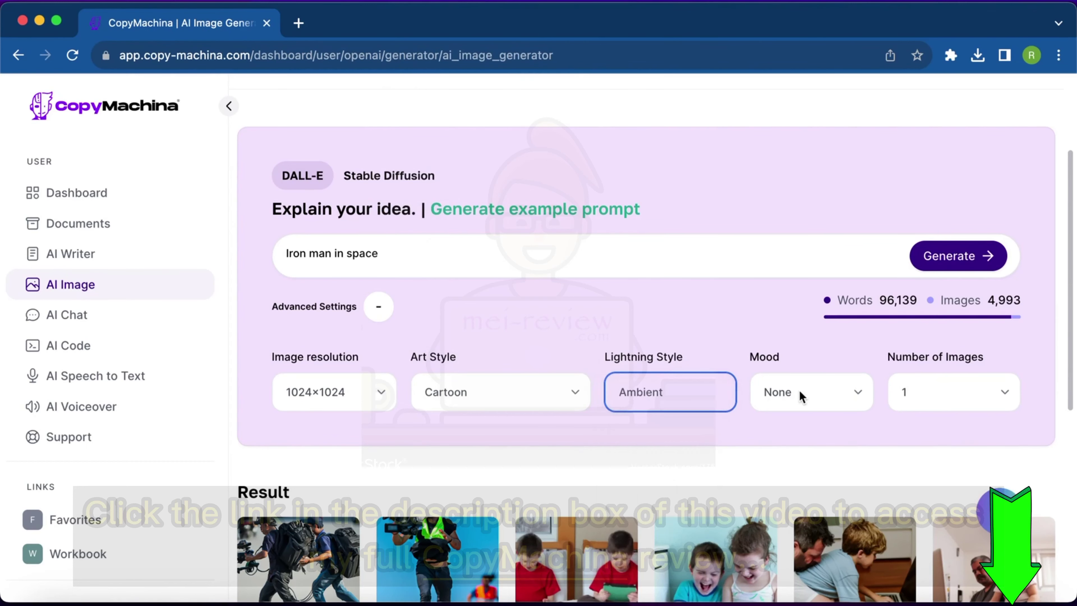
{"action": "left_click", "coordinate": [799, 389]}
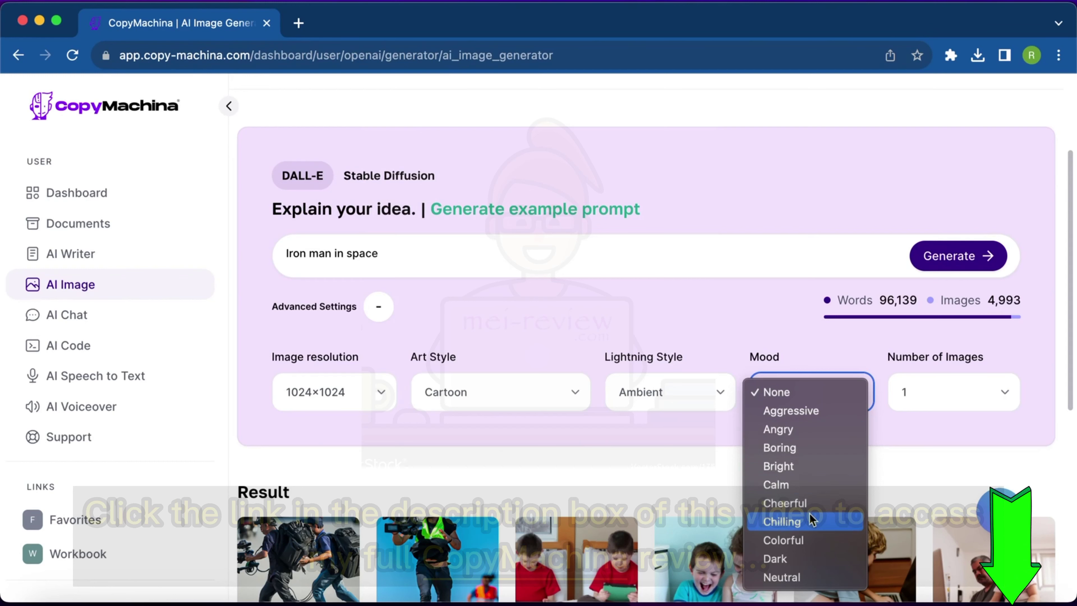
{"action": "left_click", "coordinate": [799, 517]}
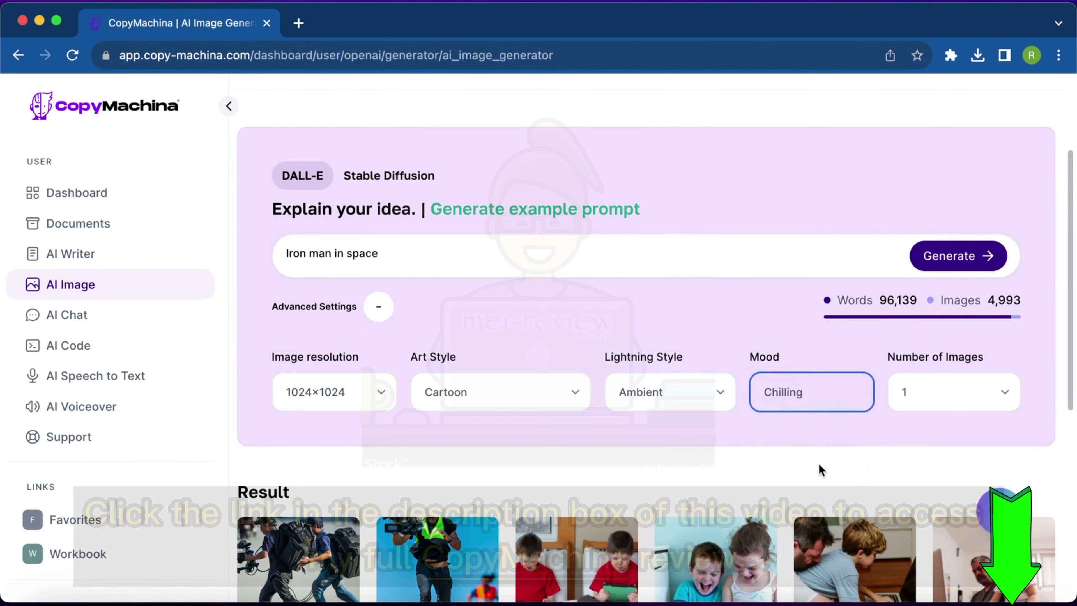
{"action": "left_click", "coordinate": [846, 437]}
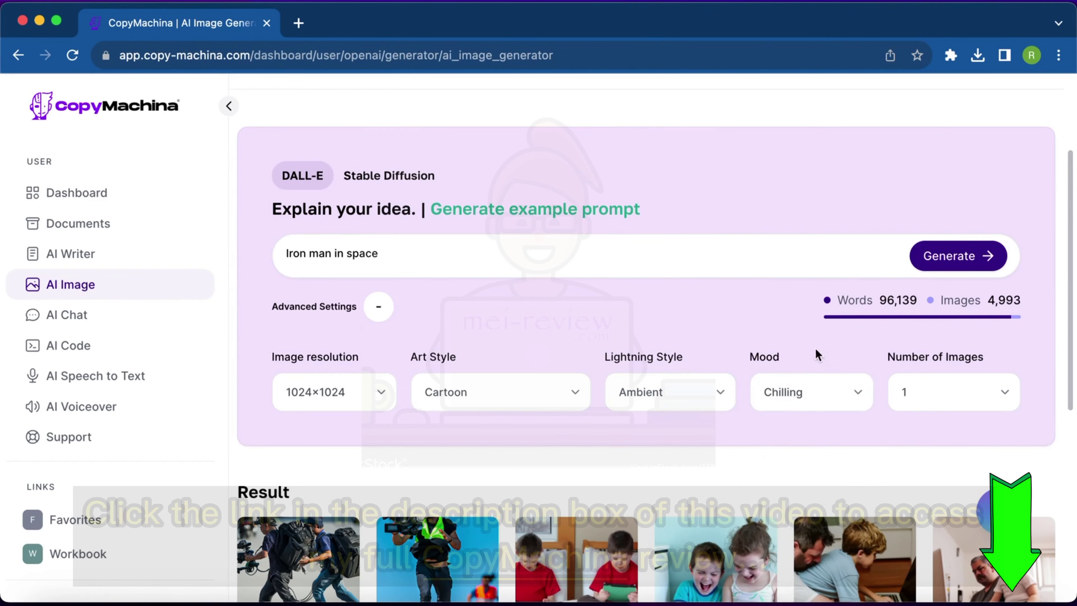
Generate the Iron man in space image and view the result full size.
{"action": "left_click", "coordinate": [956, 258]}
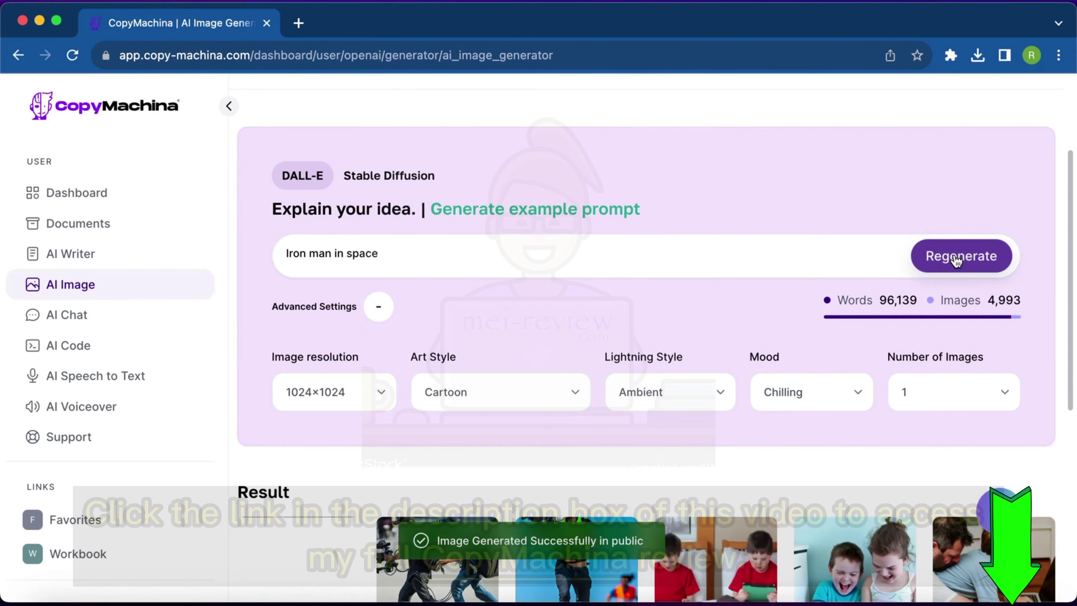
{"action": "scroll", "coordinate": [503, 437], "scroll_direction": "down", "scroll_amount": 3}
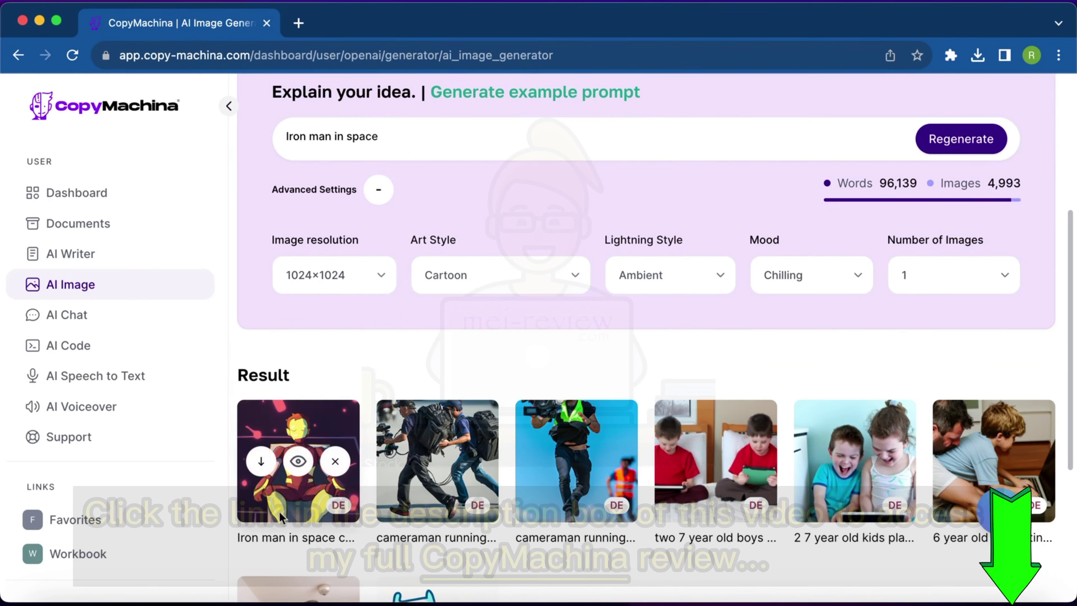
{"action": "left_click", "coordinate": [300, 467]}
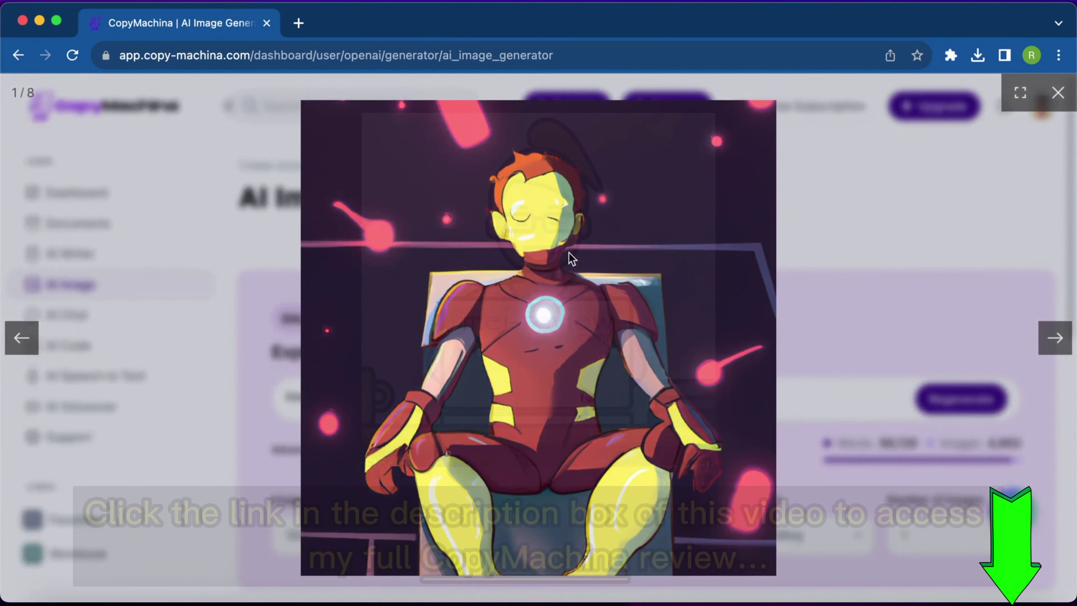
{"action": "left_click", "coordinate": [903, 204]}
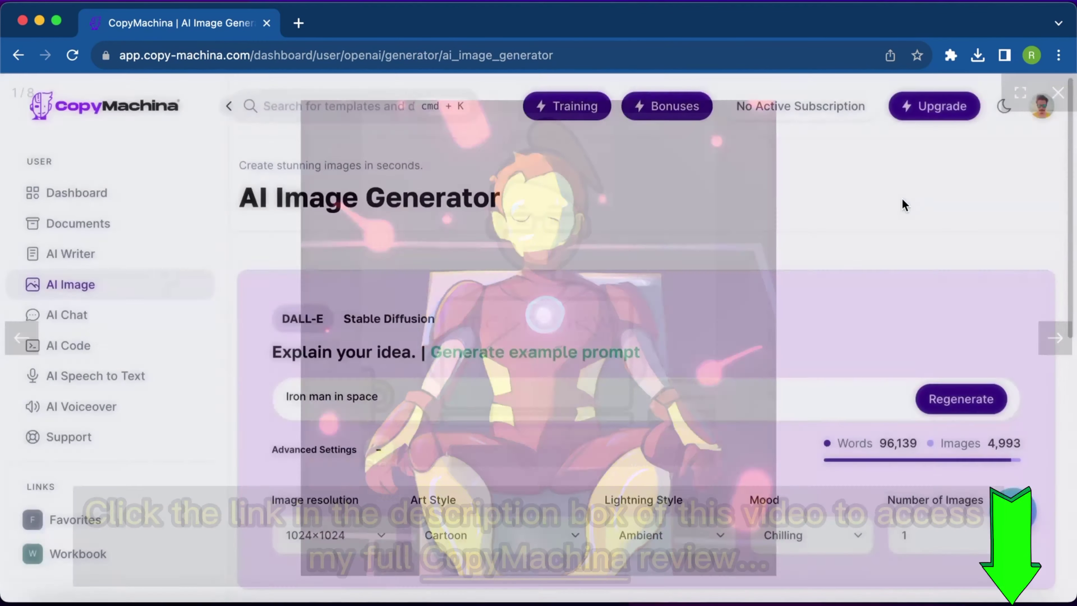
Recheck the art style list, leaving Cartoon selected, and go to AI Chat.
{"action": "scroll", "coordinate": [622, 327], "scroll_direction": "down", "scroll_amount": 5}
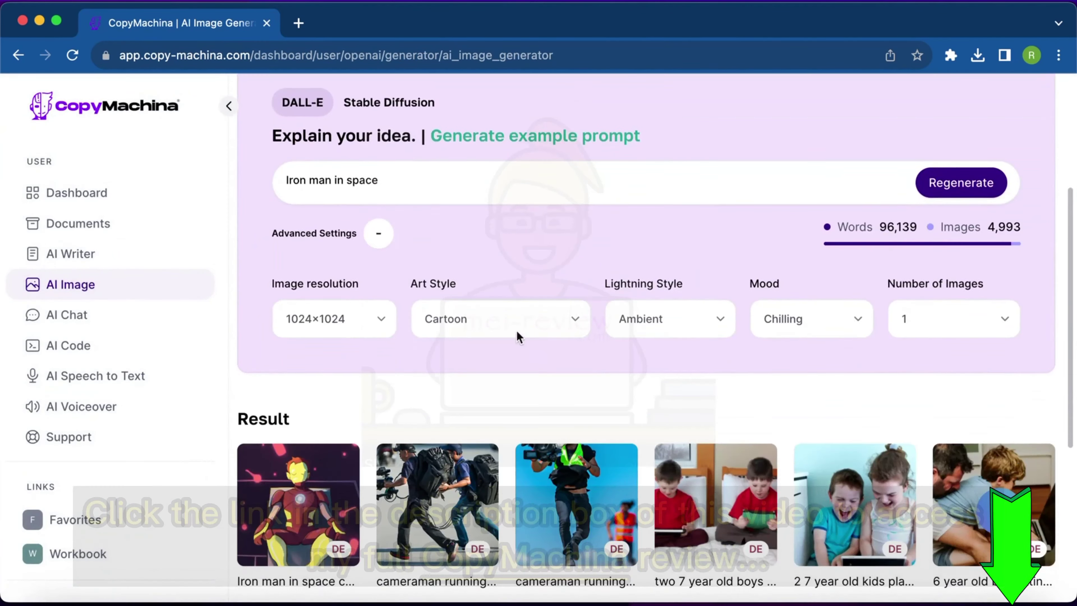
{"action": "left_click", "coordinate": [524, 329]}
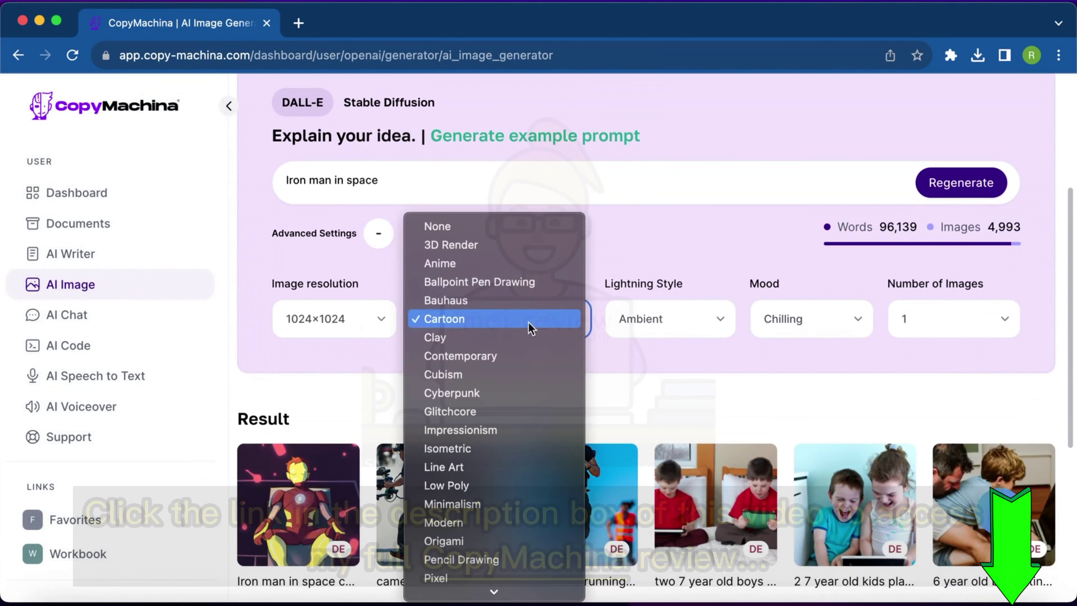
{"action": "left_click", "coordinate": [635, 366]}
{"action": "scroll", "coordinate": [577, 347], "scroll_direction": "down", "scroll_amount": 1}
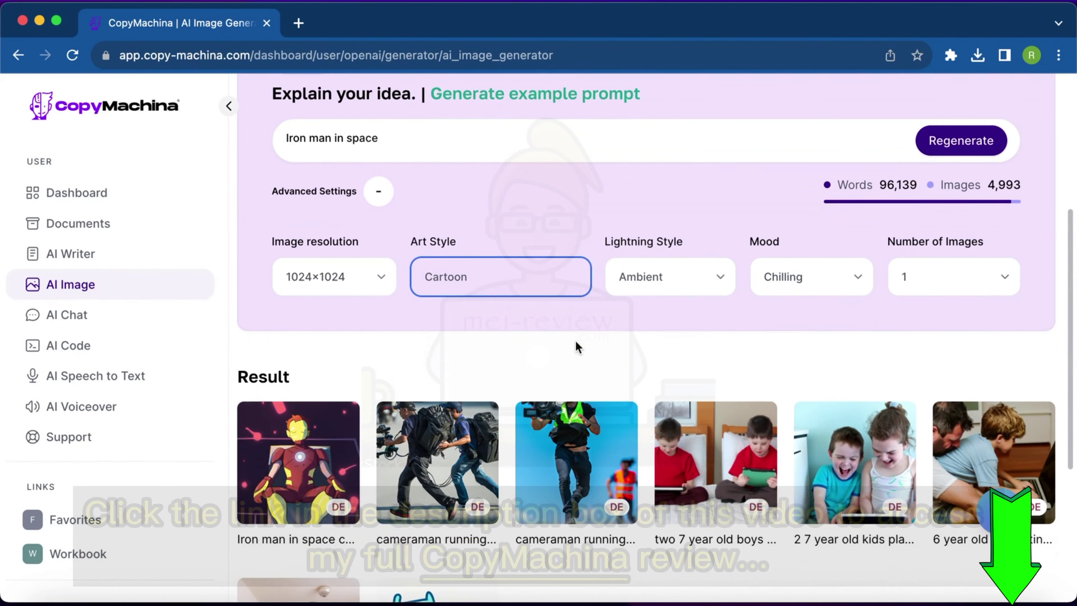
{"action": "left_click", "coordinate": [100, 314]}
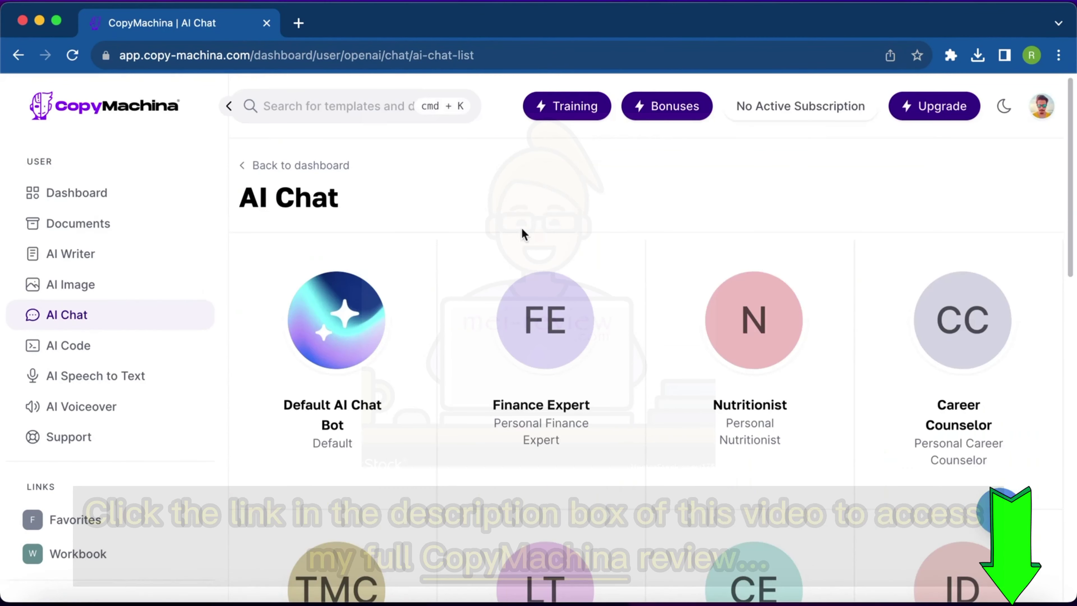
Ask the Finance Expert 'Hey I want to know the savings' plan and read its seven-step advice.
{"action": "scroll", "coordinate": [523, 245], "scroll_direction": "down", "scroll_amount": 7}
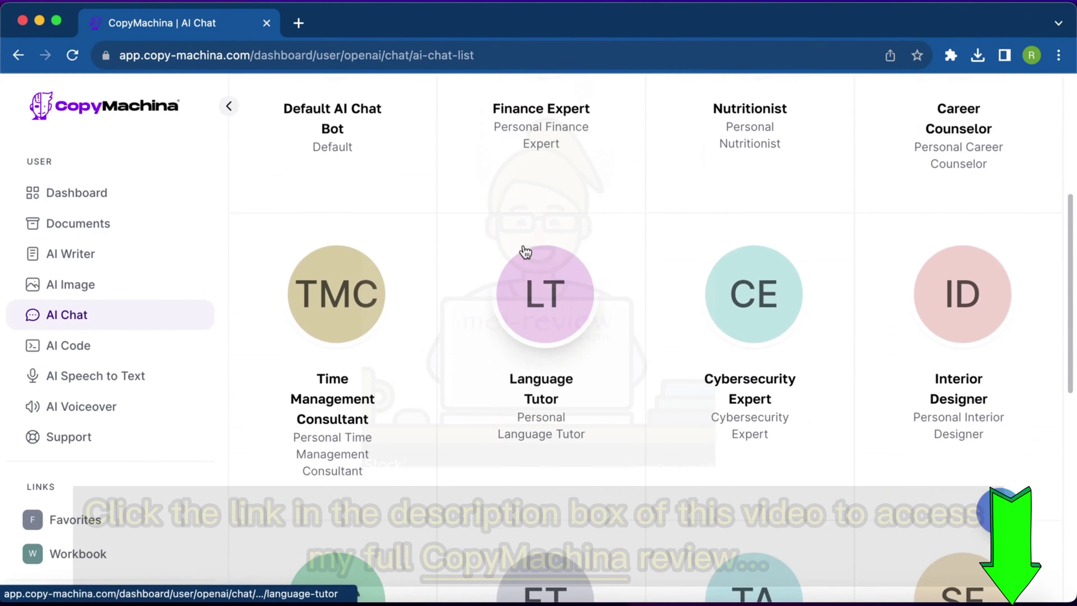
{"action": "scroll", "coordinate": [525, 252], "scroll_direction": "up", "scroll_amount": 5}
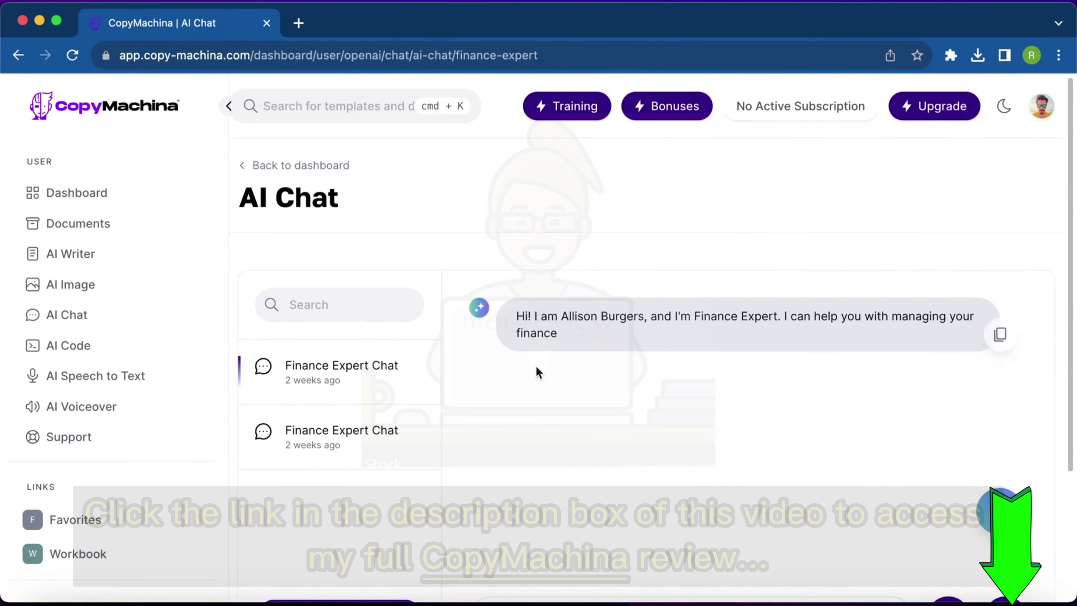
{"action": "scroll", "coordinate": [457, 375], "scroll_direction": "down", "scroll_amount": 4}
{"action": "scroll", "coordinate": [457, 375], "scroll_direction": "up", "scroll_amount": 2}
{"action": "scroll", "coordinate": [457, 375], "scroll_direction": "down", "scroll_amount": 2}
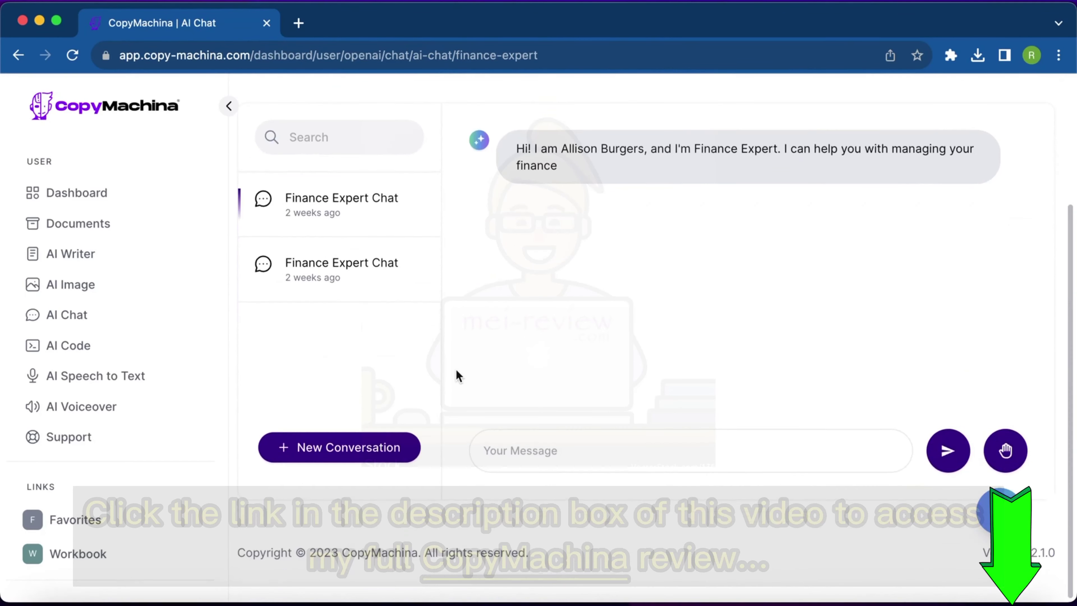
{"action": "left_click", "coordinate": [505, 449]}
{"action": "type", "text": "He"}
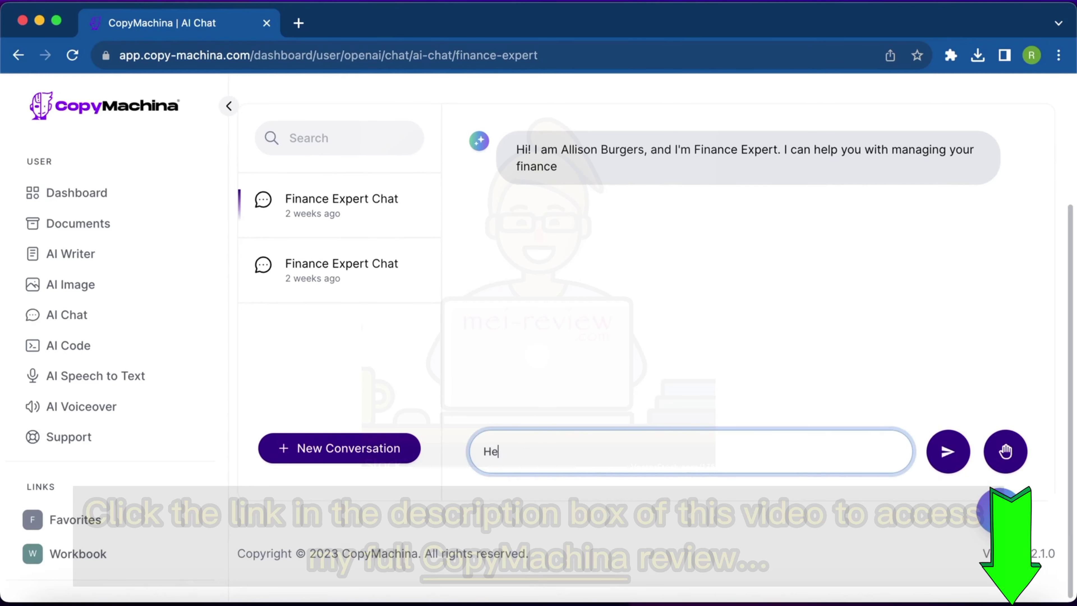
{"action": "type", "text": "y I want"}
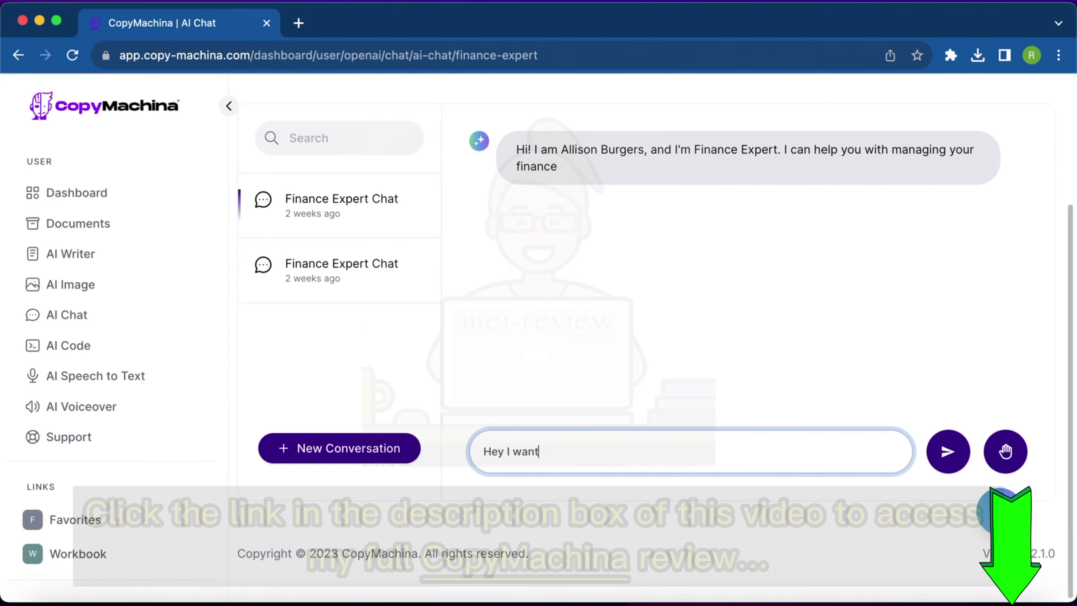
{"action": "type", "text": " to know the"}
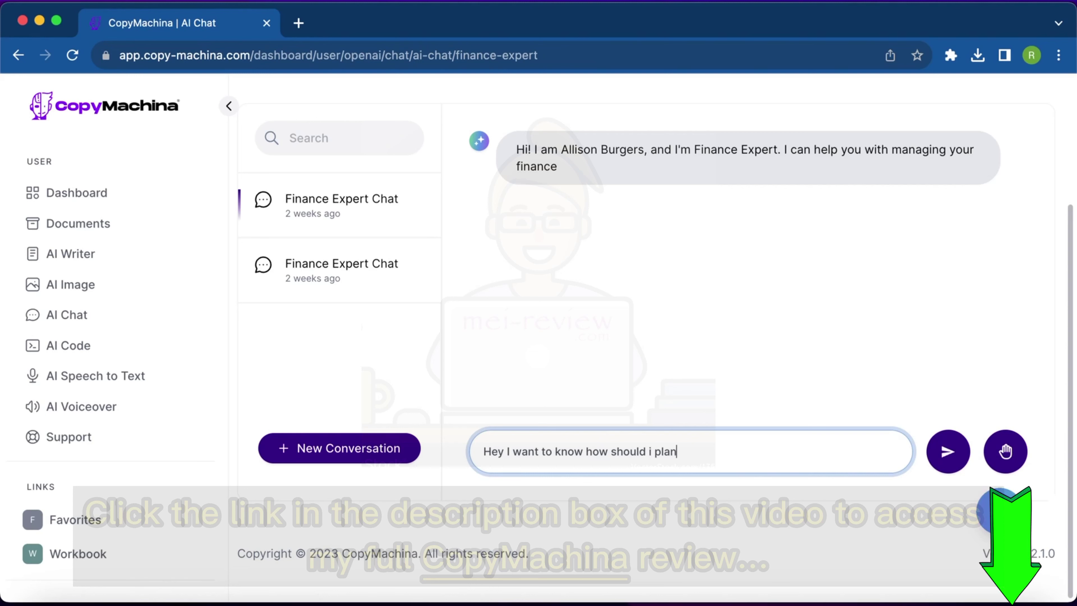
{"action": "type", "text": "savings"}
{"action": "key", "text": "Return"}
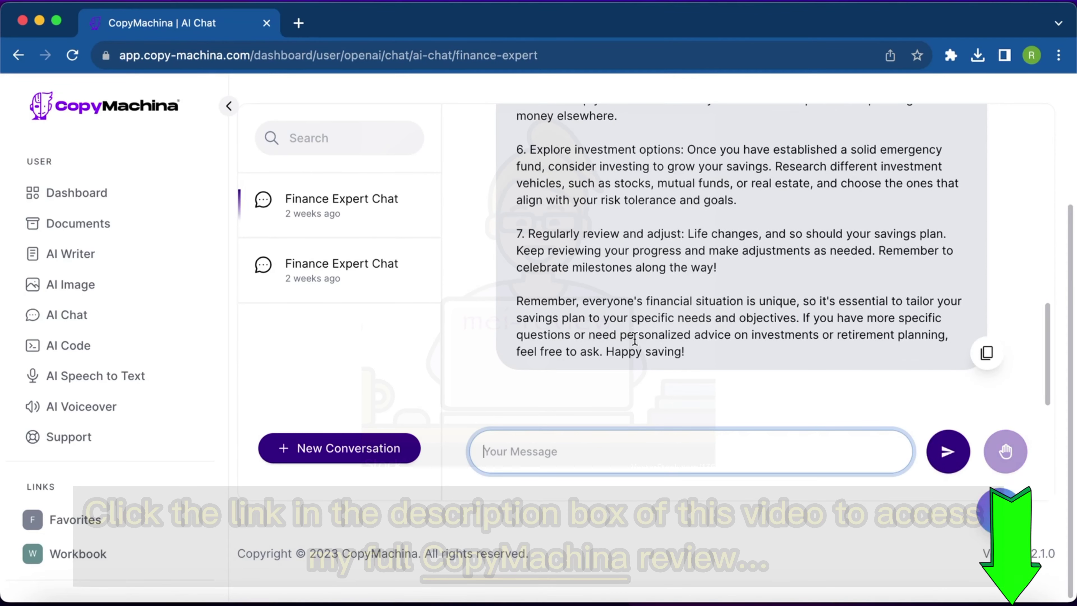
{"action": "scroll", "coordinate": [635, 339], "scroll_direction": "up", "scroll_amount": 15}
{"action": "scroll", "coordinate": [678, 270], "scroll_direction": "up", "scroll_amount": 4}
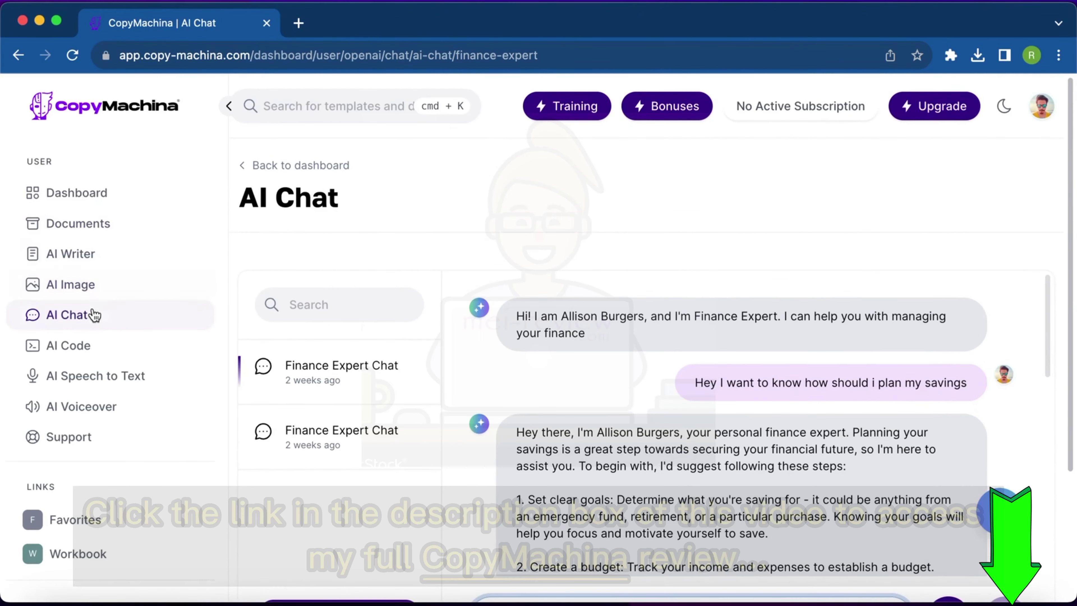
Return to AI Chat and scroll through the expert bot cards.
{"action": "left_click", "coordinate": [84, 315]}
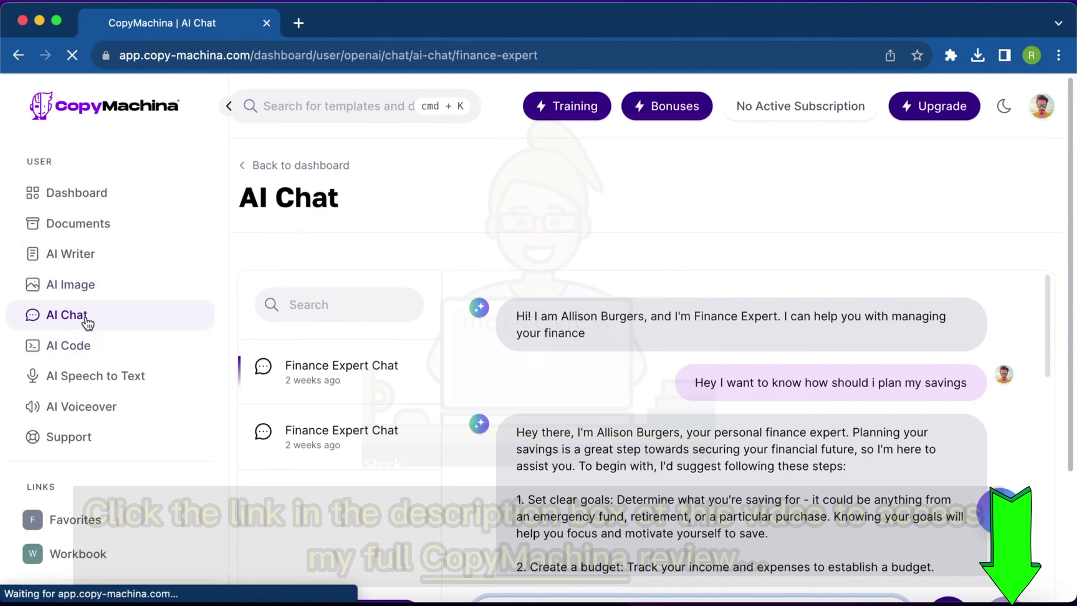
{"action": "scroll", "coordinate": [414, 252], "scroll_direction": "down", "scroll_amount": 2}
{"action": "scroll", "coordinate": [414, 251], "scroll_direction": "down", "scroll_amount": 2}
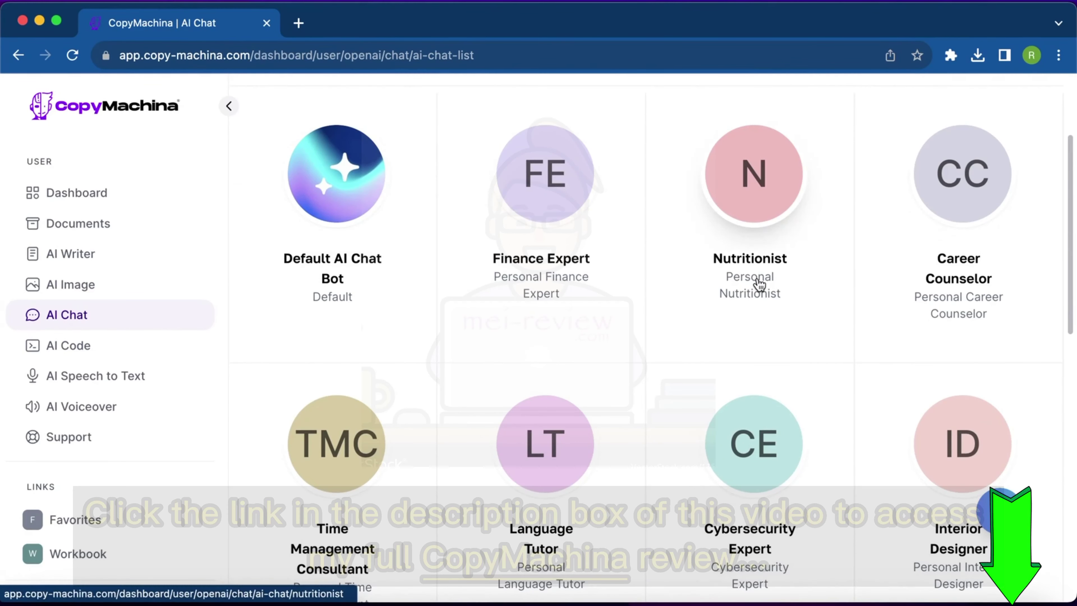
{"action": "scroll", "coordinate": [761, 284], "scroll_direction": "down", "scroll_amount": 4}
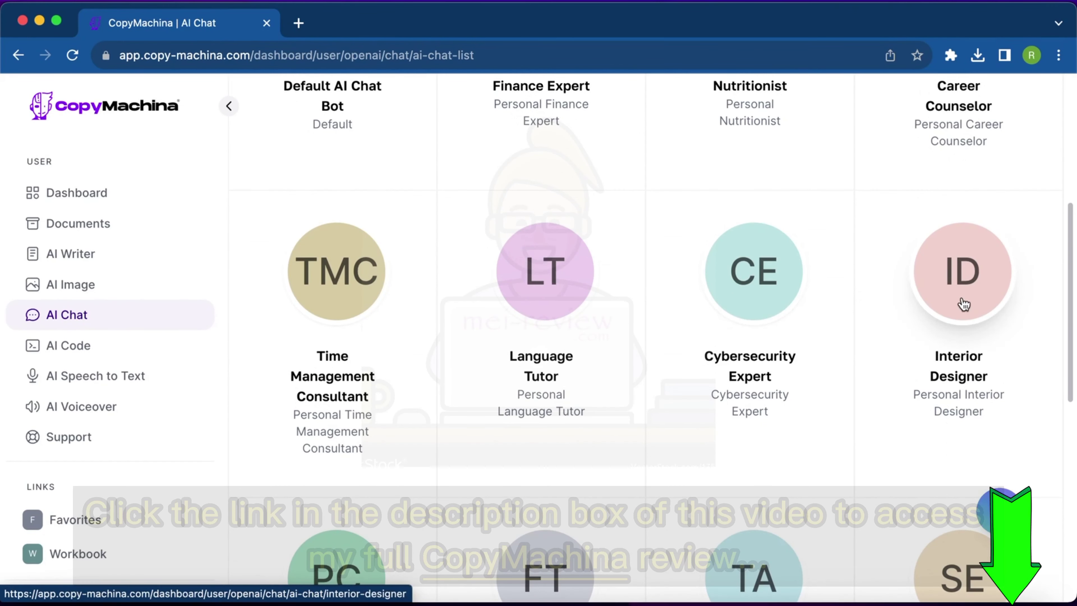
{"action": "scroll", "coordinate": [368, 306], "scroll_direction": "down", "scroll_amount": 3}
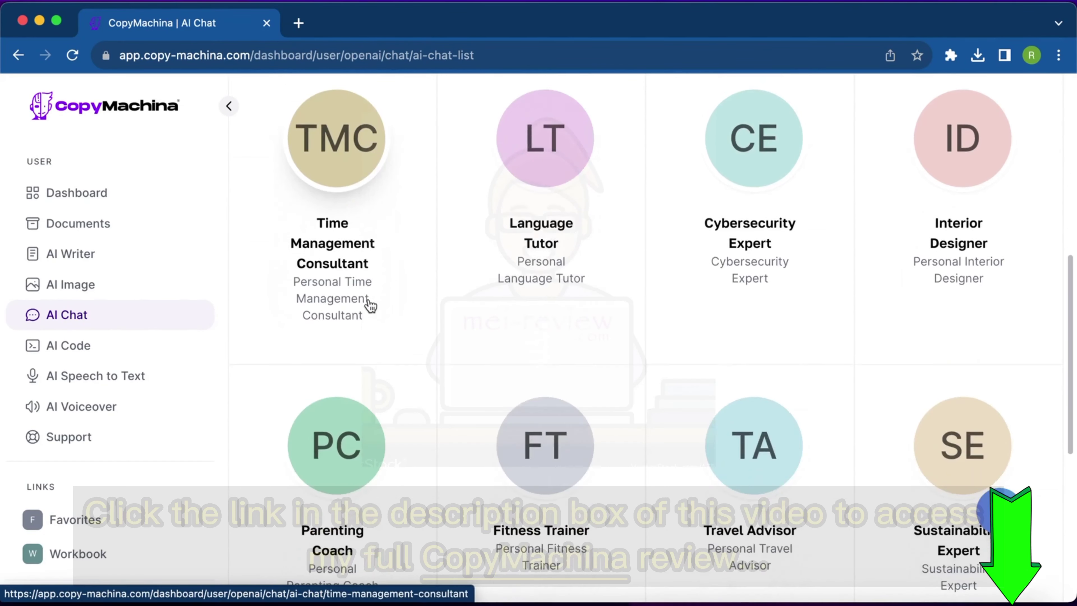
{"action": "scroll", "coordinate": [382, 305], "scroll_direction": "down", "scroll_amount": 2}
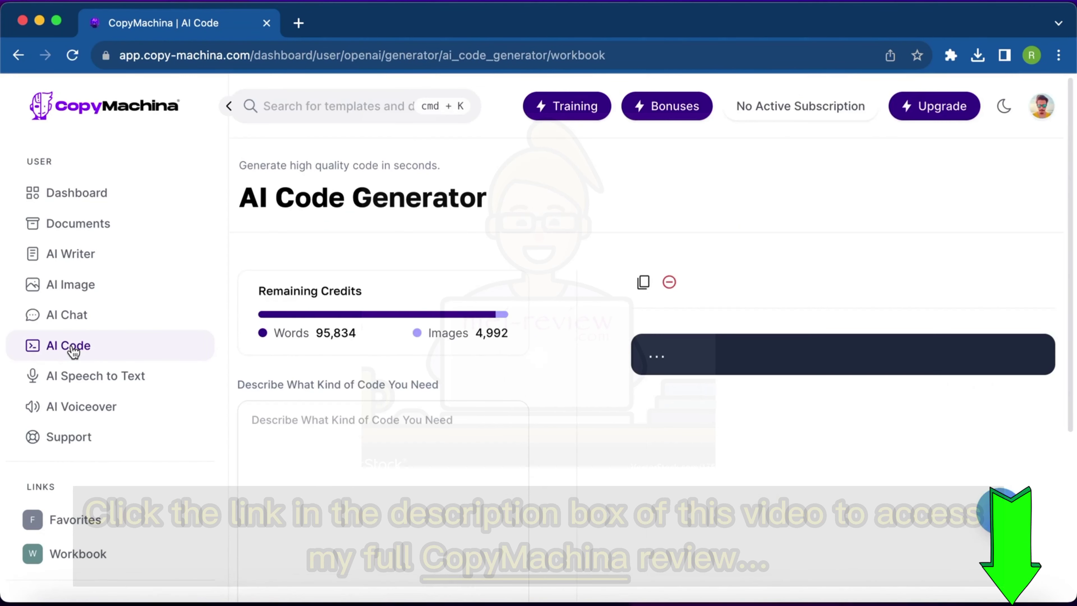
Describe the code as 'Can you generate HTML code for headlines with yellow background'.
{"action": "left_click", "coordinate": [351, 448]}
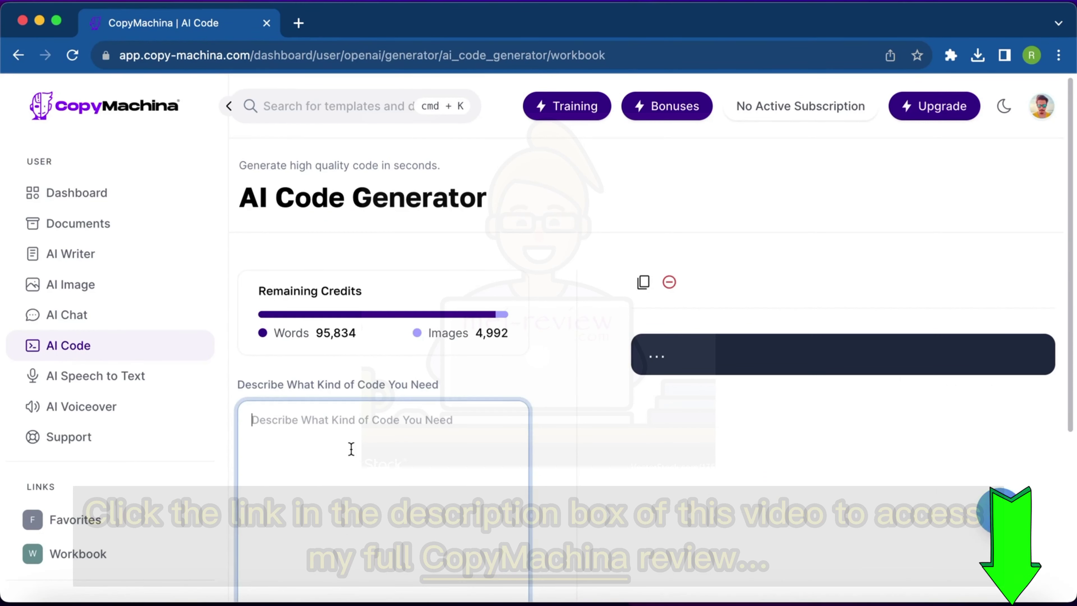
{"action": "type", "text": "Can you"}
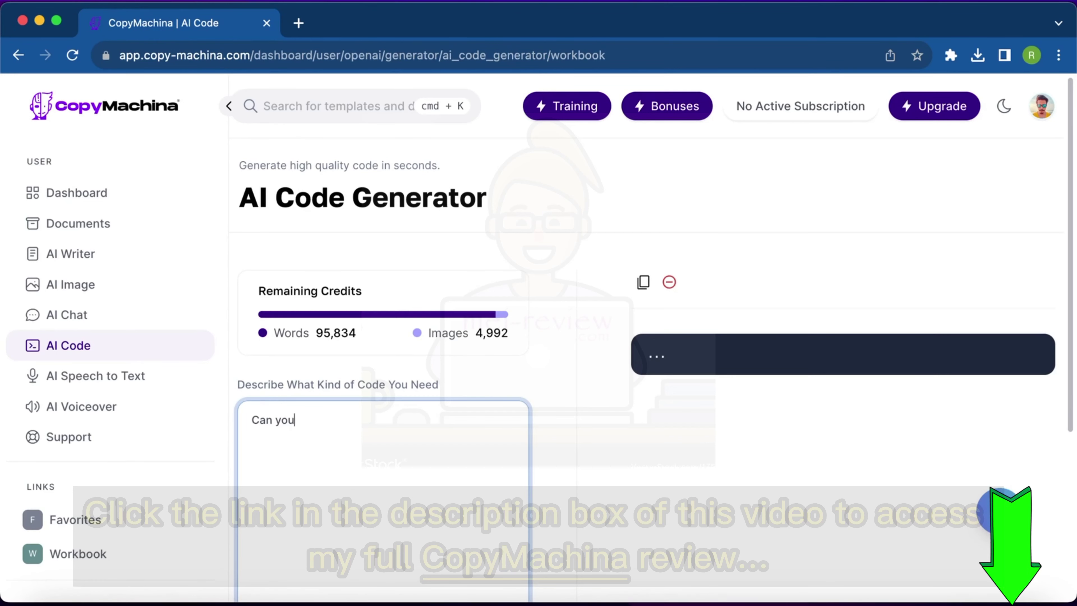
{"action": "type", "text": " generate HTML code for "}
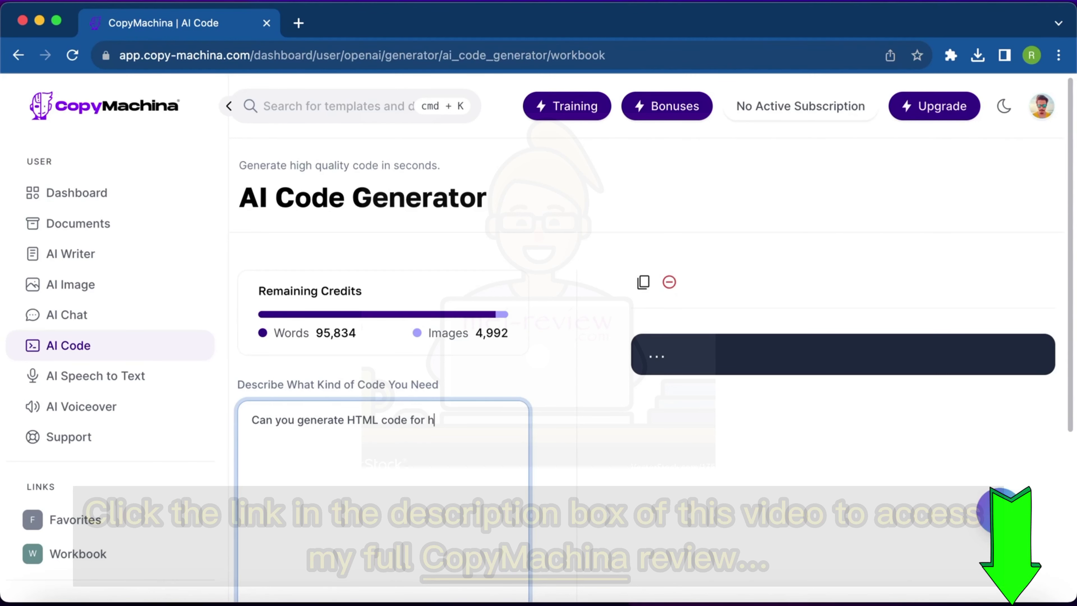
{"action": "type", "text": "headlines"}
{"action": "type", "text": "with yellow background"}
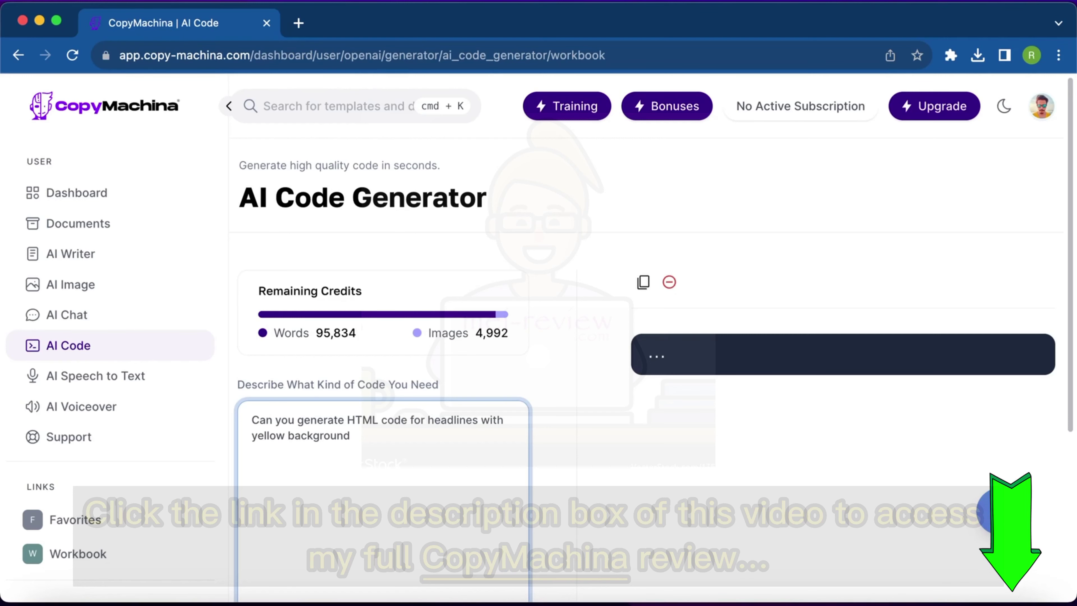
{"action": "scroll", "coordinate": [358, 499], "scroll_direction": "down", "scroll_amount": 4}
Set the coding language to HTML, generate the code and review the output.
{"action": "left_click", "coordinate": [357, 498]}
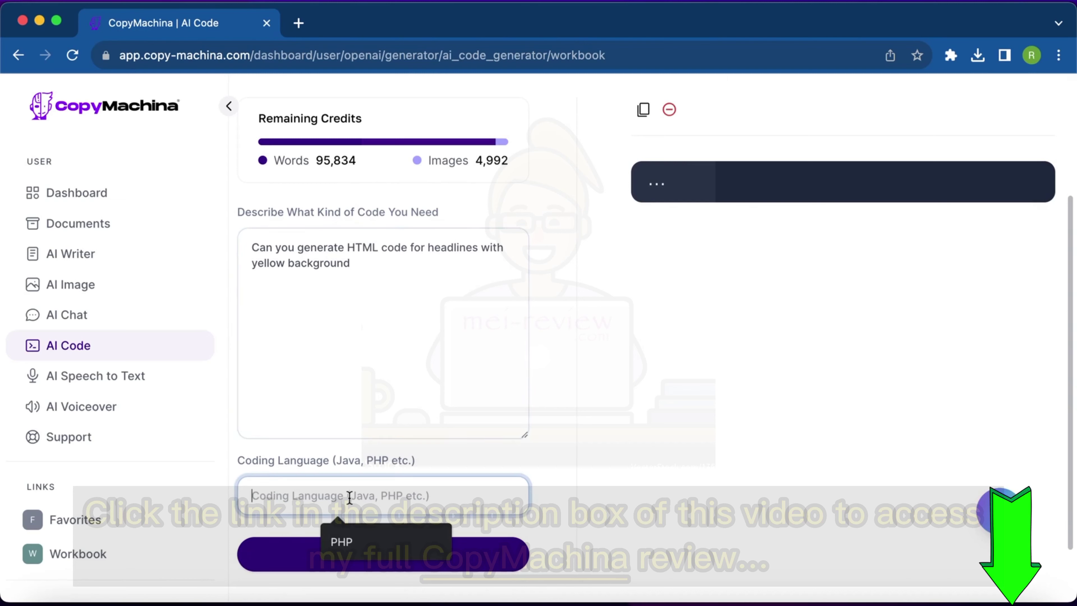
{"action": "type", "text": "PHP"}
{"action": "type", "text": "HTML"}
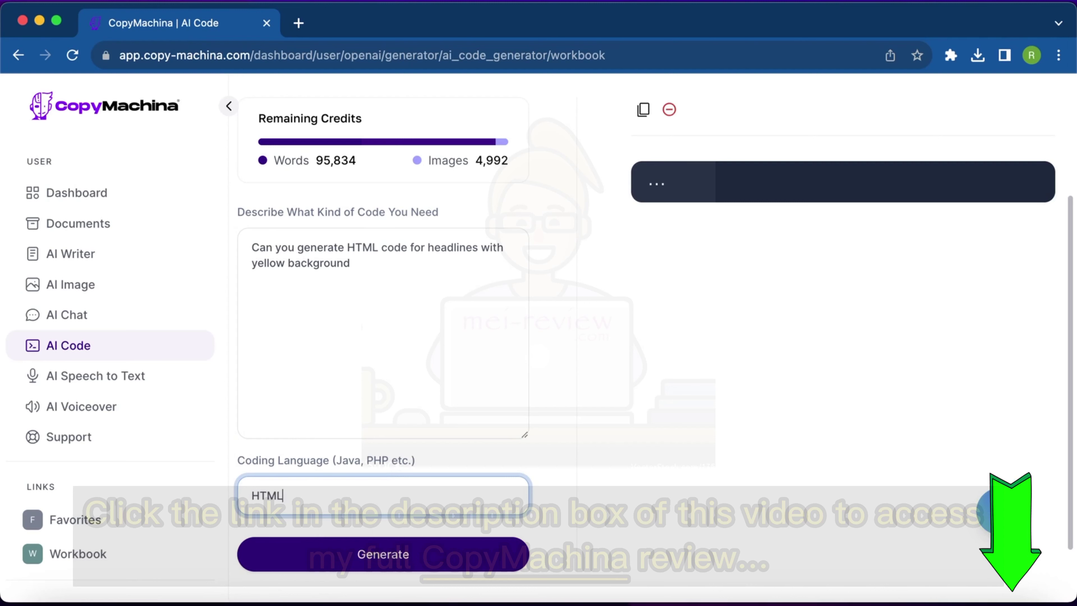
{"action": "left_click", "coordinate": [446, 554]}
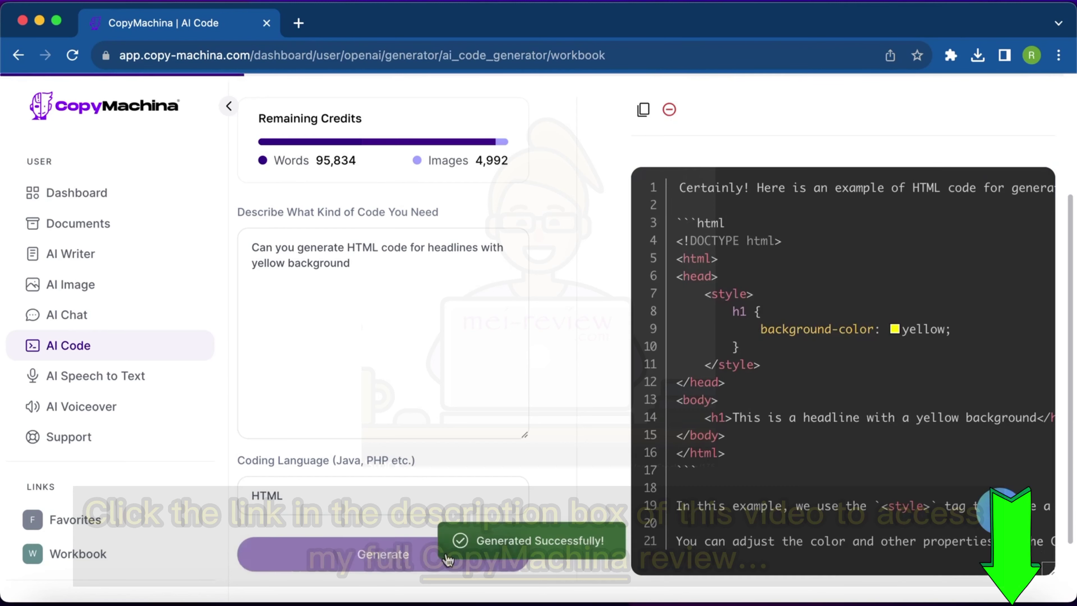
{"action": "scroll", "coordinate": [853, 317], "scroll_direction": "down", "scroll_amount": 2}
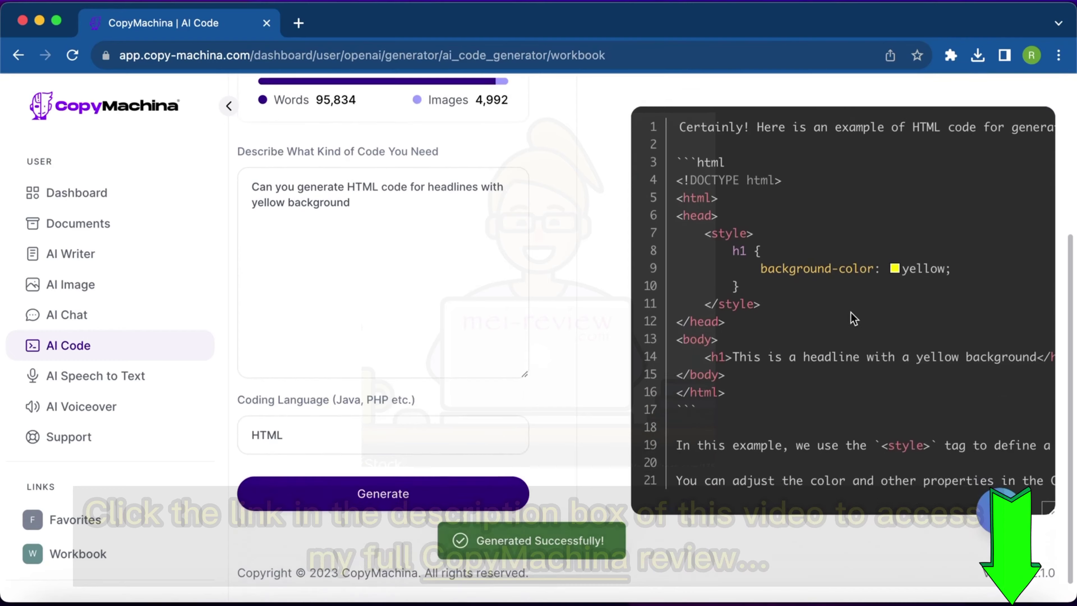
{"action": "scroll", "coordinate": [853, 317], "scroll_direction": "up", "scroll_amount": 5}
{"action": "scroll", "coordinate": [853, 318], "scroll_direction": "down", "scroll_amount": 5}
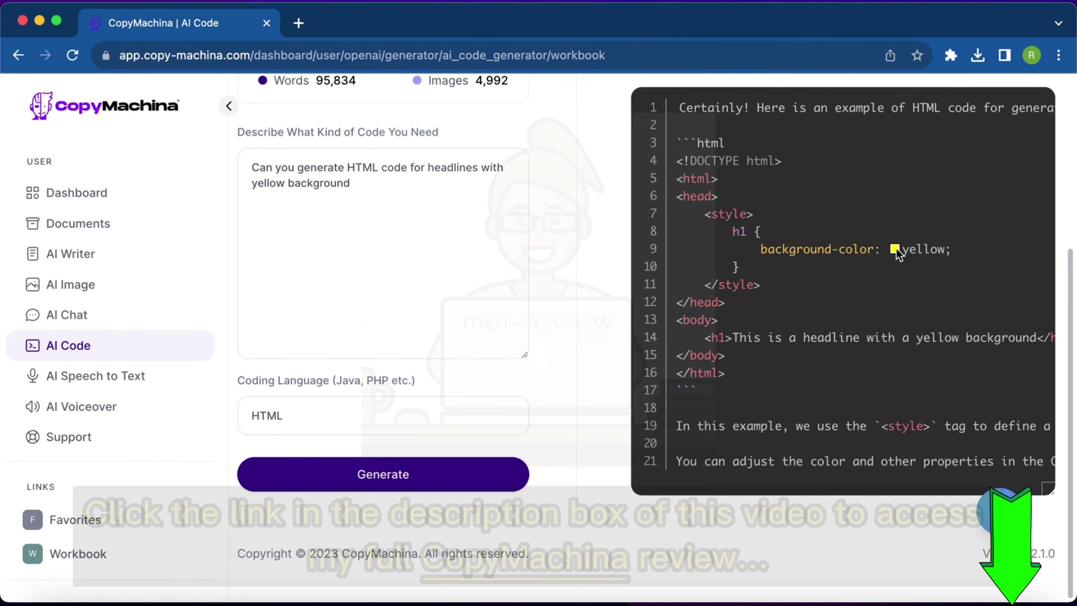
{"action": "scroll", "coordinate": [788, 302], "scroll_direction": "up", "scroll_amount": 3}
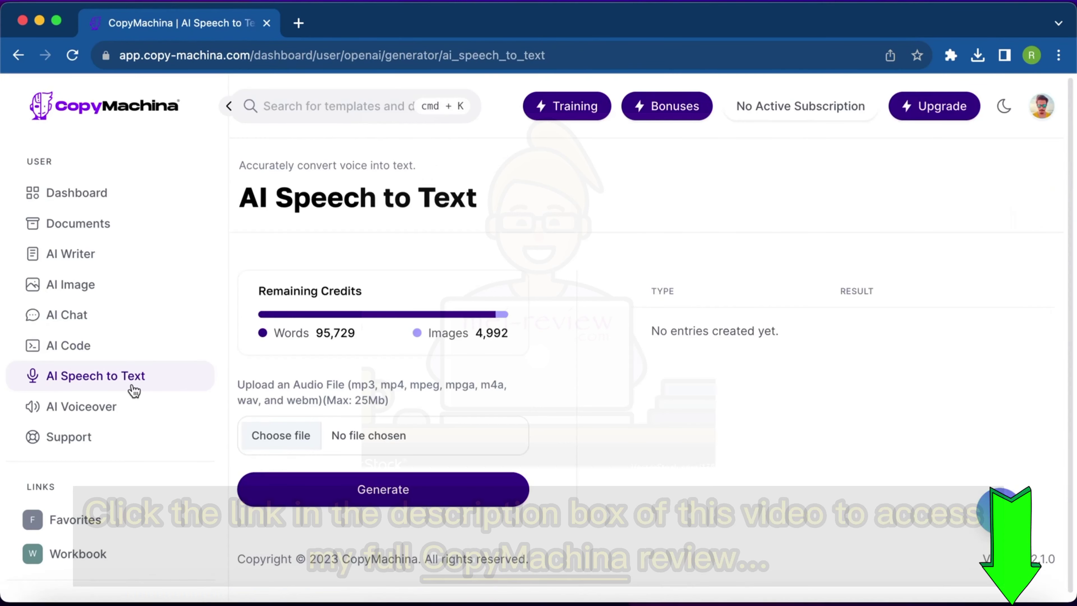
Scroll over the empty AI Speech to Text page with no transcriptions.
{"action": "scroll", "coordinate": [385, 342], "scroll_direction": "down", "scroll_amount": 1}
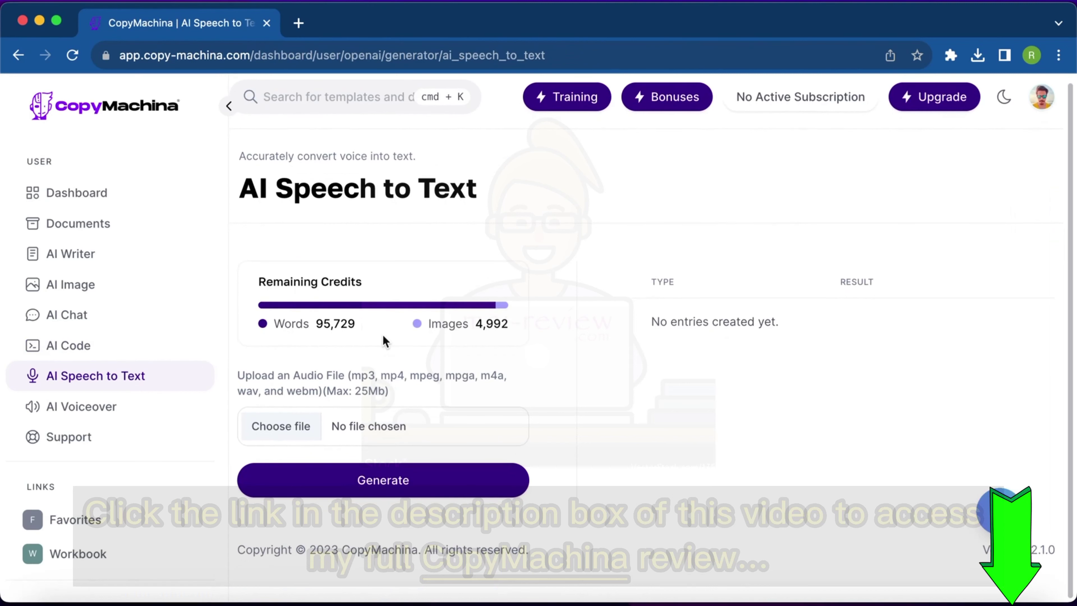
{"action": "scroll", "coordinate": [369, 381], "scroll_direction": "up", "scroll_amount": 1}
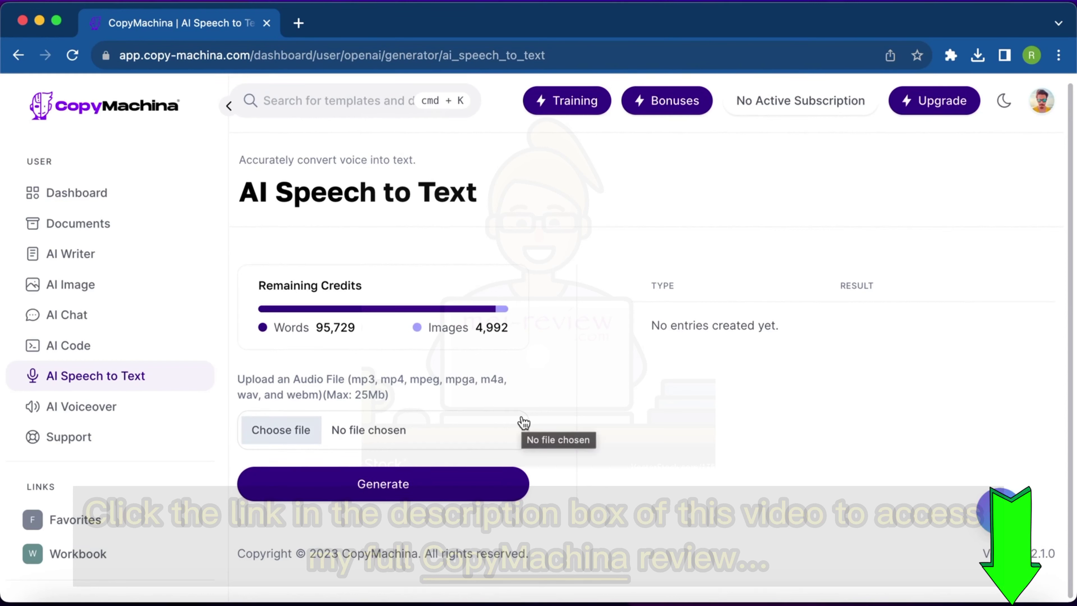
Open AI Voiceover and browse the voice list, keeping Lily (Female).
{"action": "left_click", "coordinate": [141, 406]}
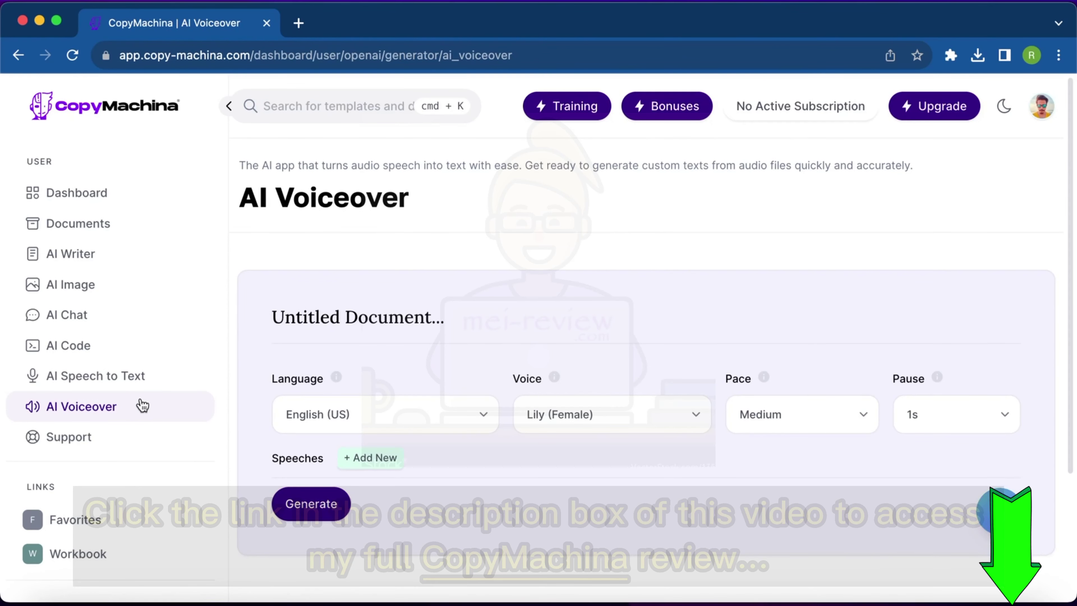
{"action": "scroll", "coordinate": [316, 319], "scroll_direction": "down", "scroll_amount": 1}
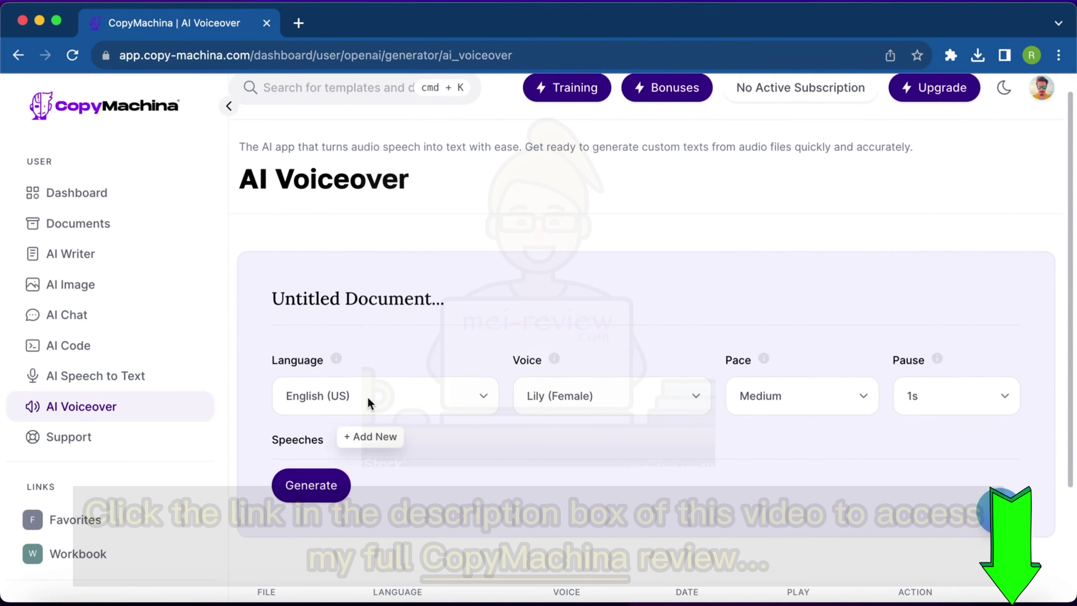
{"action": "left_click", "coordinate": [568, 396]}
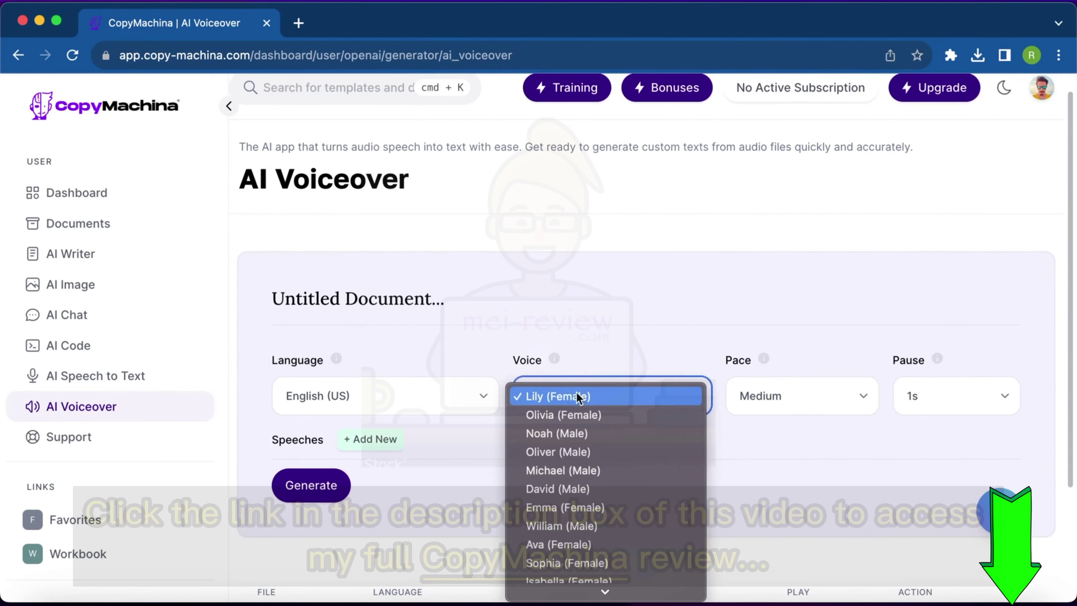
{"action": "scroll", "coordinate": [580, 462], "scroll_direction": "down", "scroll_amount": 5}
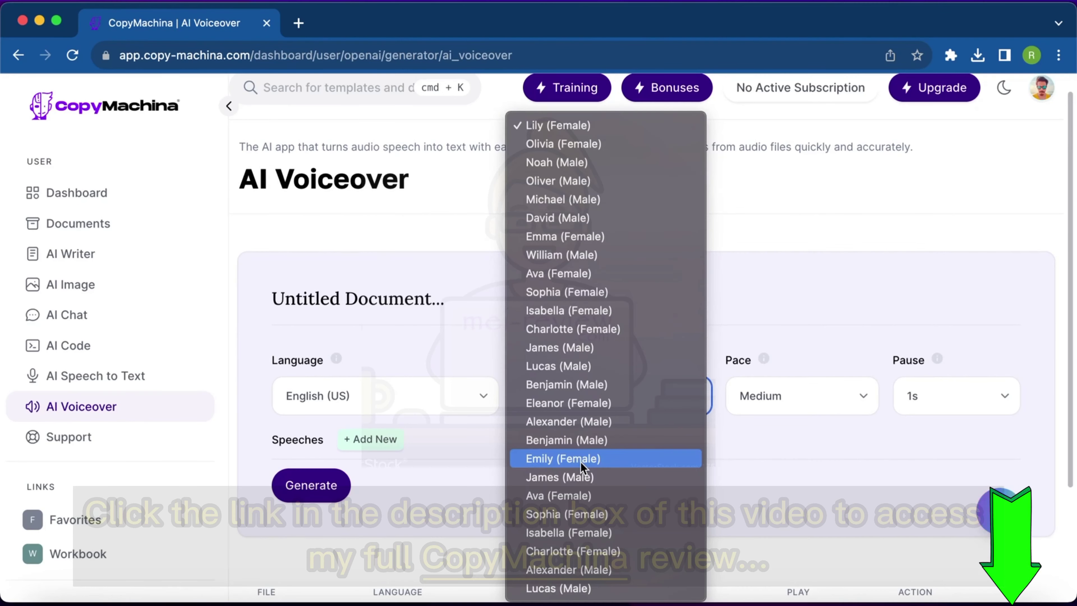
{"action": "left_click", "coordinate": [812, 396]}
Browse pace and language options, leaving Medium pace and English (US) unchanged.
{"action": "left_click", "coordinate": [814, 396]}
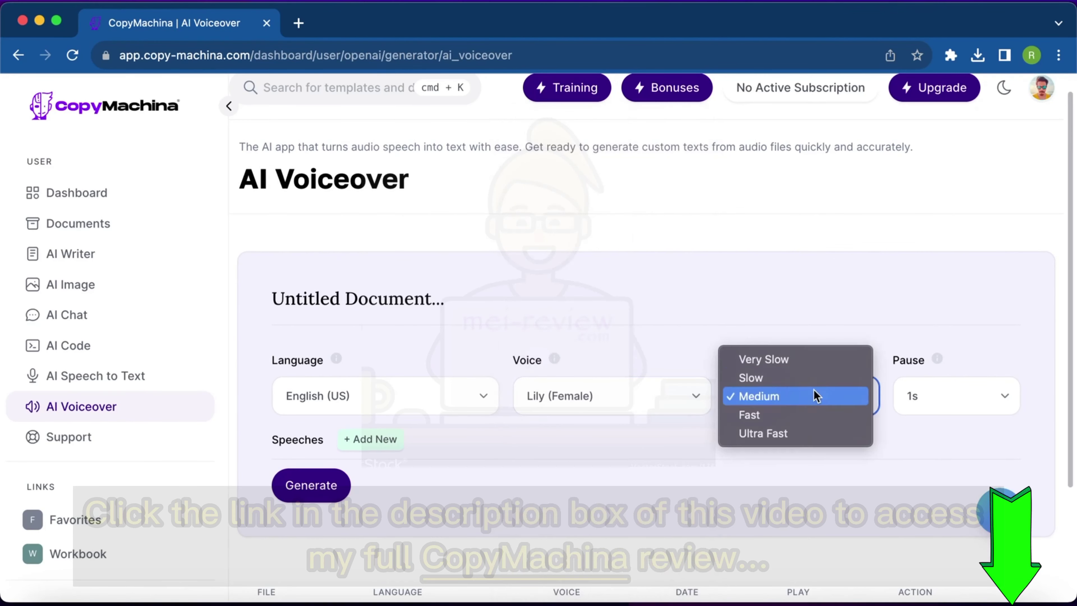
{"action": "left_click", "coordinate": [803, 403]}
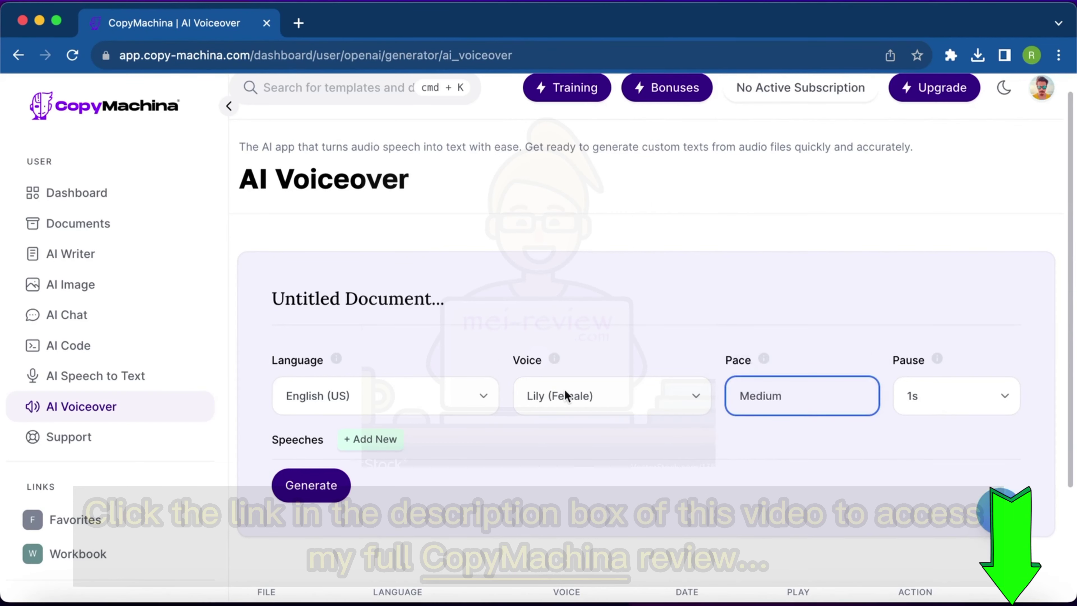
{"action": "left_click", "coordinate": [425, 396]}
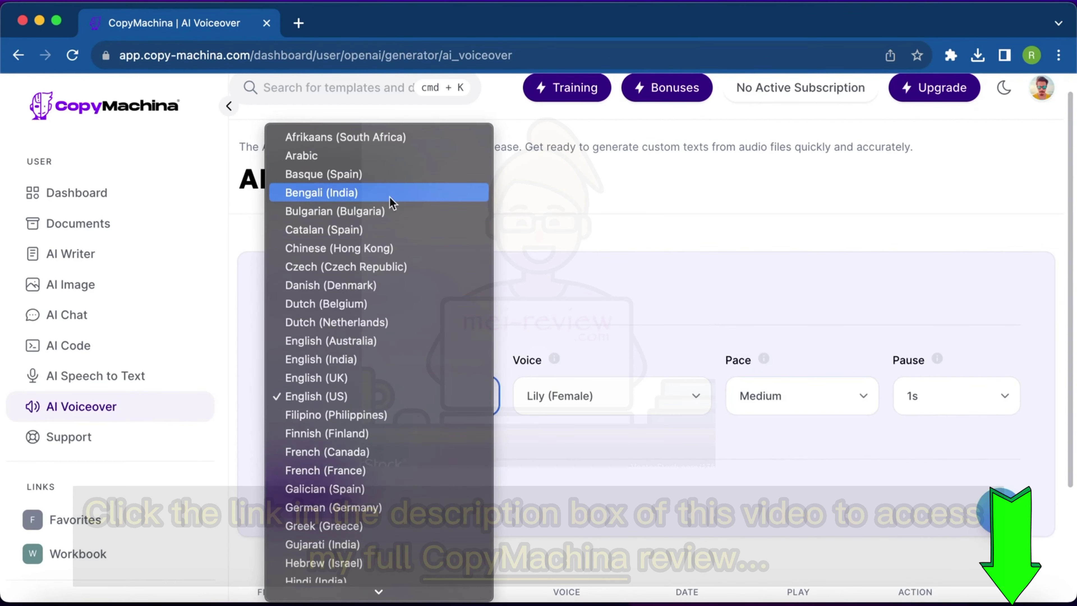
{"action": "scroll", "coordinate": [399, 475], "scroll_direction": "down", "scroll_amount": 5}
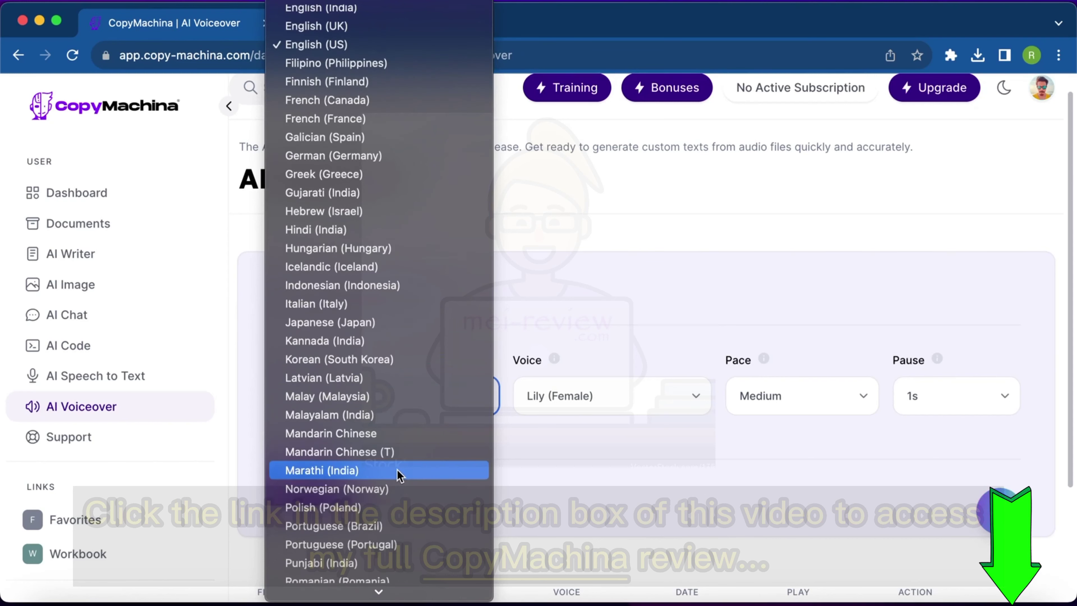
{"action": "left_click", "coordinate": [520, 471]}
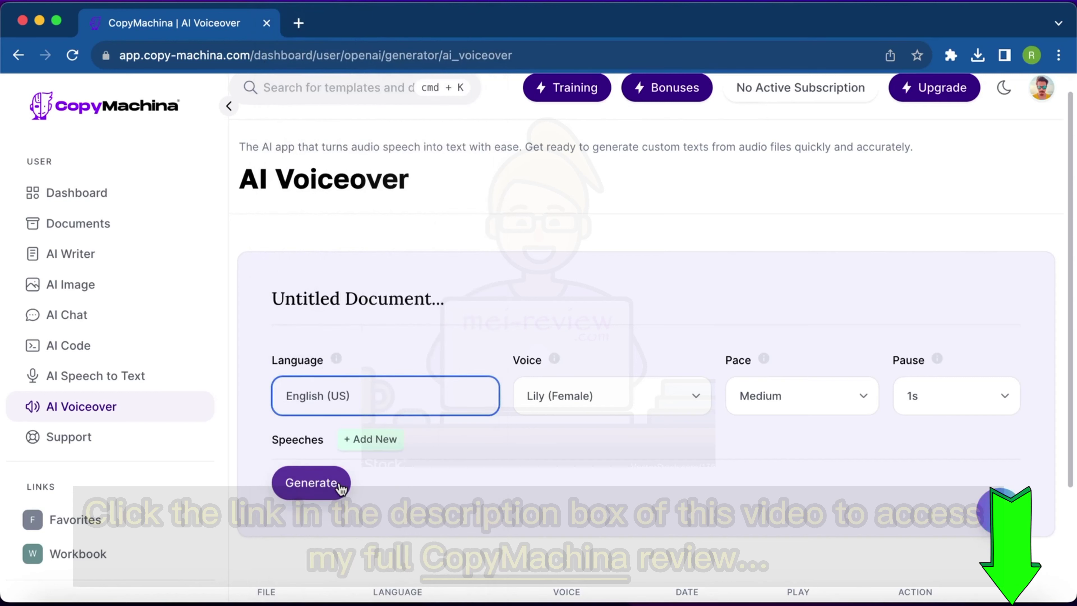
{"action": "scroll", "coordinate": [341, 488], "scroll_direction": "down", "scroll_amount": 3}
{"action": "scroll", "coordinate": [336, 481], "scroll_direction": "up", "scroll_amount": 4}
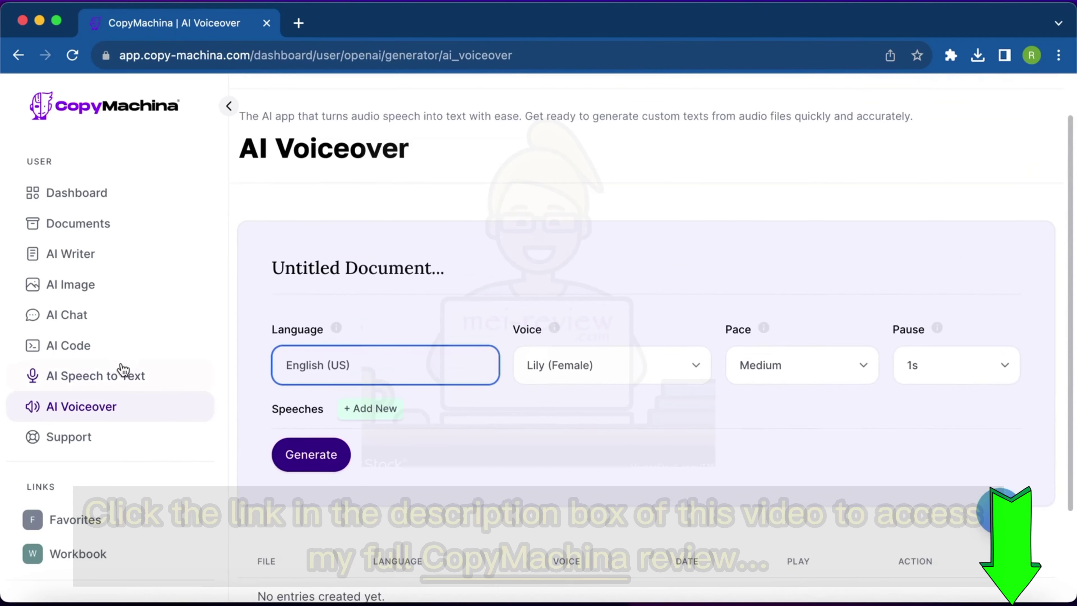
{"action": "left_click", "coordinate": [94, 253]}
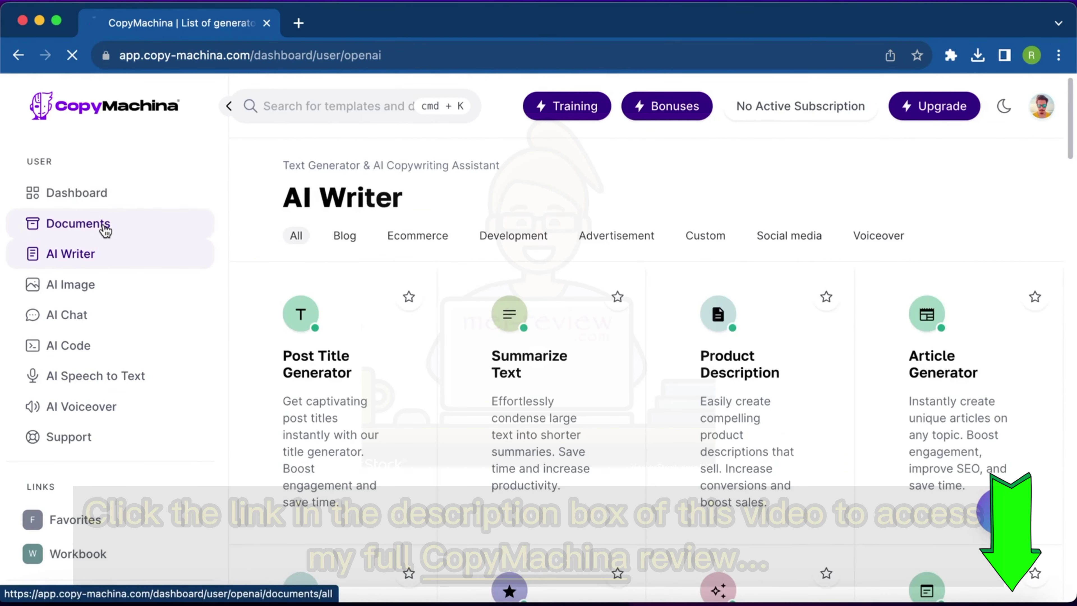
Open My Documents and review the saved AI Code Generator HTML output.
{"action": "left_click", "coordinate": [100, 226]}
{"action": "scroll", "coordinate": [585, 302], "scroll_direction": "down", "scroll_amount": 3}
{"action": "scroll", "coordinate": [598, 361], "scroll_direction": "up", "scroll_amount": 3}
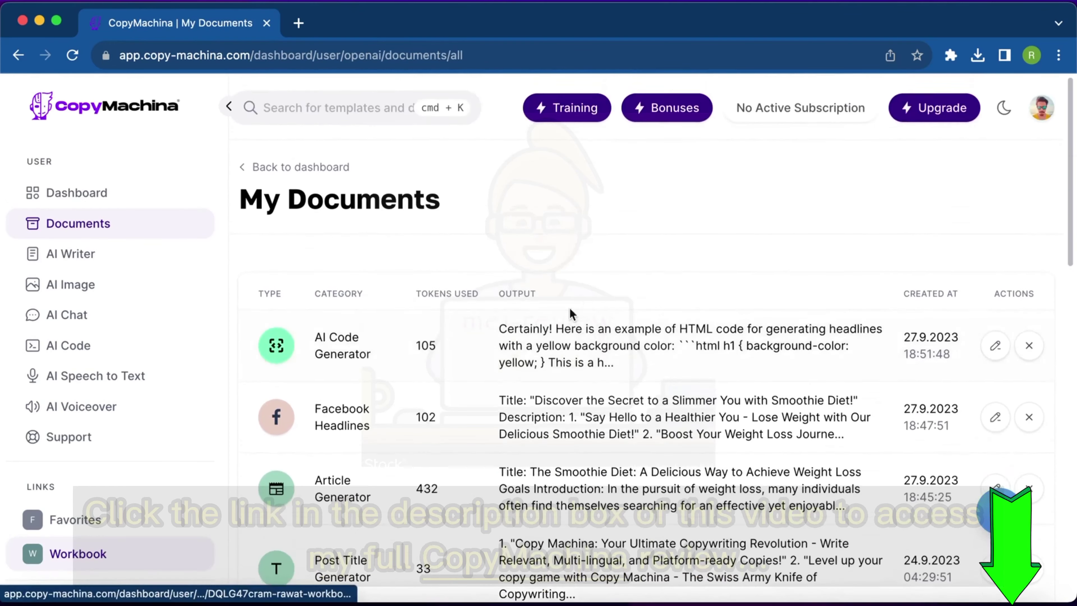
{"action": "left_click", "coordinate": [638, 318]}
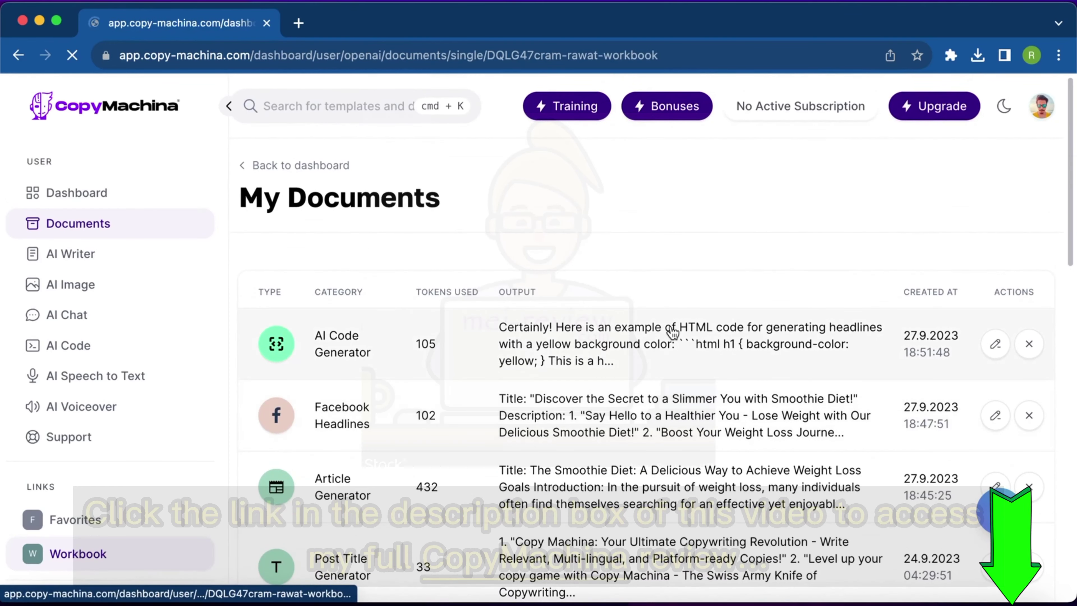
{"action": "scroll", "coordinate": [671, 332], "scroll_direction": "down", "scroll_amount": 5}
{"action": "scroll", "coordinate": [670, 331], "scroll_direction": "up", "scroll_amount": 4}
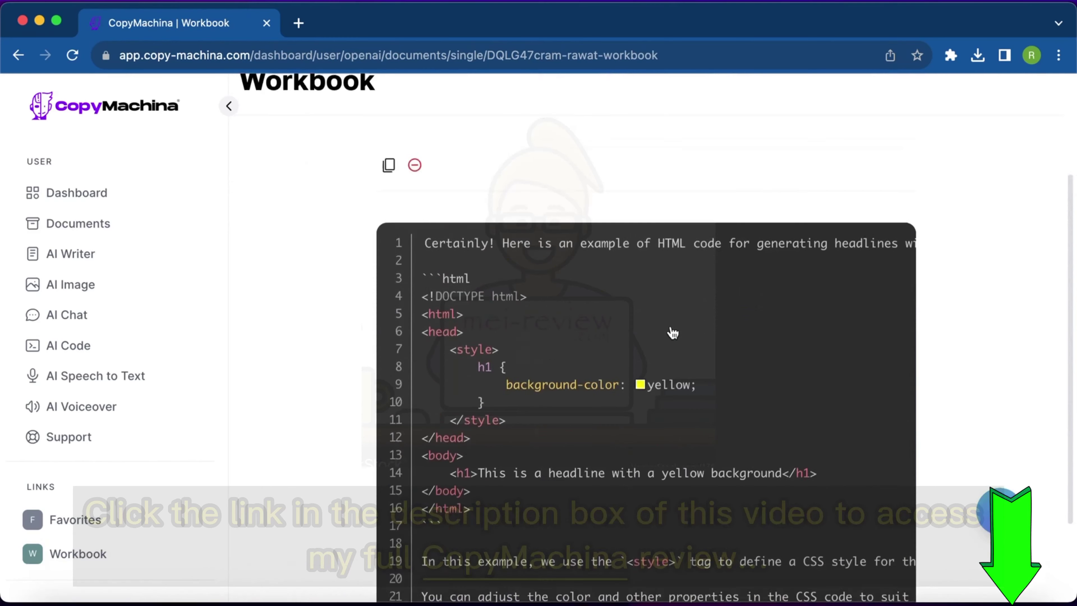
{"action": "left_click", "coordinate": [20, 53]}
Review the saved Facebook Headlines output and return to the documents list.
{"action": "left_click", "coordinate": [457, 412]}
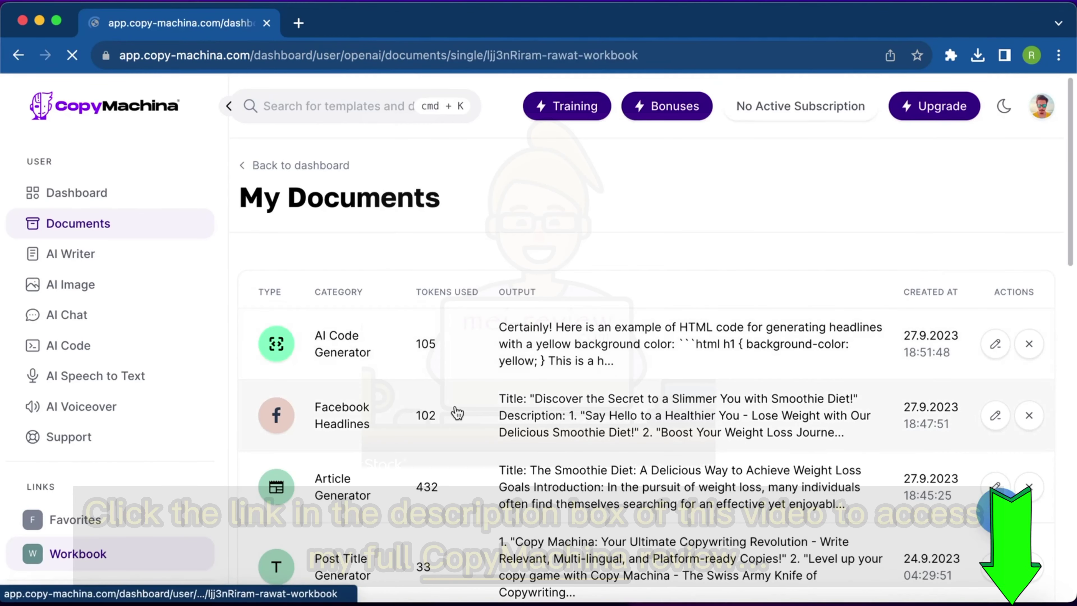
{"action": "scroll", "coordinate": [457, 412], "scroll_direction": "down", "scroll_amount": 5}
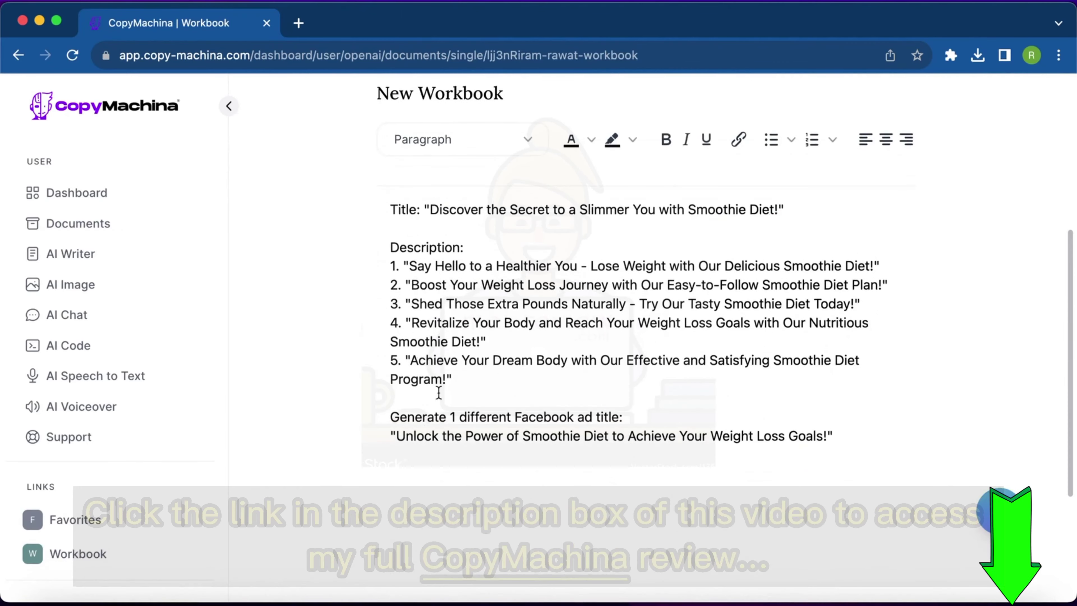
{"action": "left_click", "coordinate": [20, 55]}
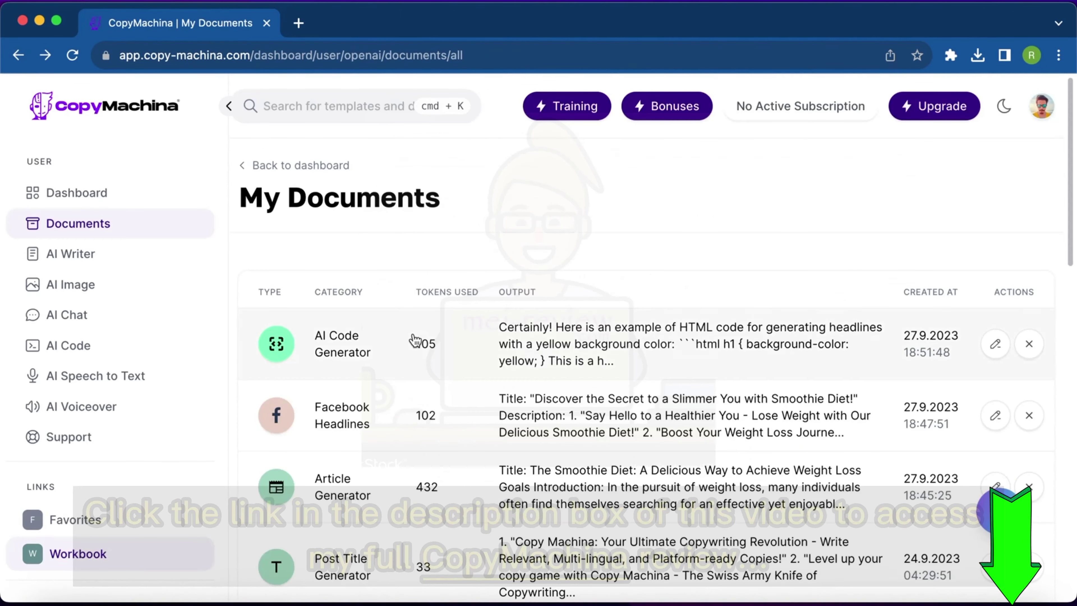
{"action": "scroll", "coordinate": [415, 339], "scroll_direction": "down", "scroll_amount": 1}
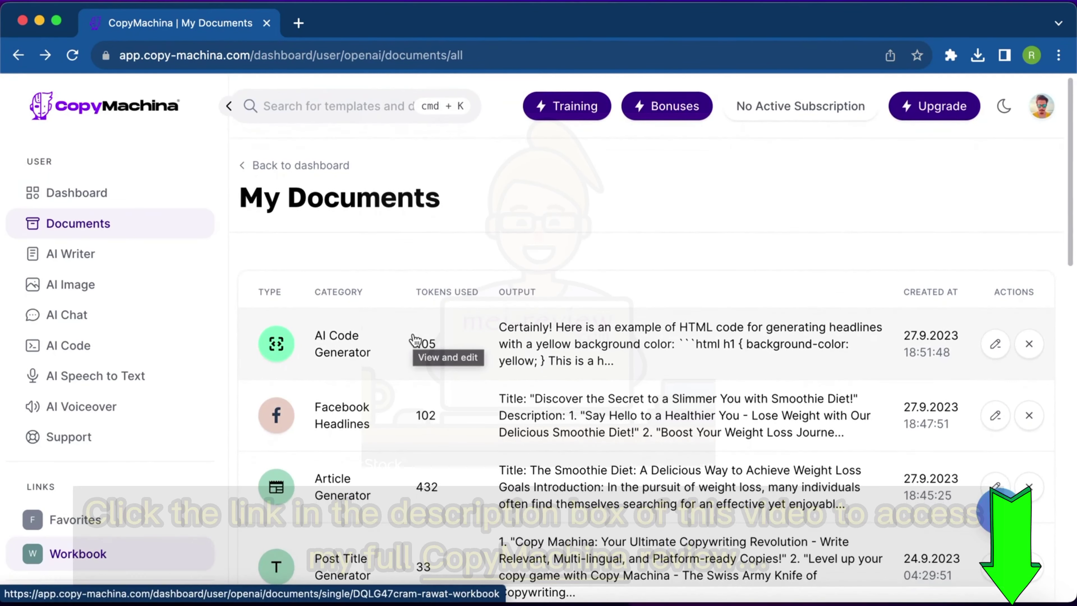